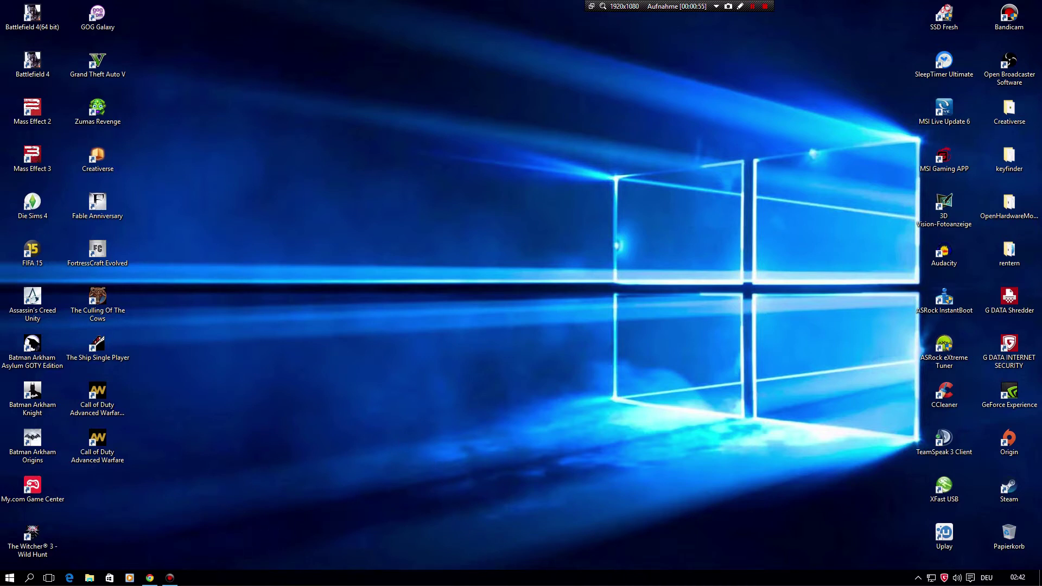
Check the Windows Info-Center for security notifications and close it again.
mouse_move(153, 576)
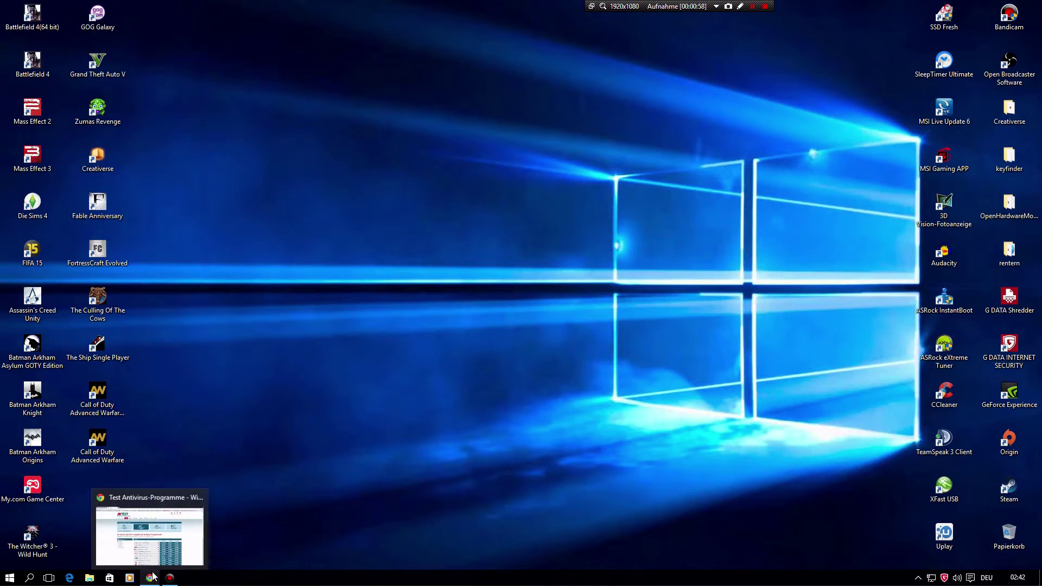
left_click(971, 579)
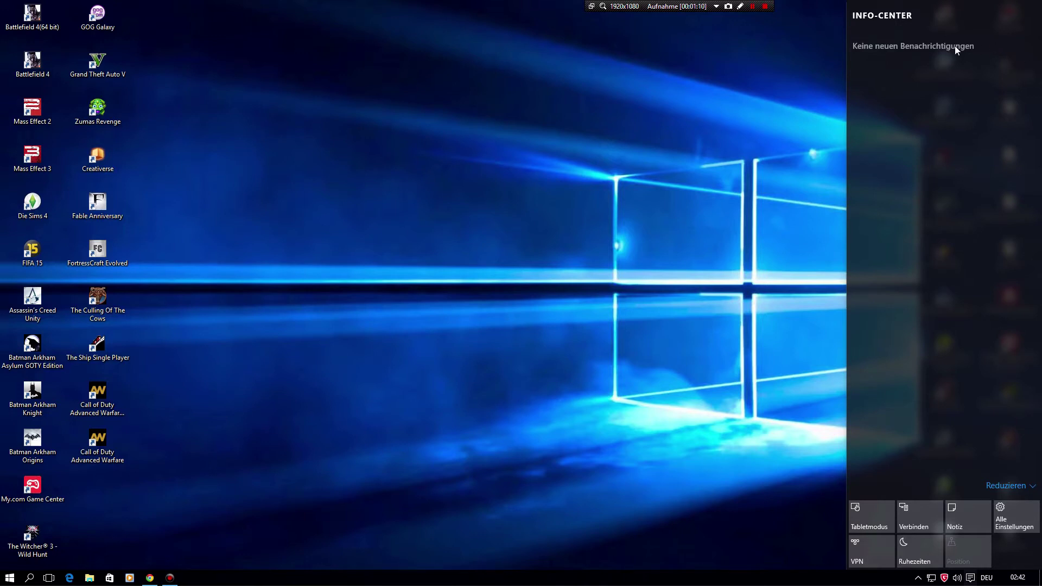
left_click(648, 221)
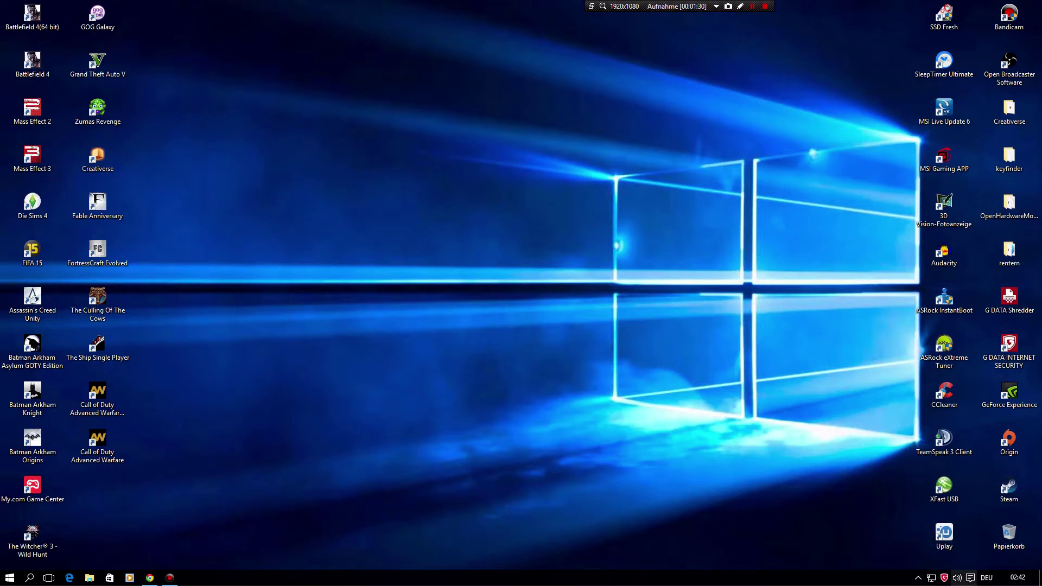
left_click(970, 578)
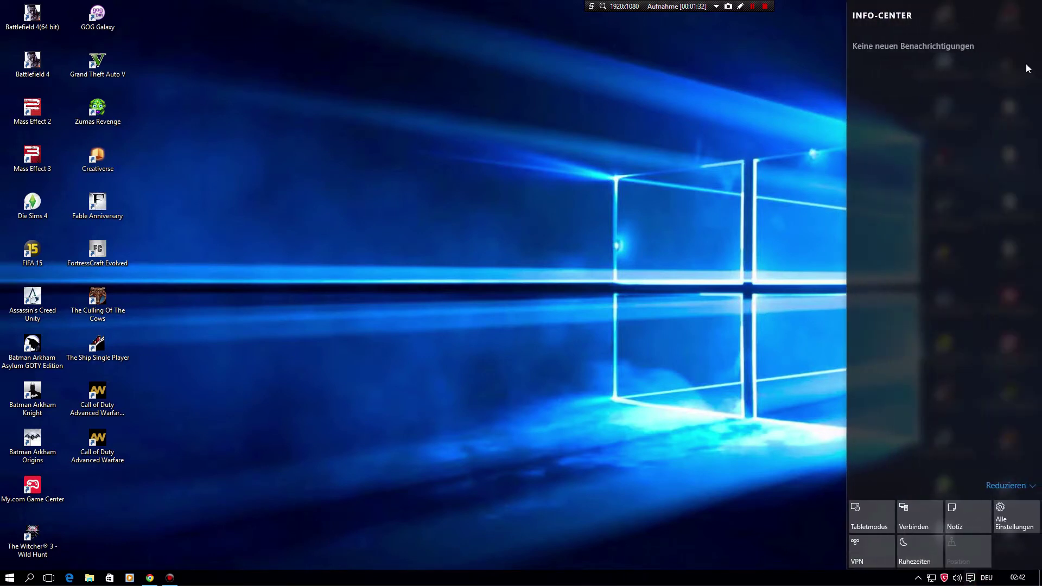
left_click(561, 212)
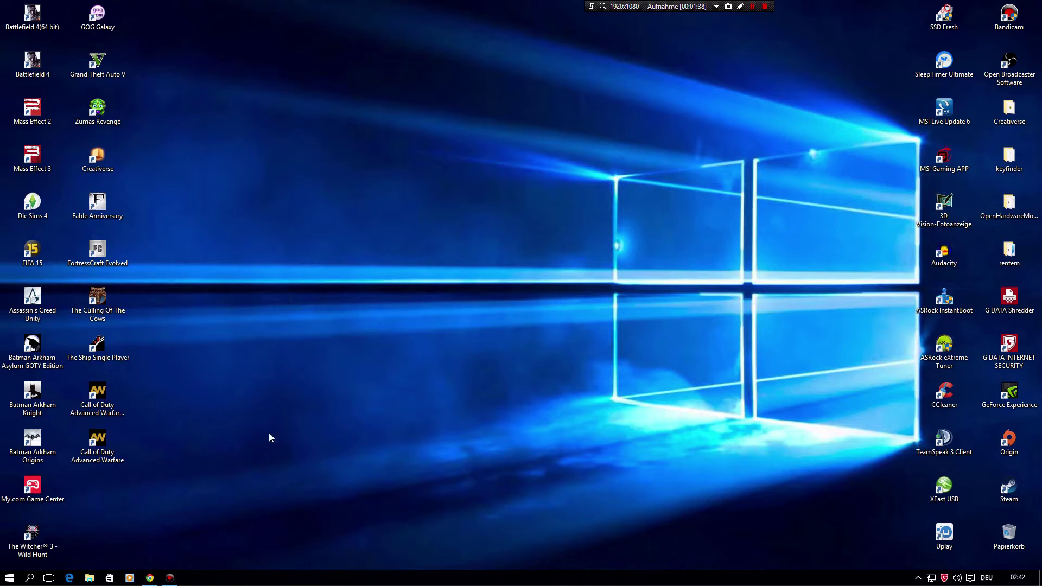
Switch to Chrome, review AV-TEST's June 2015 antivirus ratings for Windows 8/8.1 down to Microsoft Windows Defender, and minimize the browser.
mouse_move(147, 582)
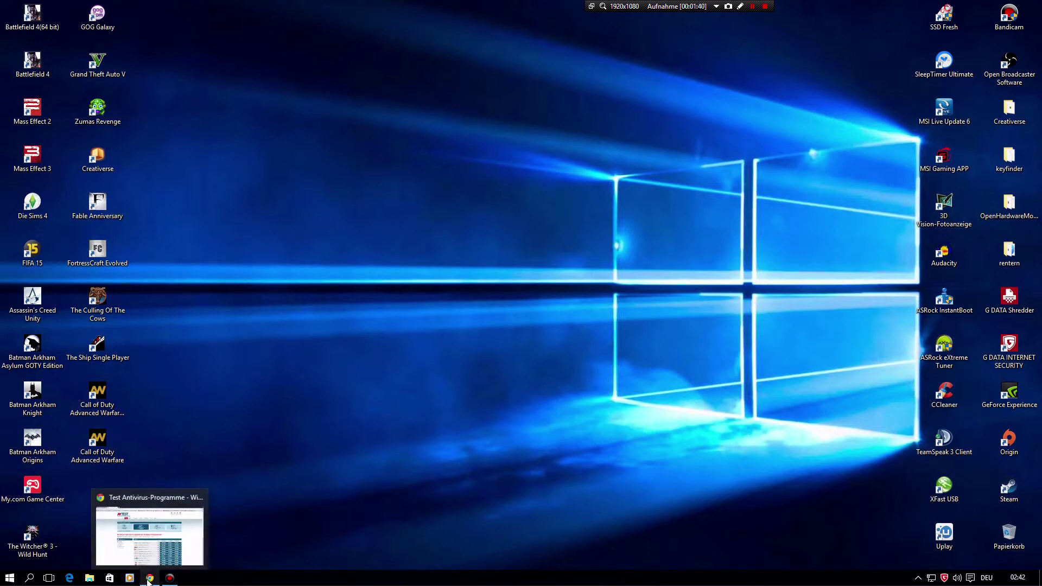
left_click(148, 581)
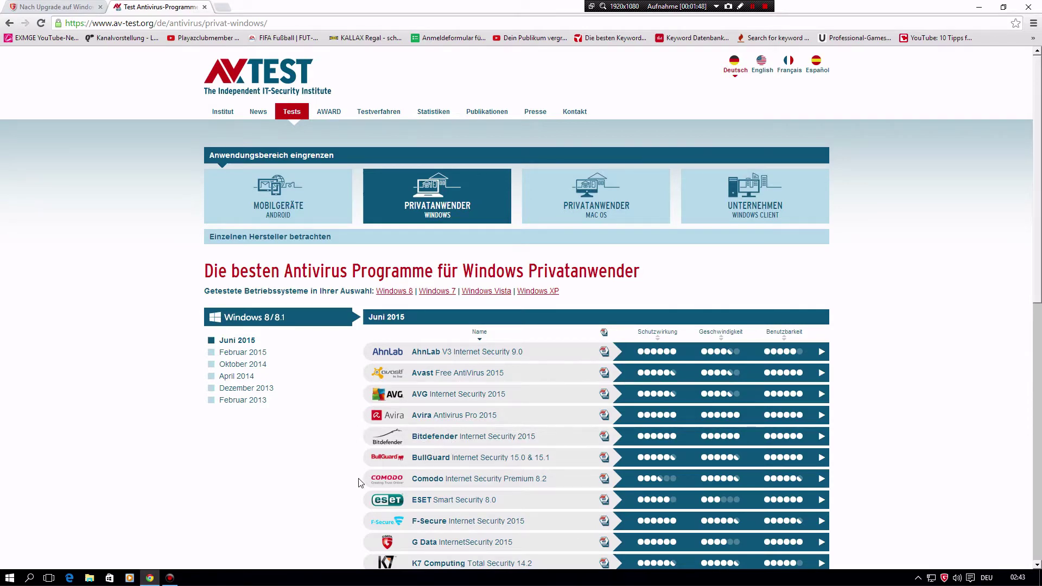
scroll(363, 482, "down", 3)
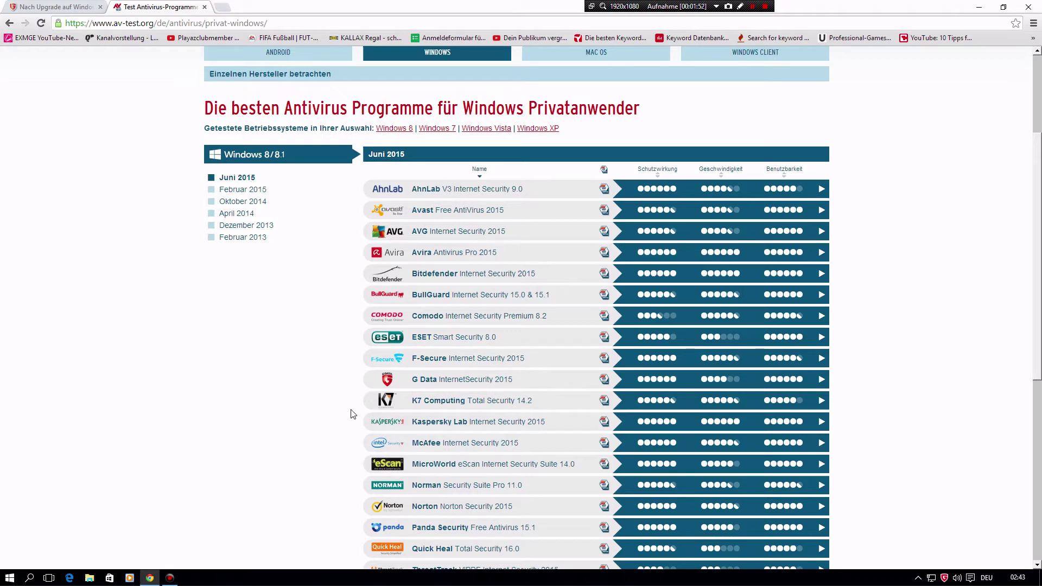
scroll(341, 476, "down", 3)
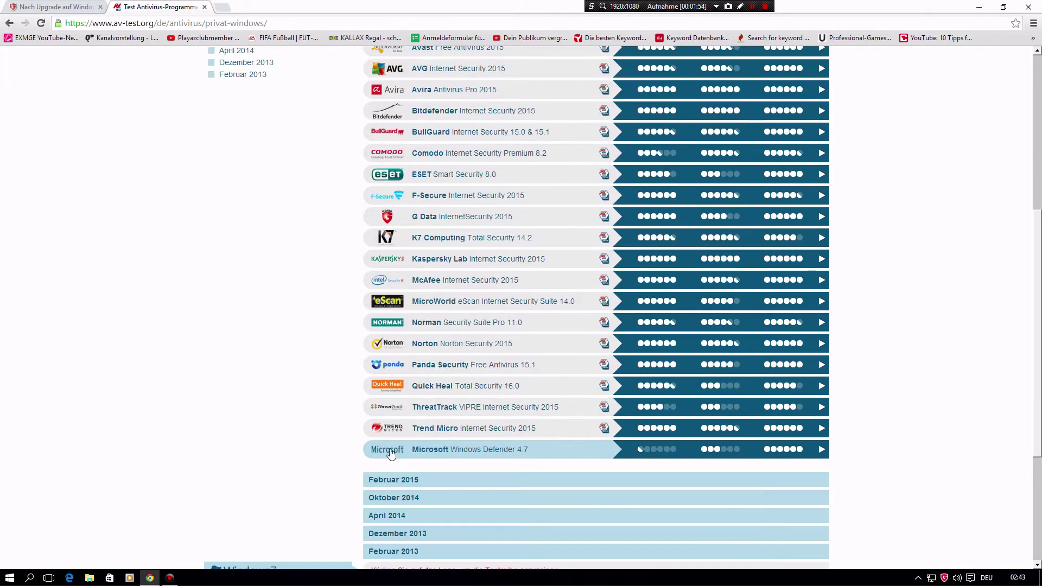
scroll(336, 362, "up", 3)
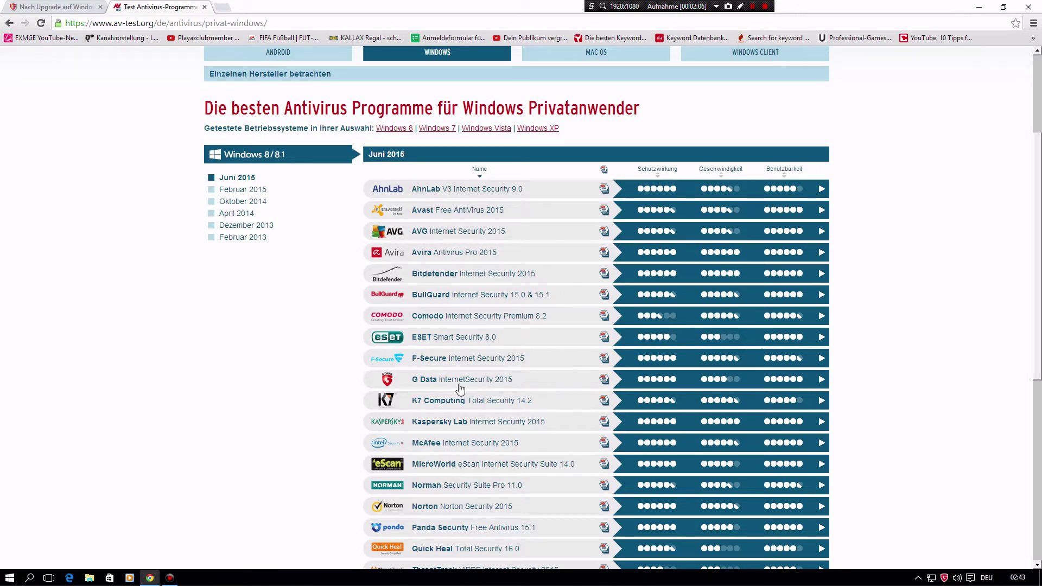
left_click(981, 6)
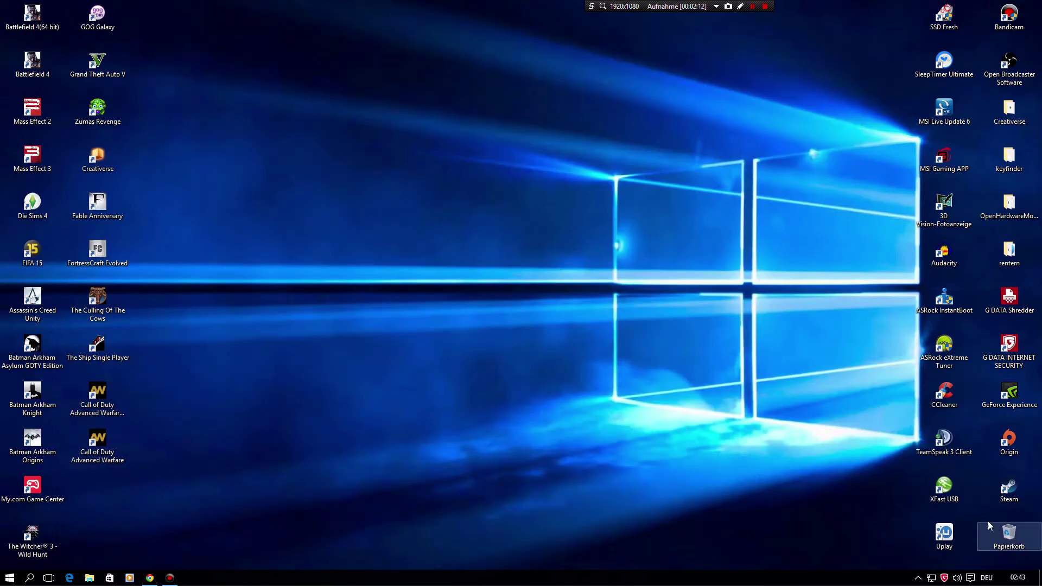
Open the G DATA Internet Security SecurityCenter and examine its protection status.
double_click(945, 578)
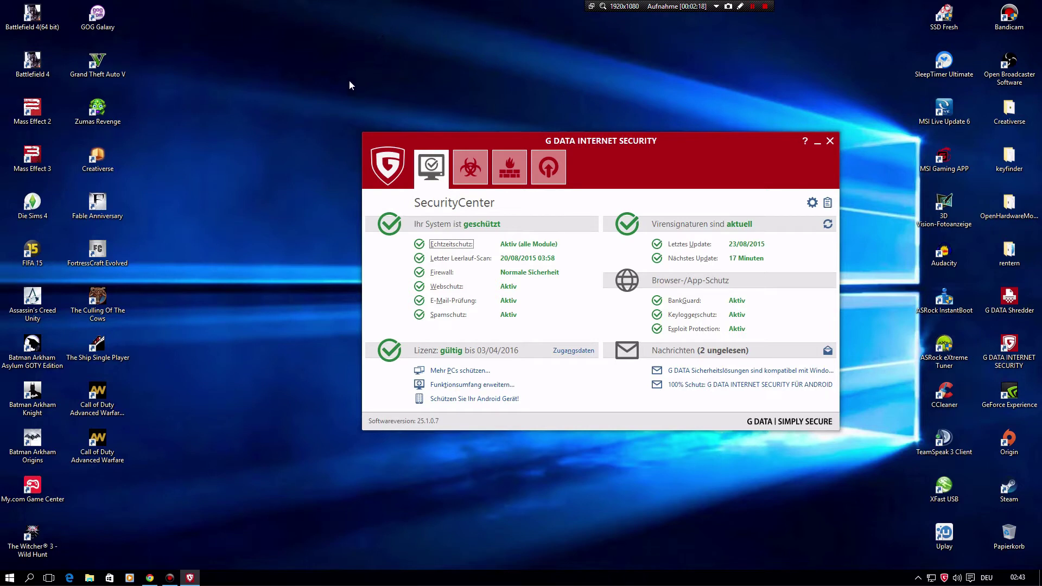
left_click(190, 581)
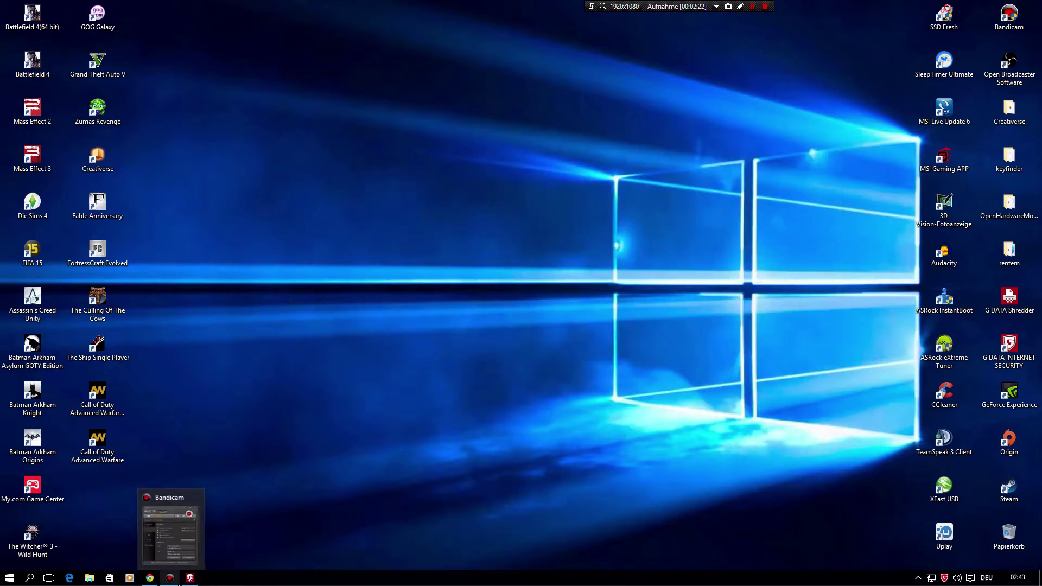
left_click(190, 580)
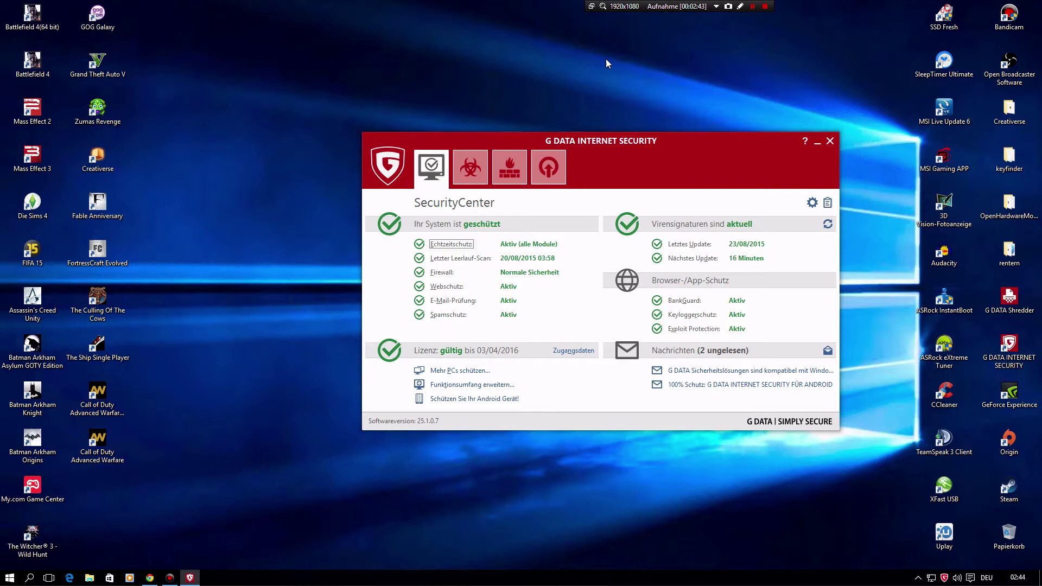
Switch to Chrome and read the G DATA FAQ question about G DATA being reported inactive after the Windows 10 upgrade.
left_click(149, 578)
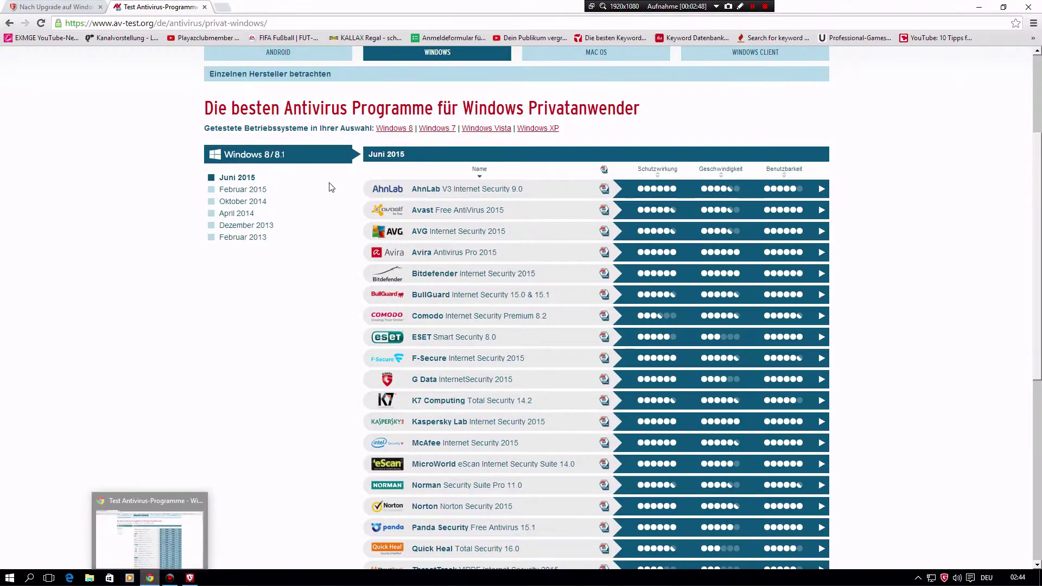
left_click(40, 7)
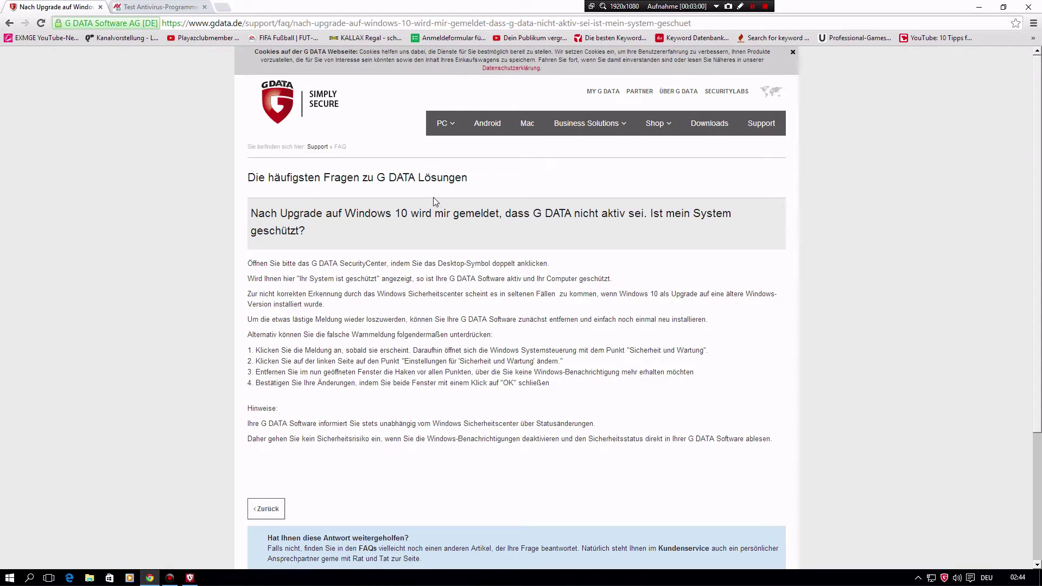
left_click_drag(307, 231, 181, 191)
left_click(311, 233)
left_click_drag(335, 235, 259, 211)
left_click(402, 212)
Compare the SecurityCenter's system status with the FAQ sentence about "Ihr System ist geschützt", highlighting that sentence and checking the Info-Center.
left_click(195, 577)
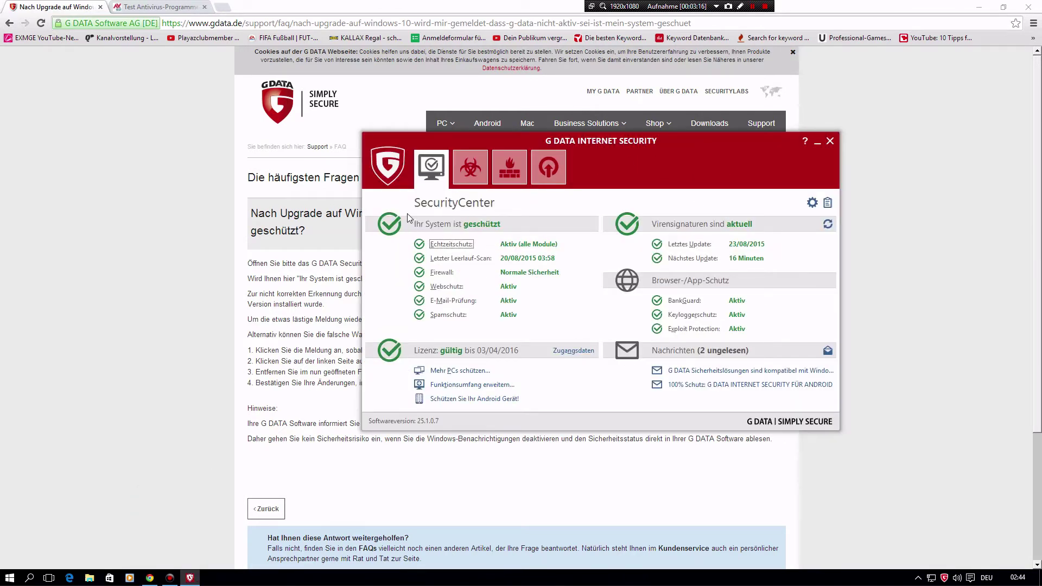
left_click(827, 141)
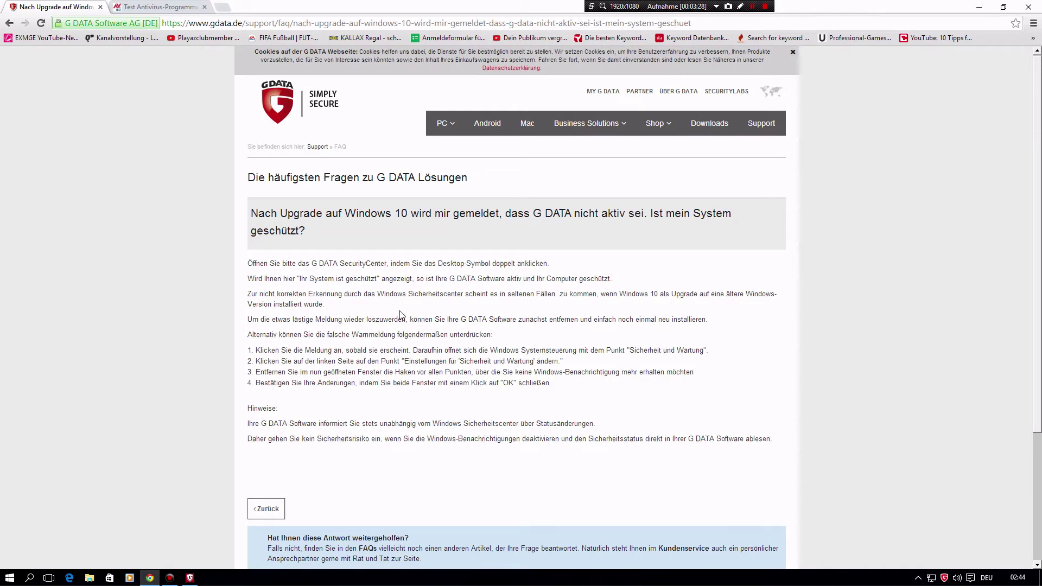
left_click_drag(622, 284, 250, 278)
left_click(970, 578)
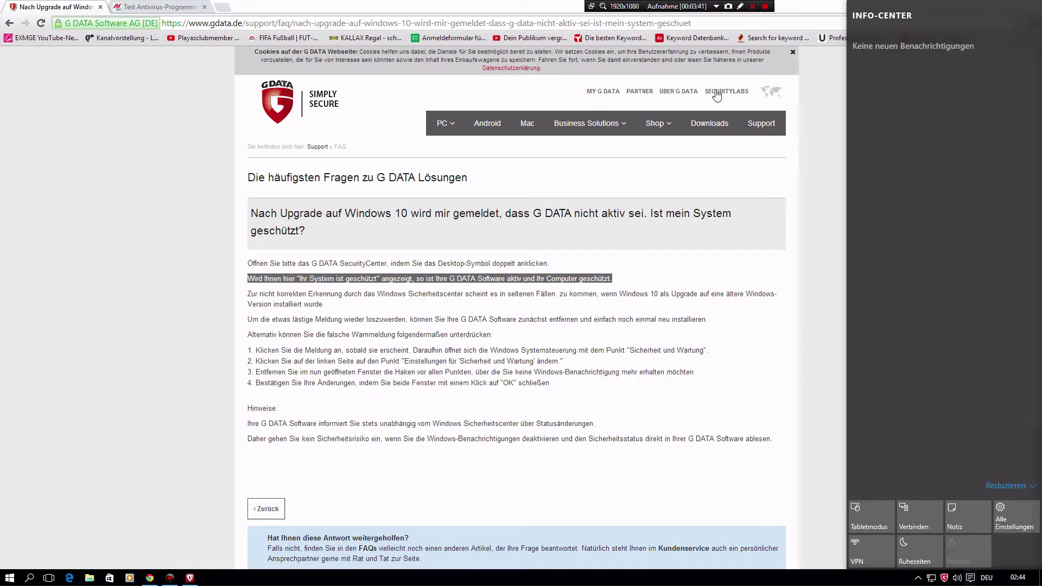
left_click(191, 581)
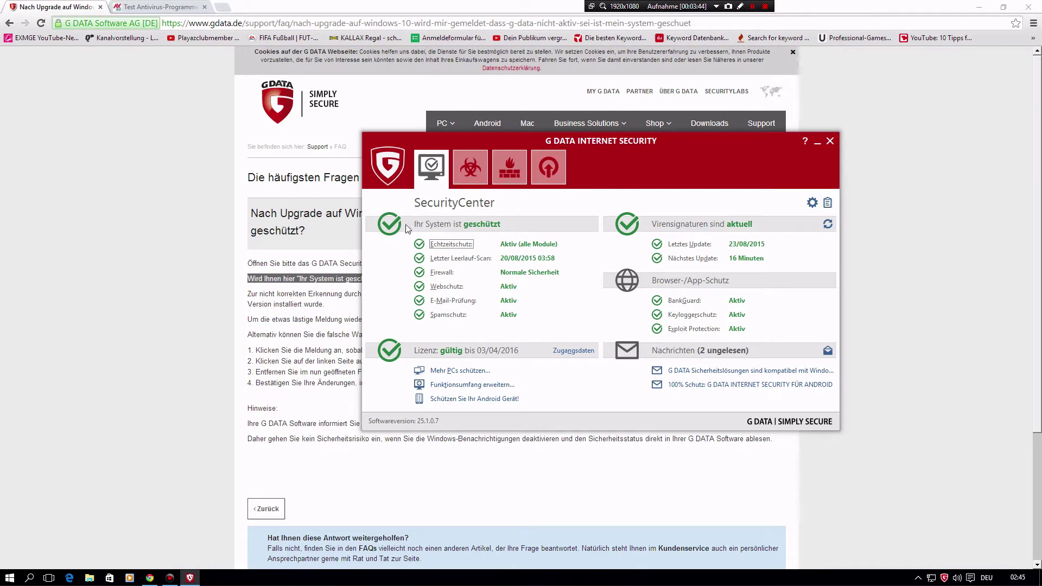
left_click(817, 142)
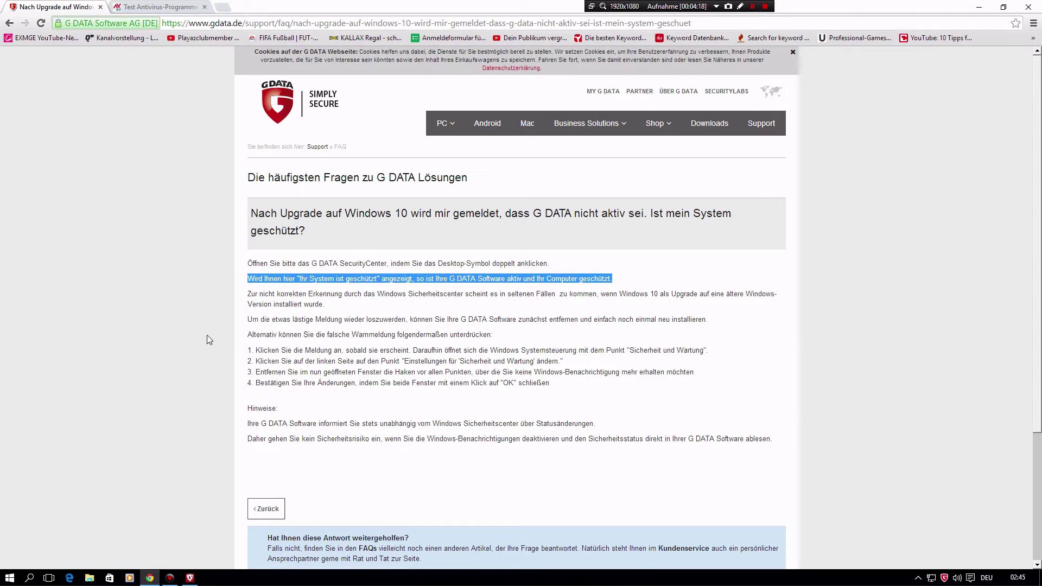
Recheck the Info-Center for notifications and highlight the FAQ sentence advising to remove and reinstall the G DATA software.
left_click(355, 319)
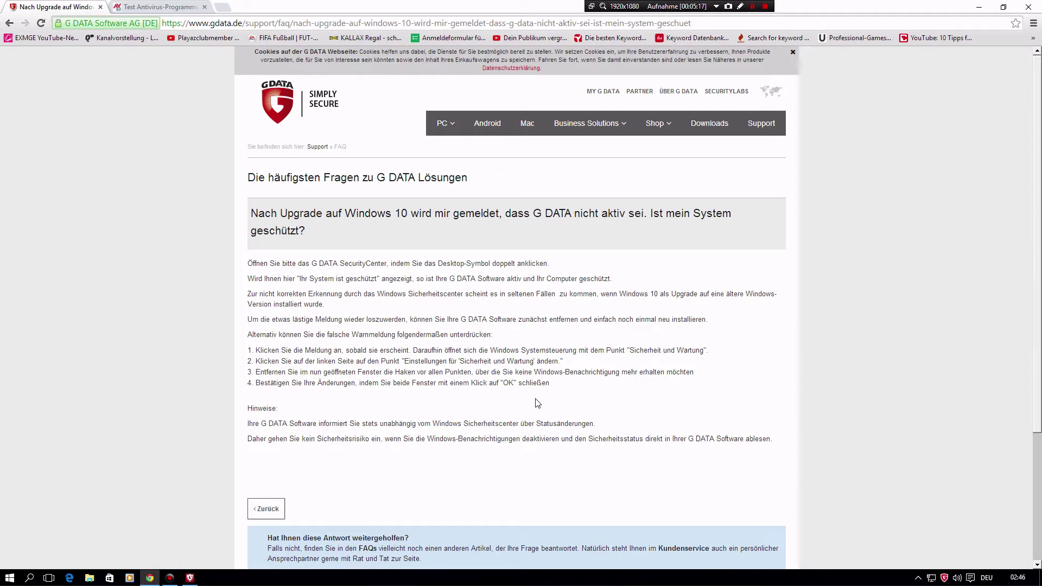
left_click(971, 578)
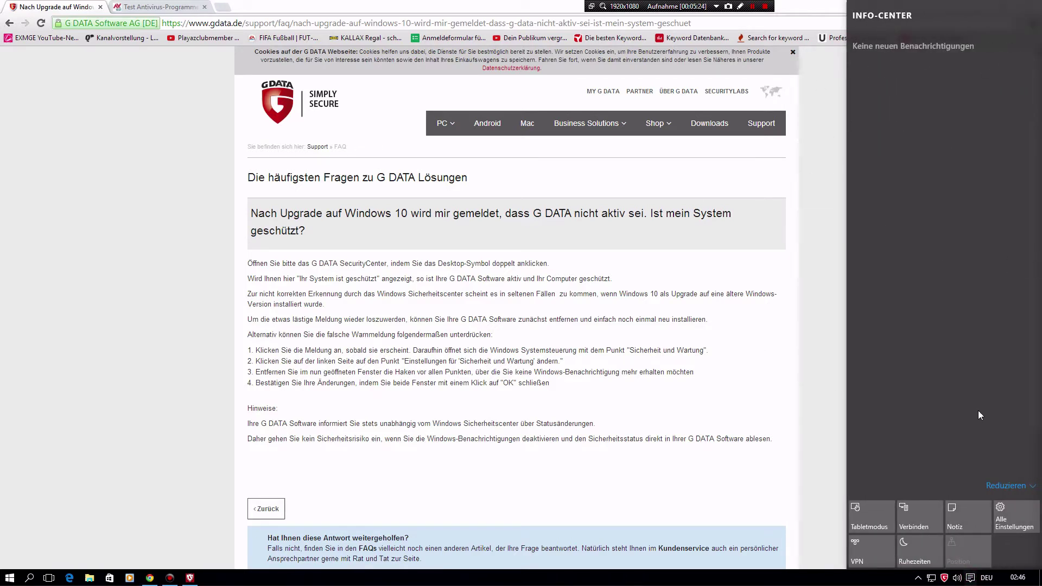
left_click(809, 400)
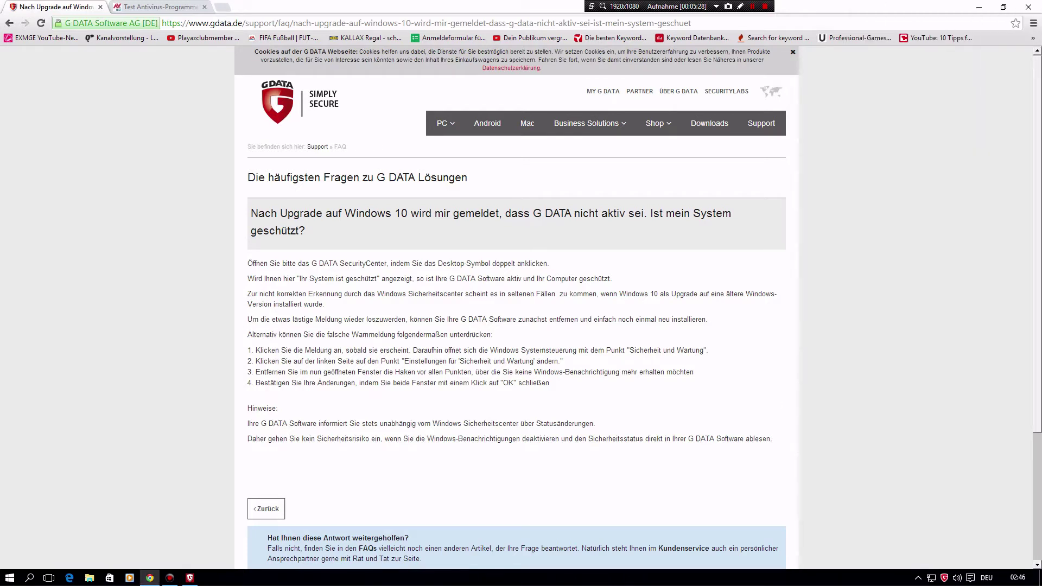
left_click_drag(248, 319, 722, 320)
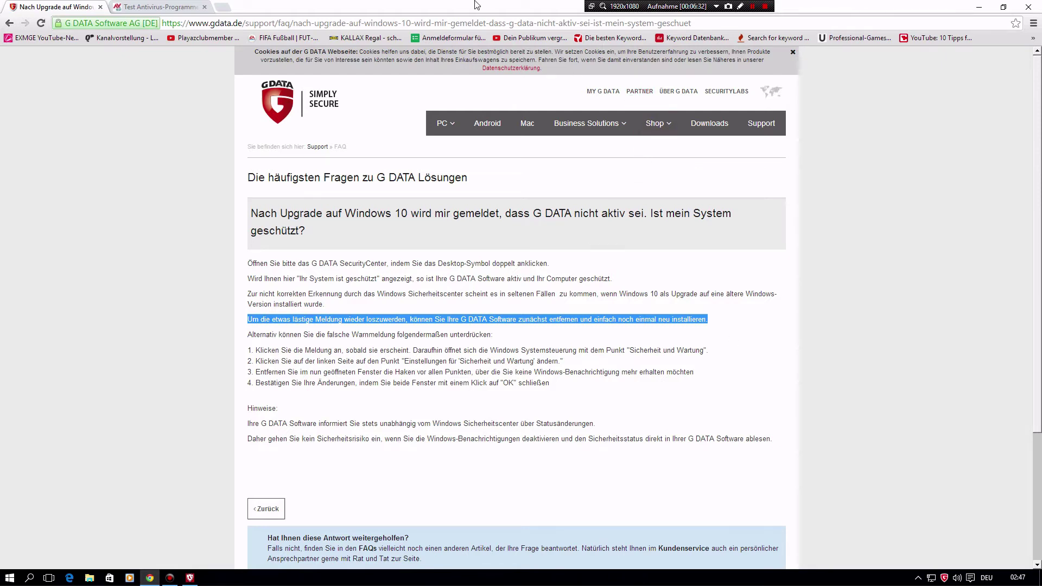
Minimize the browser and open the Windows Einstellungen window.
left_click(979, 7)
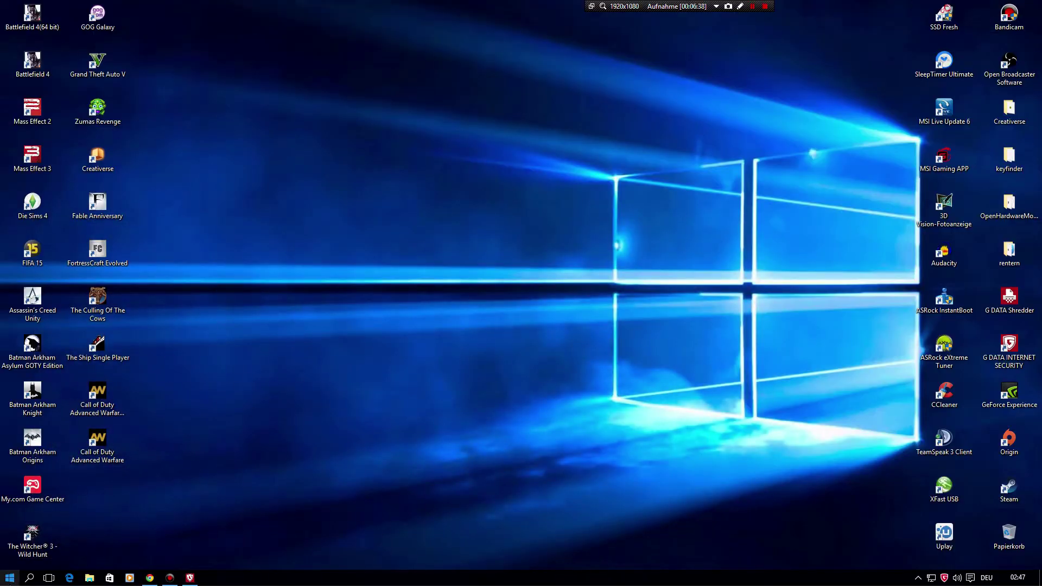
left_click(10, 578)
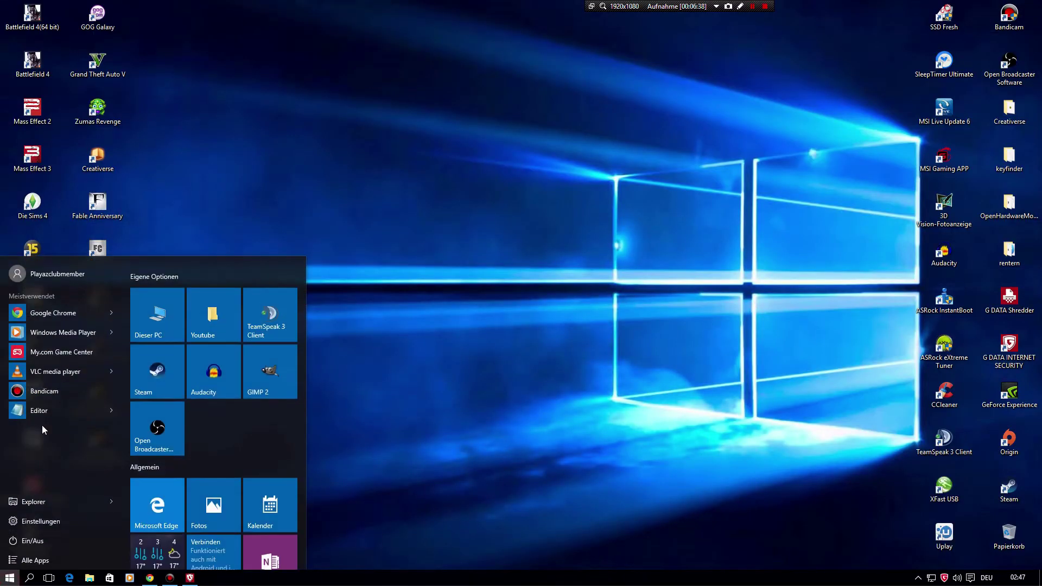
left_click(64, 524)
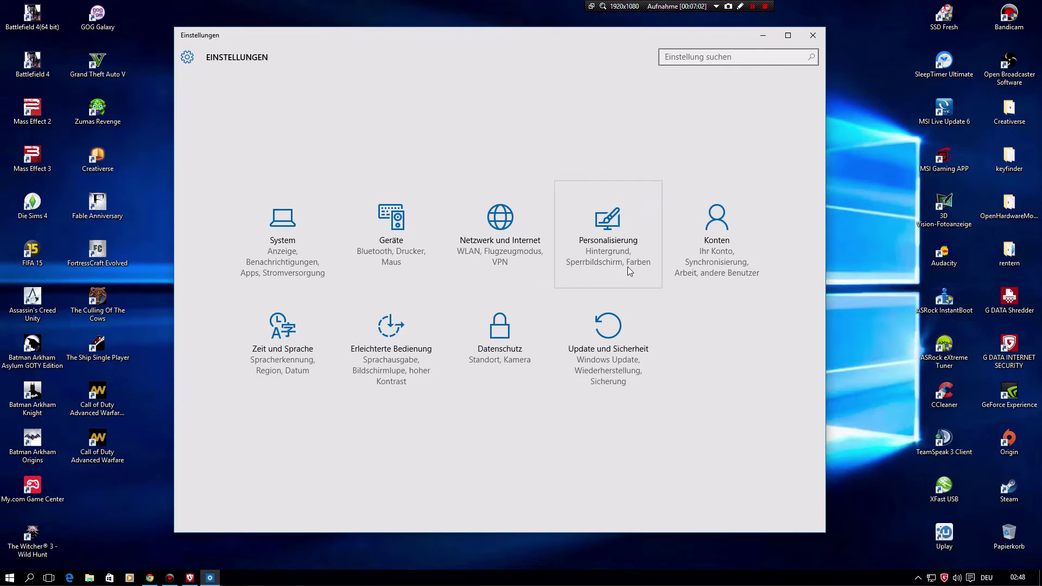
Find Systemsteuerung under Windows-System in the list of all apps and pin it as a tile in the Eigene Optionen group.
left_click(10, 577)
left_click(30, 559)
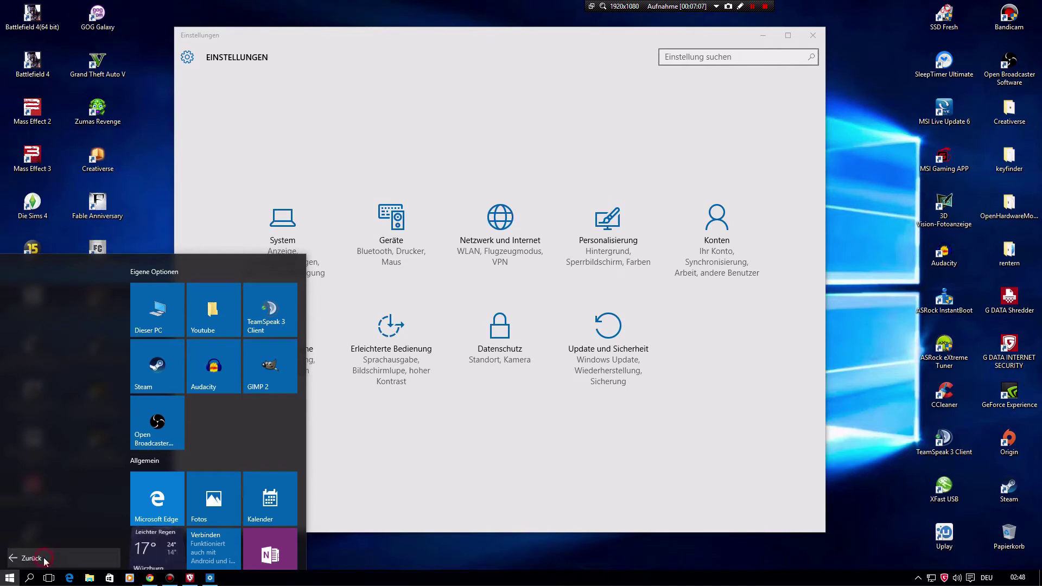
scroll(65, 415, "down", 8)
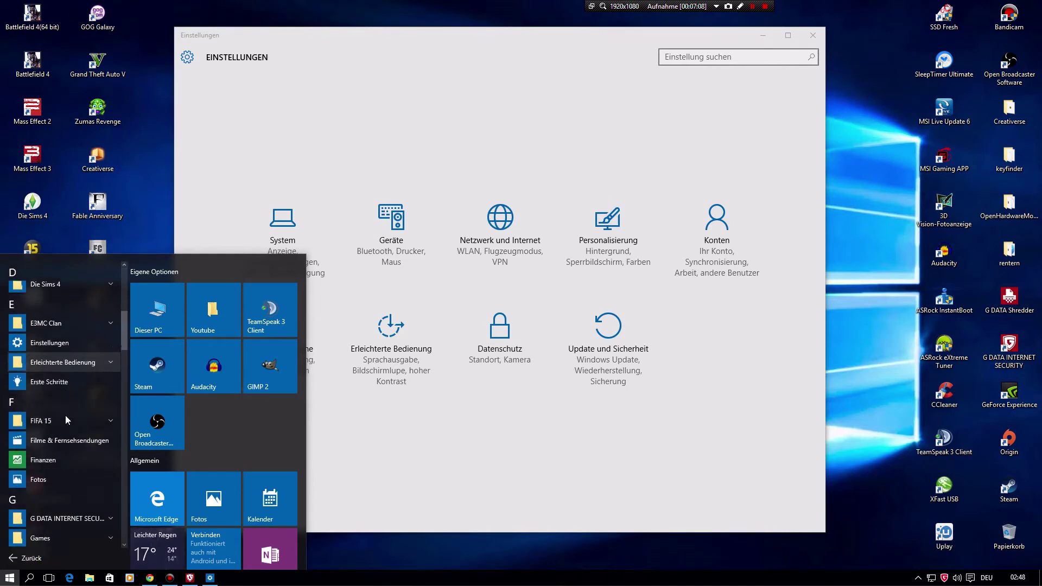
scroll(65, 434, "down", 15)
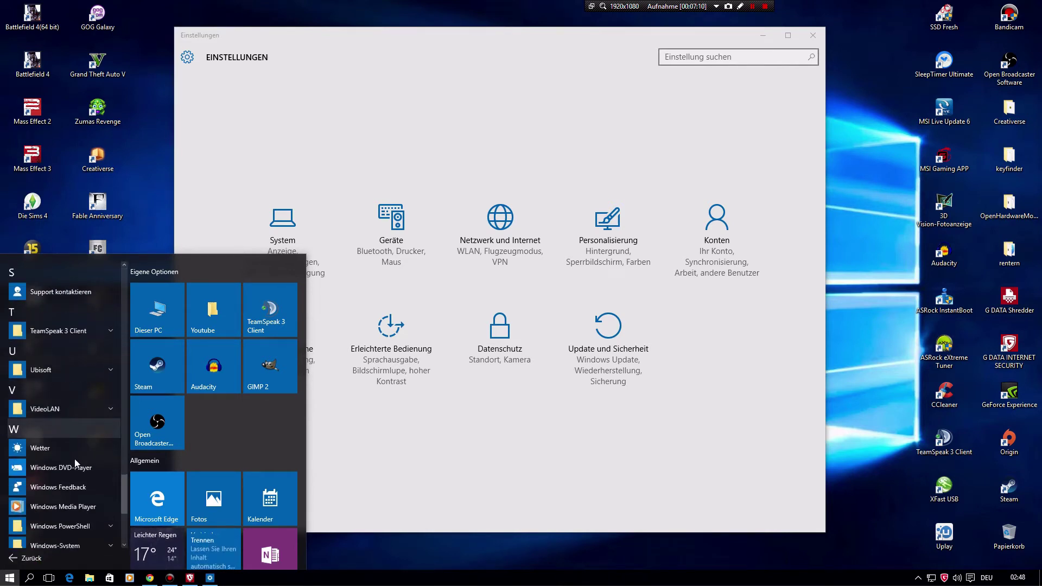
scroll(44, 380, "up", 7)
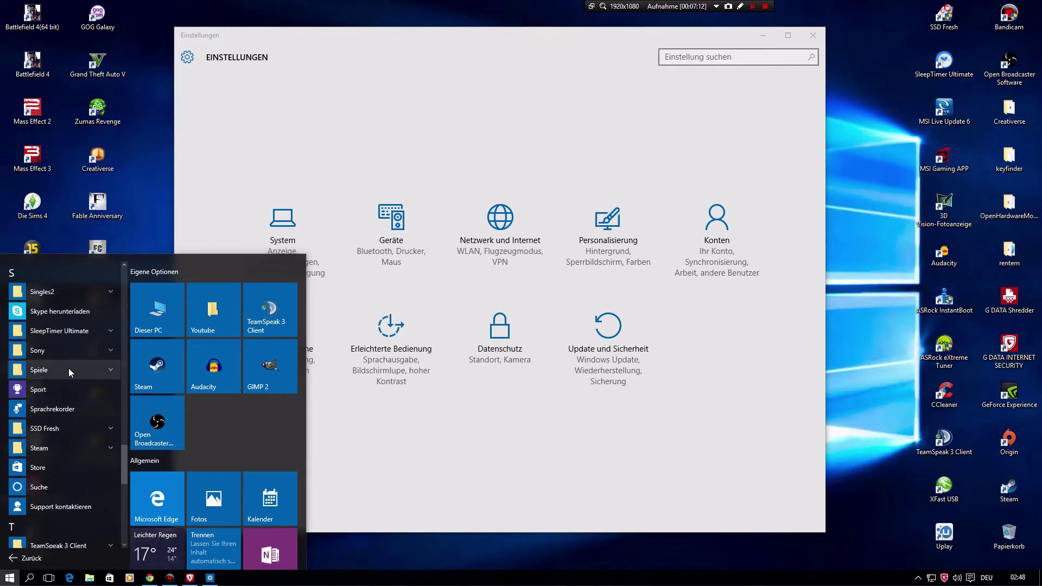
scroll(67, 327, "down", 3)
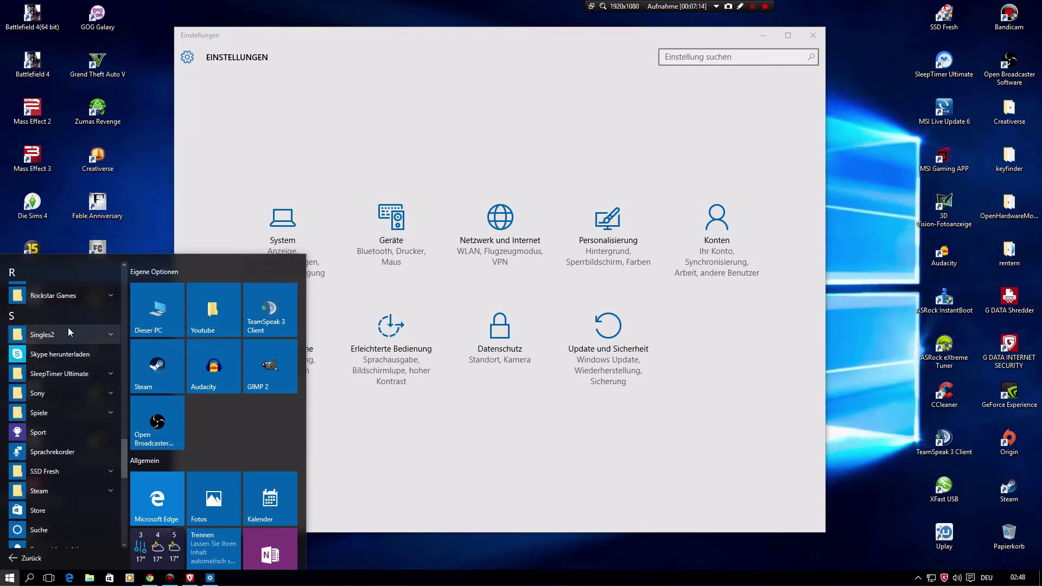
scroll(57, 389, "down", 4)
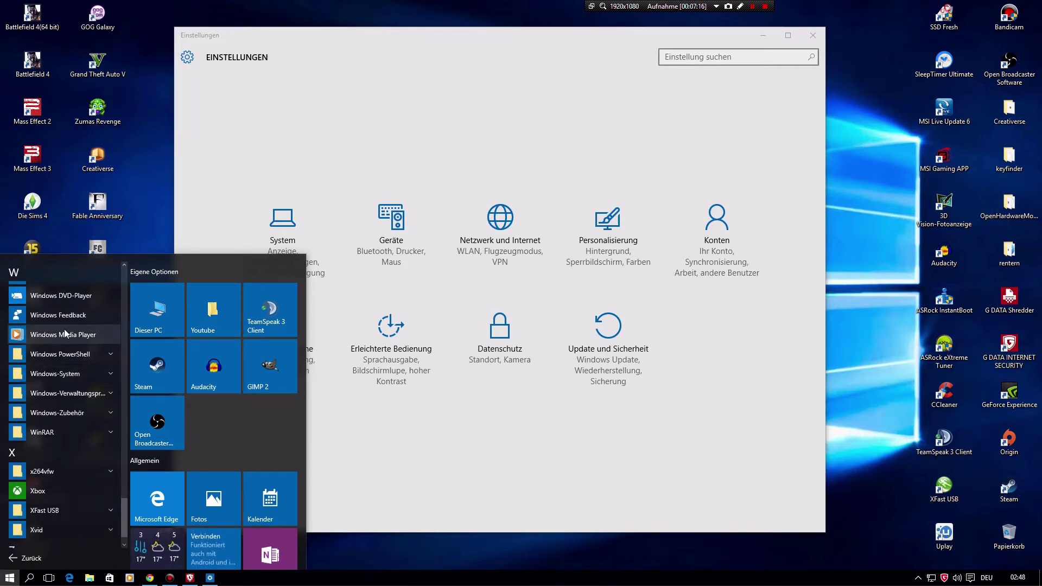
left_click(75, 414)
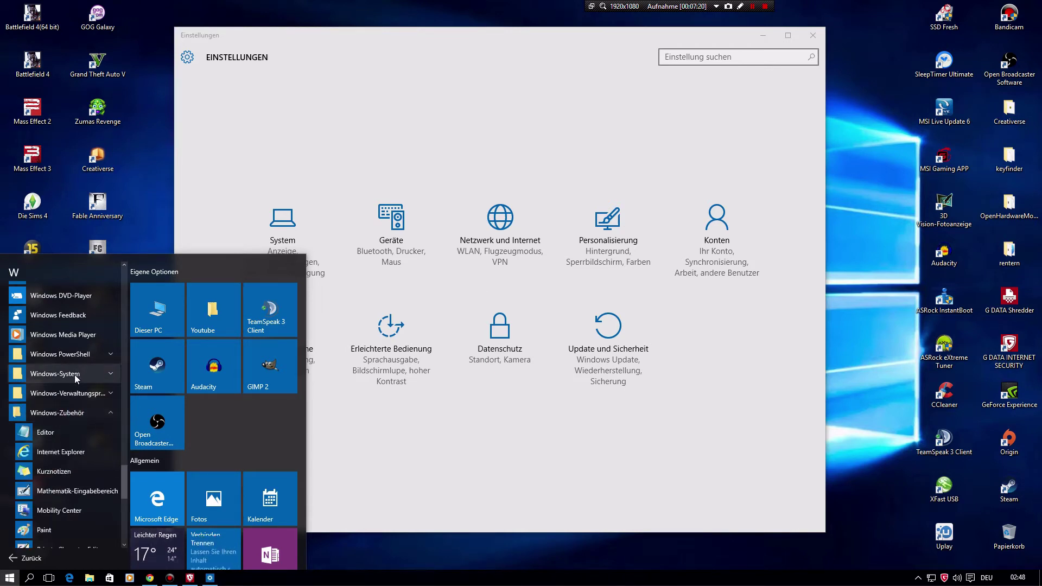
left_click(77, 374)
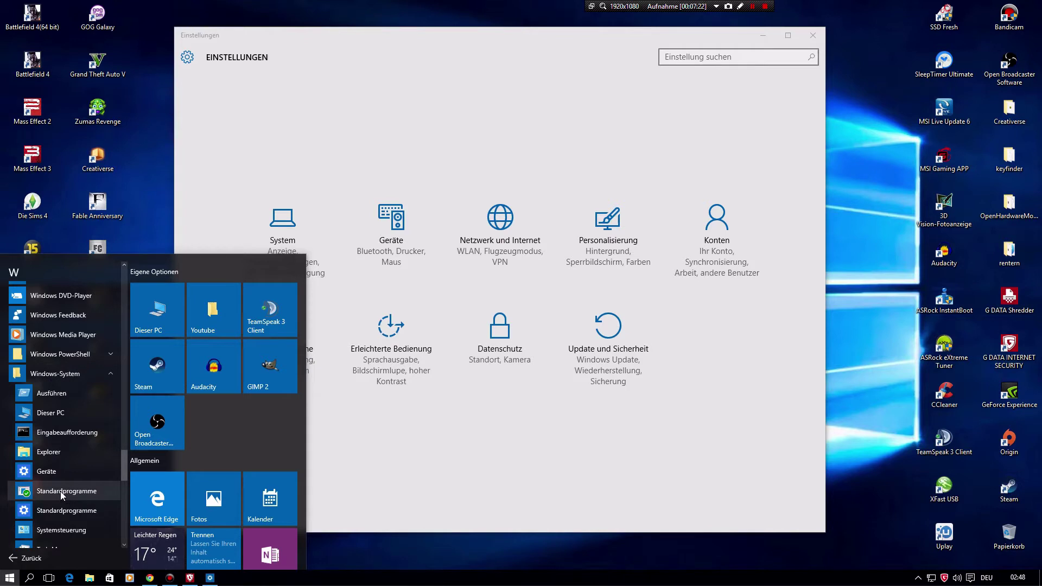
scroll(73, 483, "down", 2)
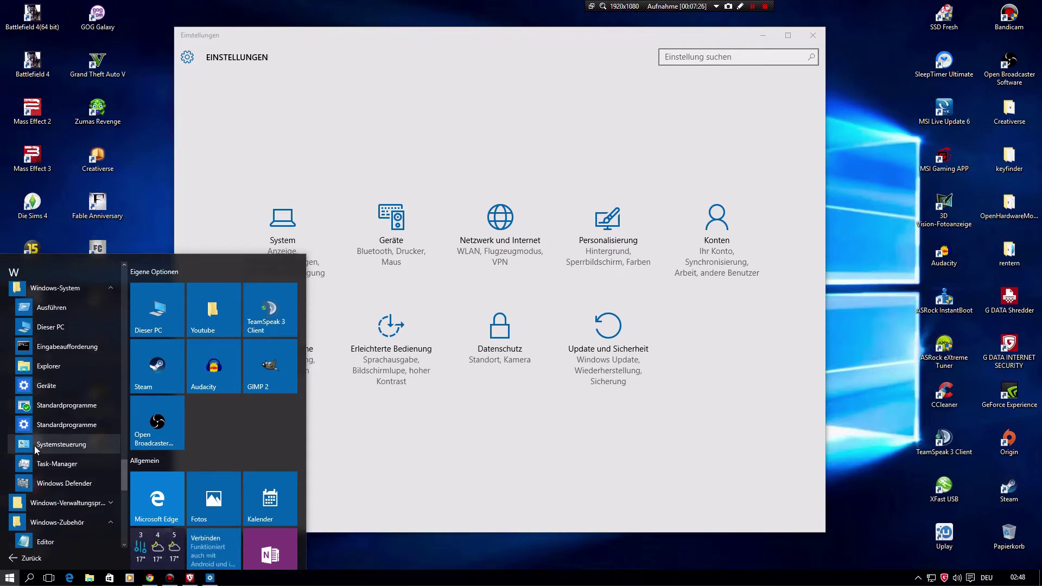
left_click_drag(32, 448, 219, 421)
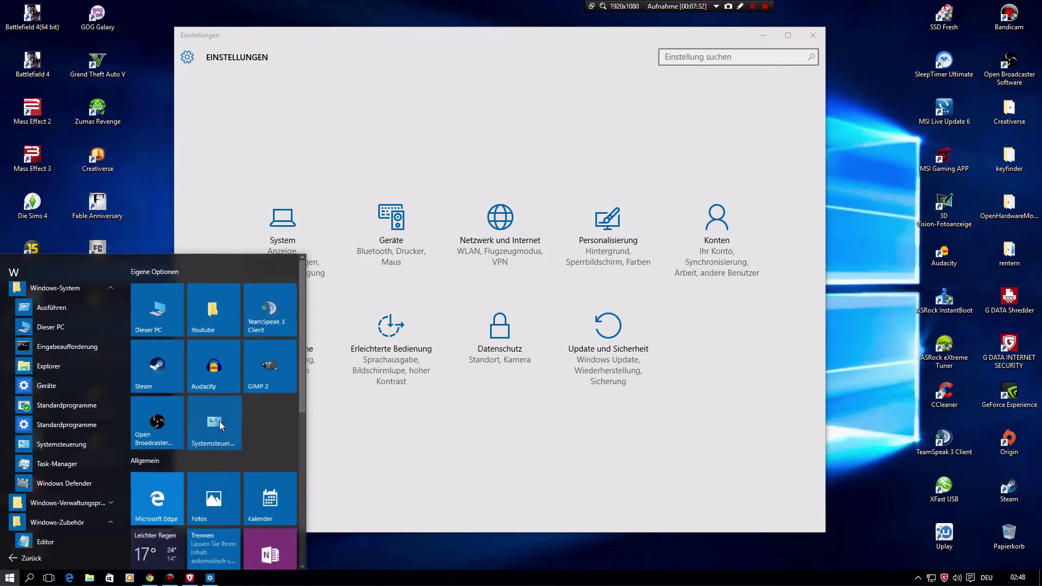
Open the Systemsteuerung, view the computer's basic information under System und Sicherheit, and return to that category.
left_click(223, 433)
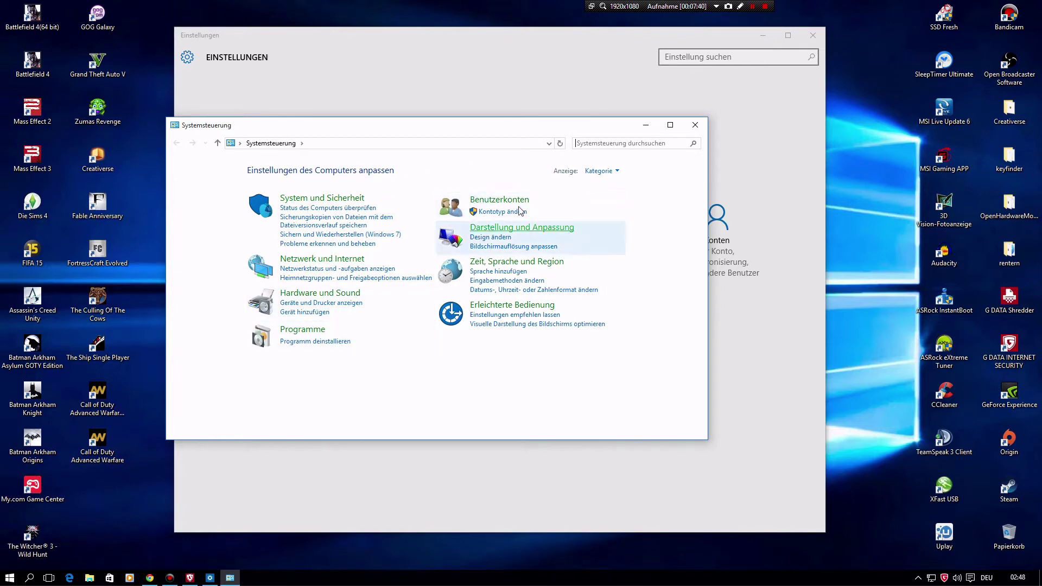
left_click(333, 202)
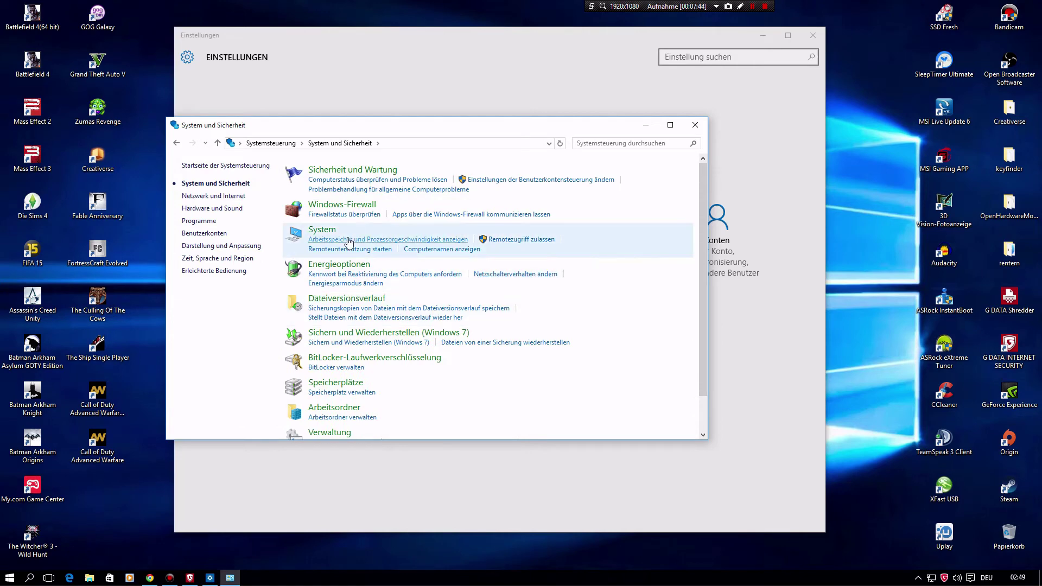
left_click(321, 232)
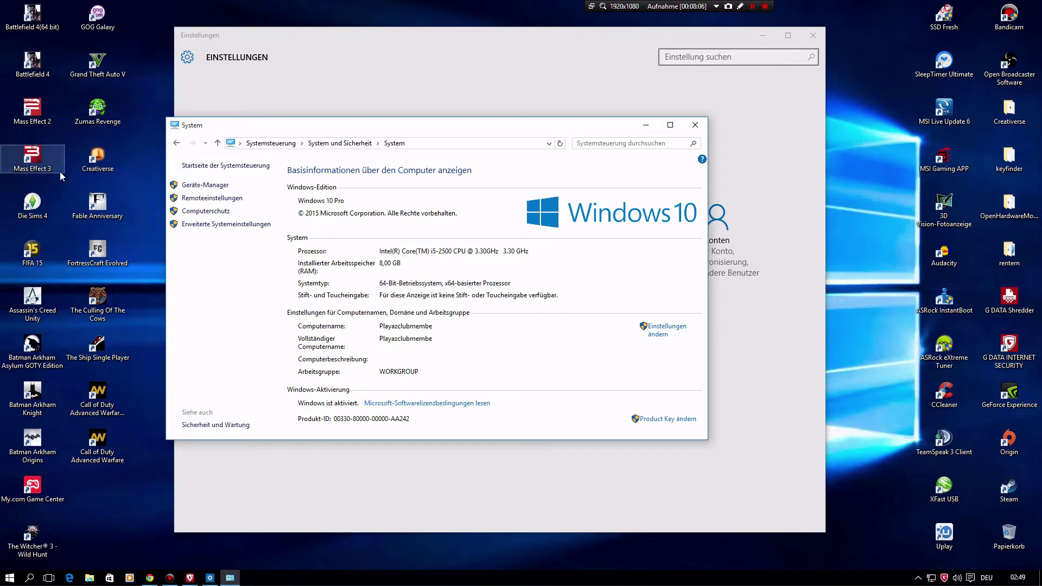
left_click(177, 143)
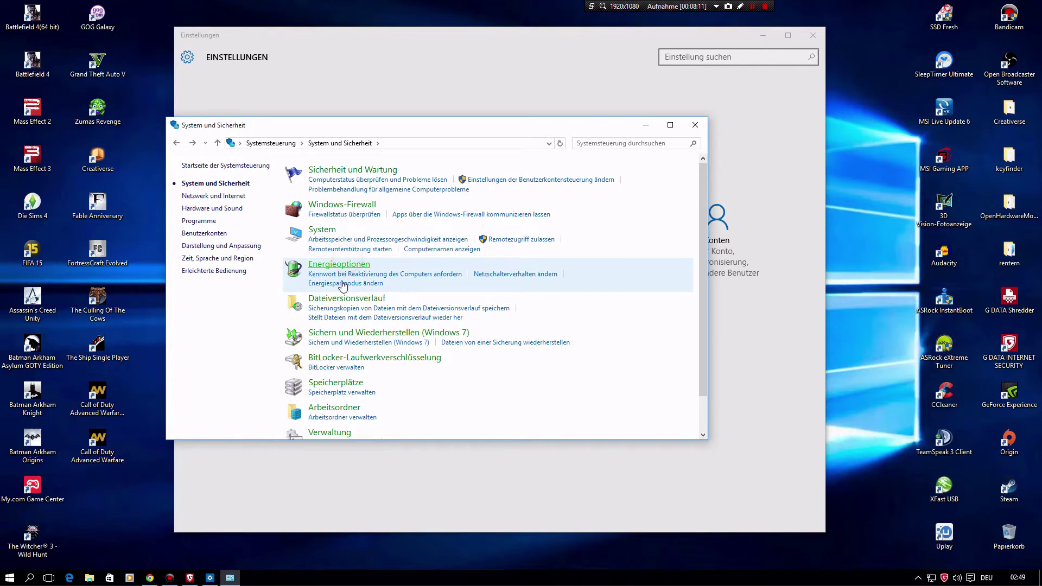
Look through the Energieoptionen and Windows-Firewall pages, returning to the System und Sicherheit category after each.
left_click(345, 265)
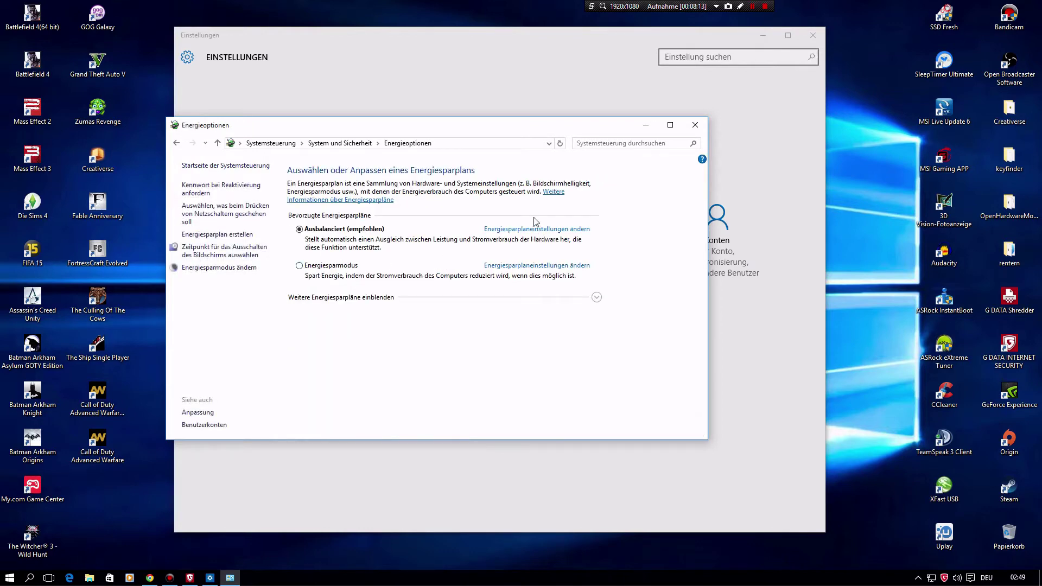
left_click(177, 144)
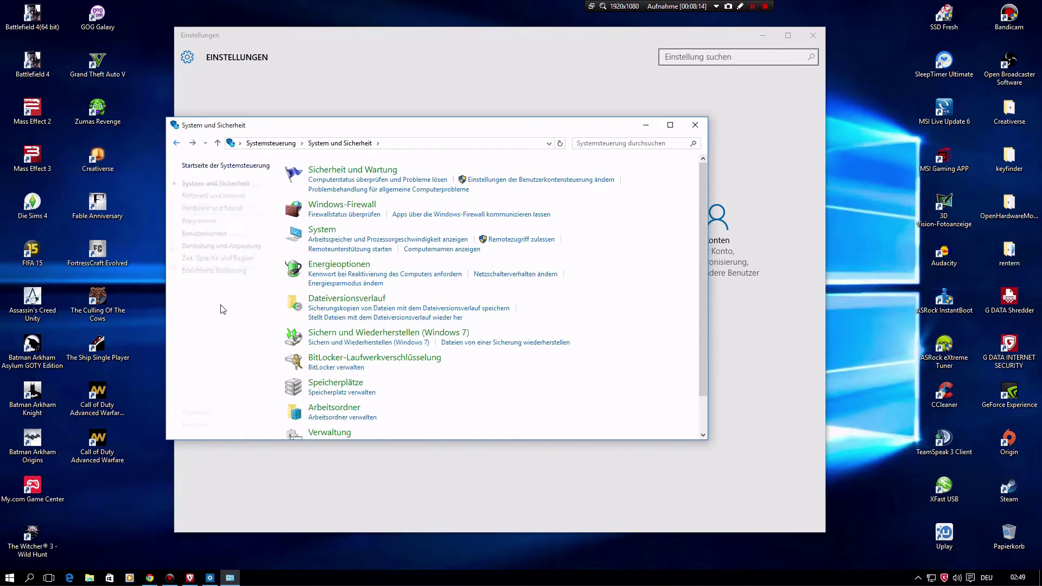
scroll(391, 358, "down", 1)
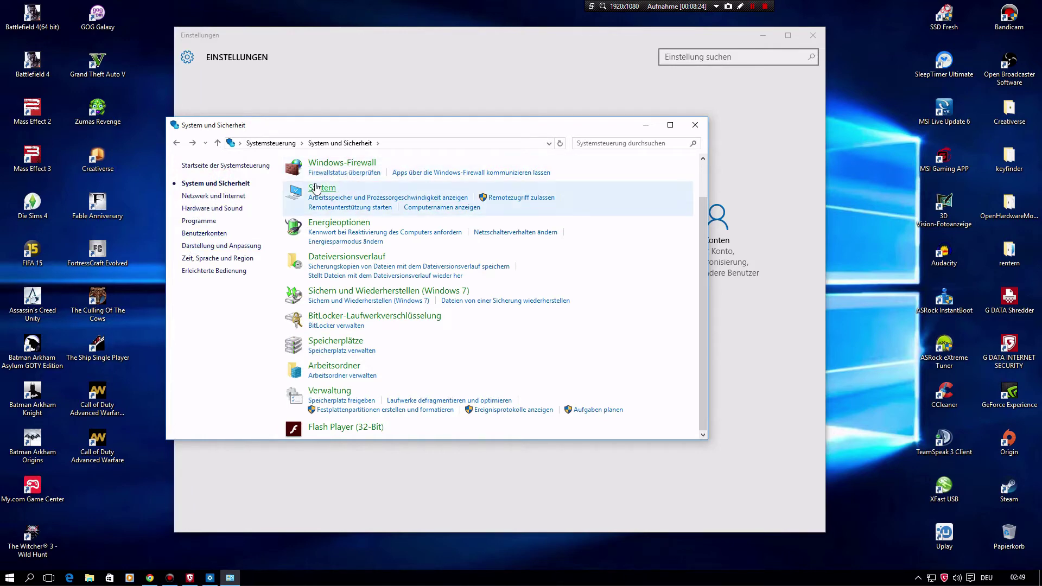
left_click(341, 164)
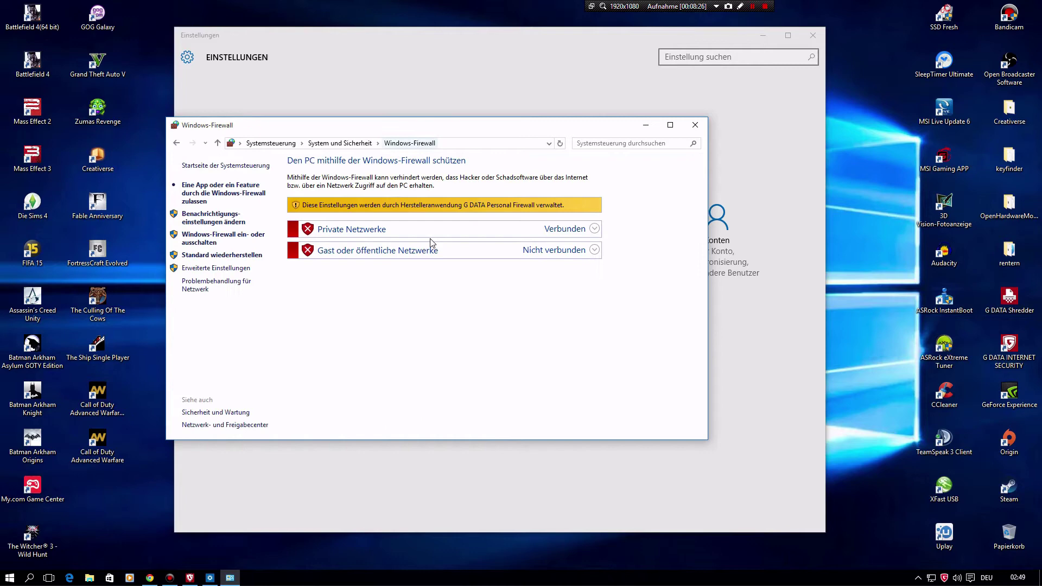
left_click(176, 143)
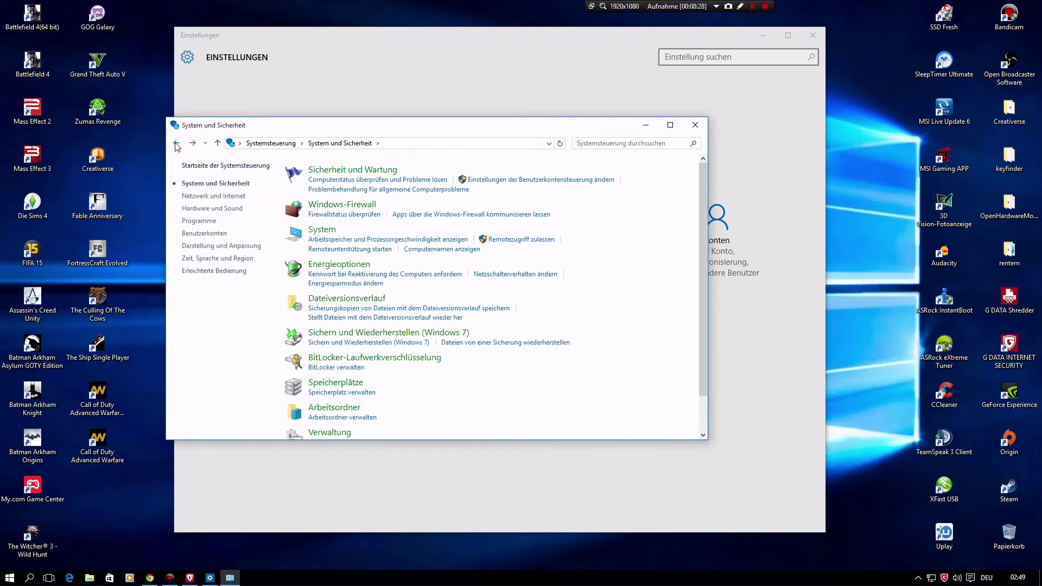
scroll(423, 327, "down", 2)
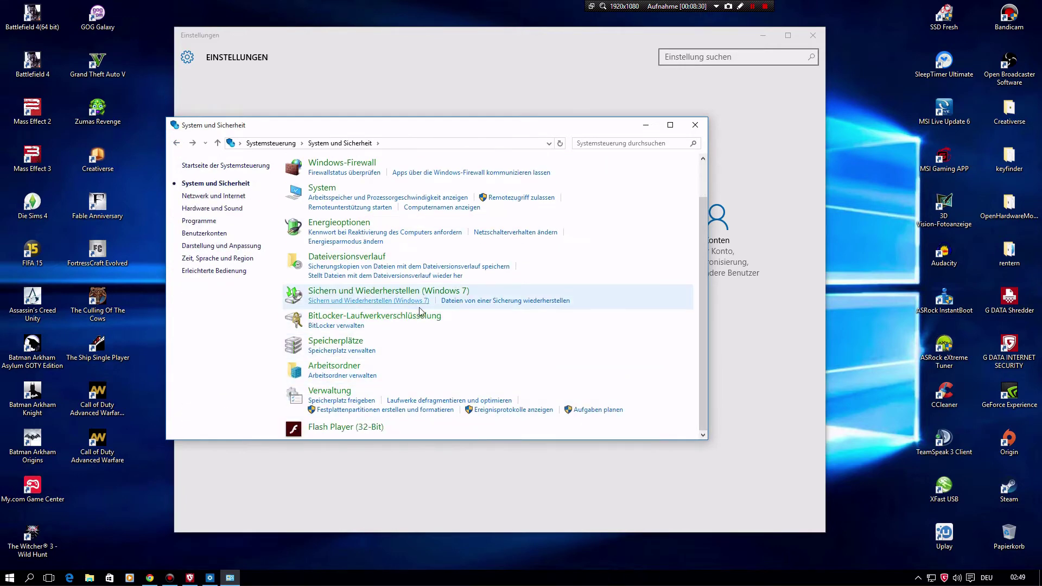
Review the advanced view settings in Explorer-Optionen under Darstellung und Anpassung, and close the dialog and the Systemsteuerung without changes.
left_click(192, 143)
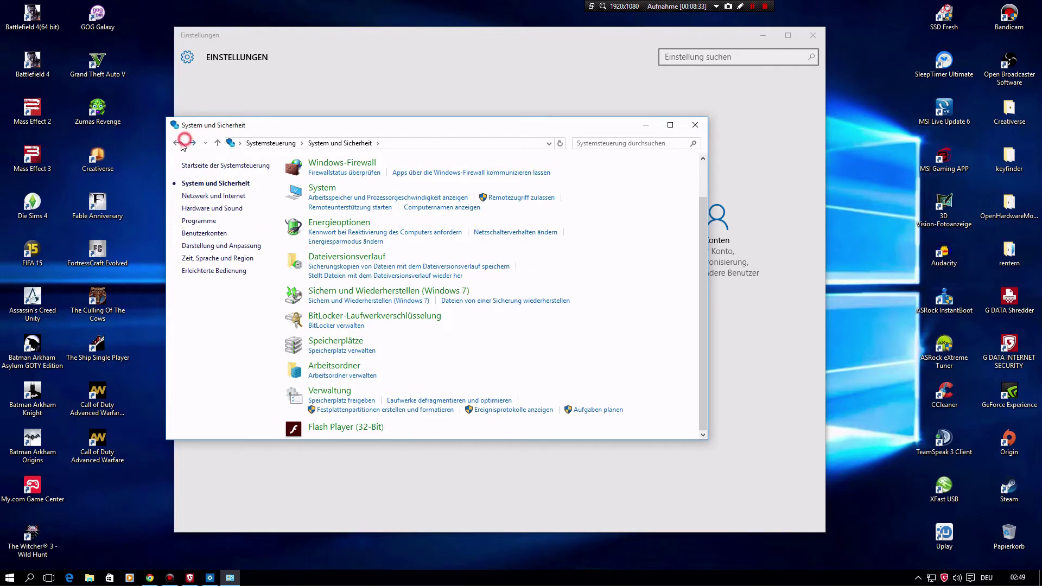
left_click(259, 144)
left_click(496, 228)
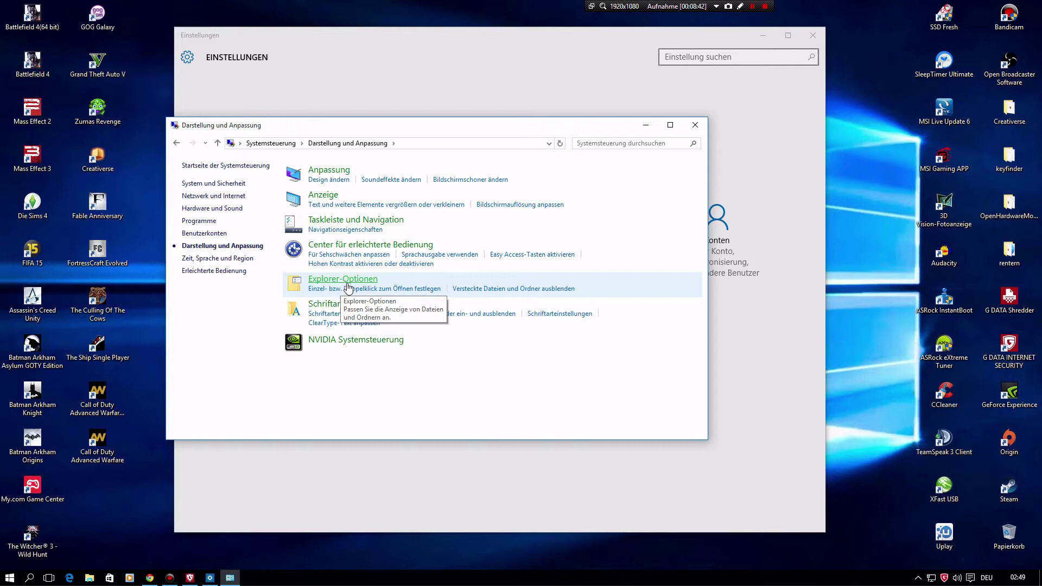
left_click(348, 283)
left_click(148, 133)
left_click(151, 126)
scroll(217, 266, "down", 3)
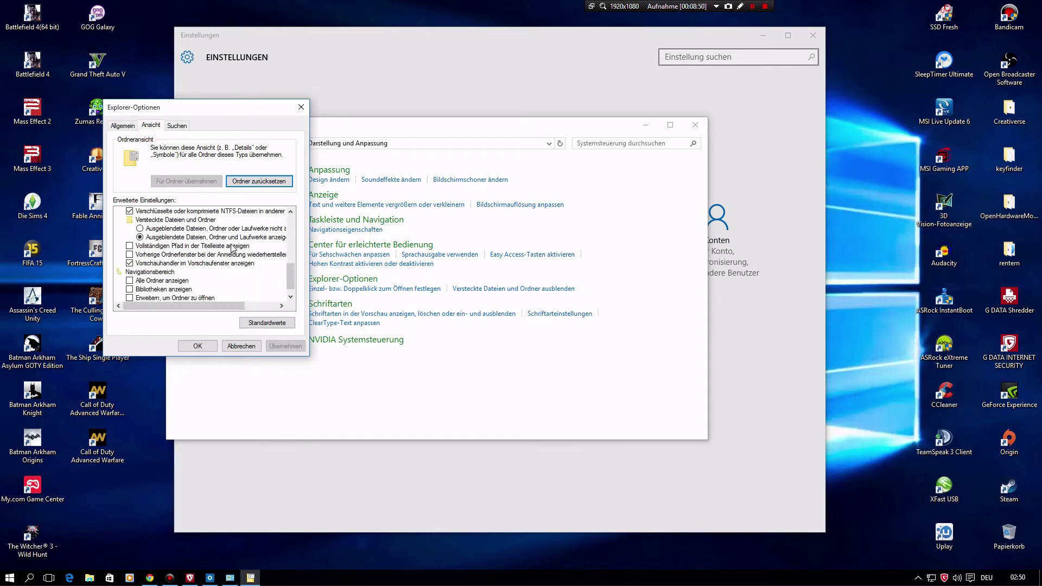
scroll(191, 282, "down", 1)
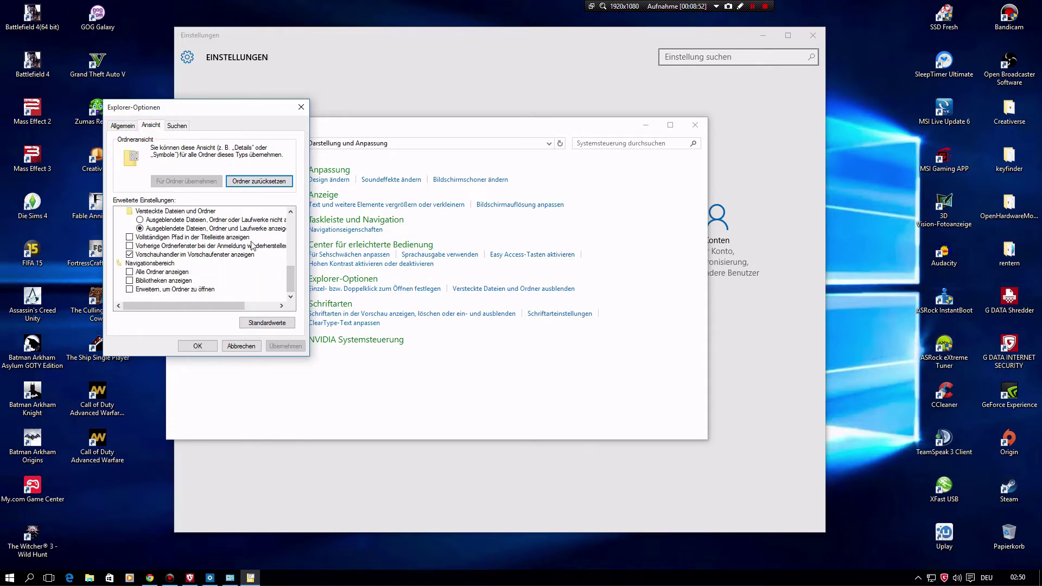
scroll(237, 265, "up", 8)
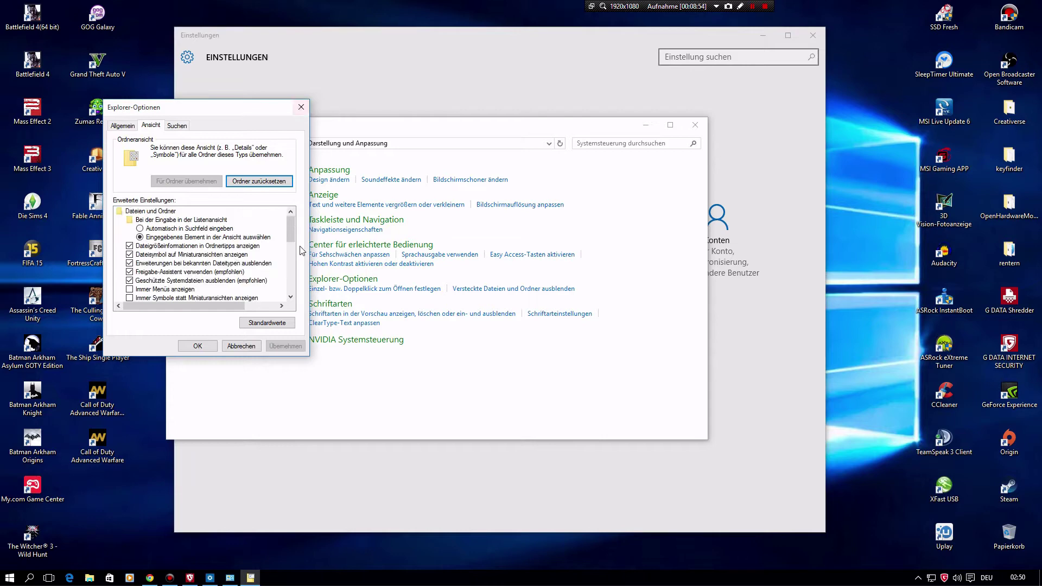
left_click(301, 107)
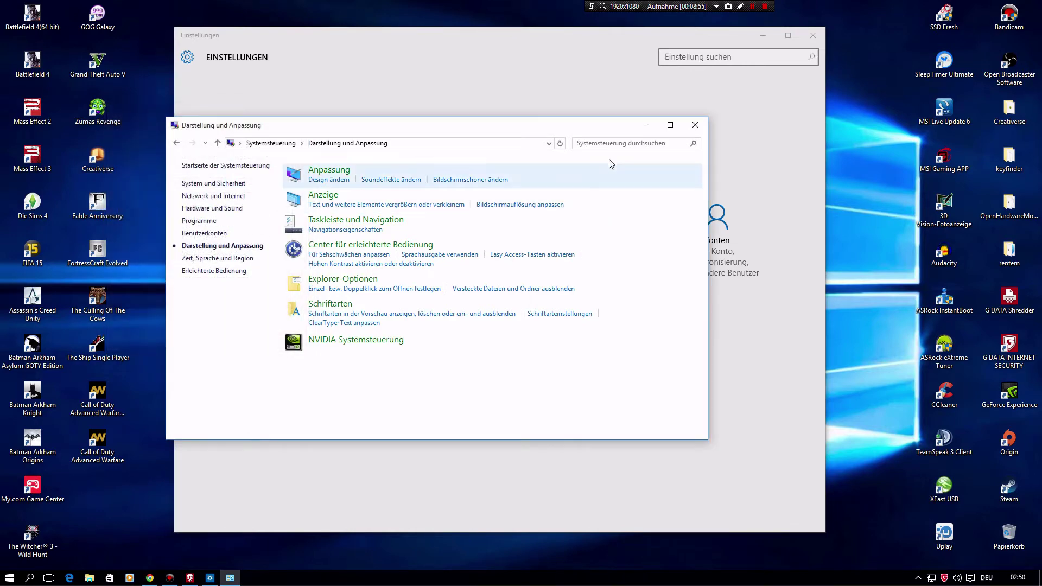
left_click(695, 125)
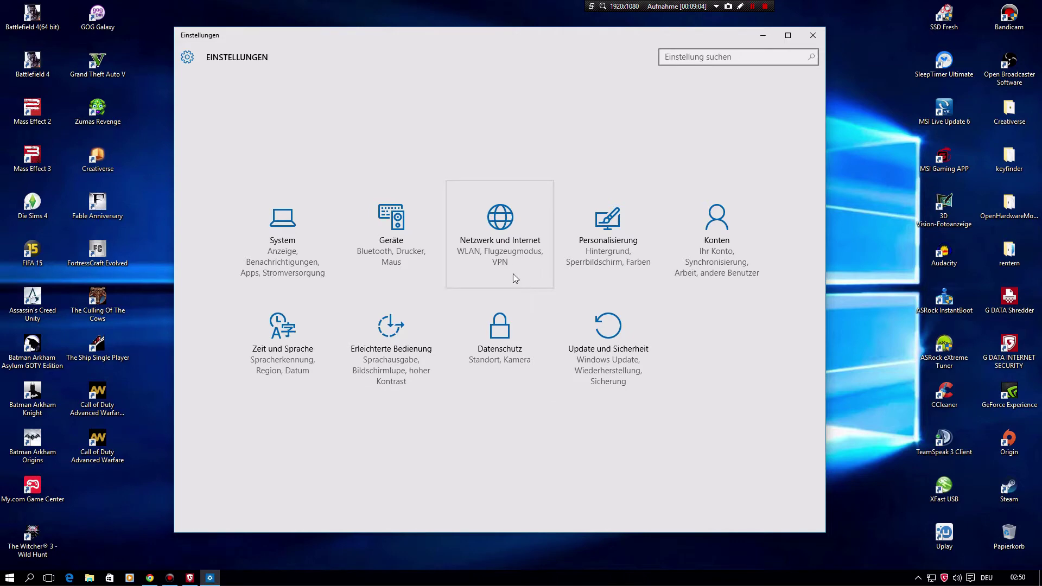
In the Datenschutz settings, disable camera use for App-Verbindung, Microsoft Edge and OneNote, and leave general app camera access off.
left_click(499, 333)
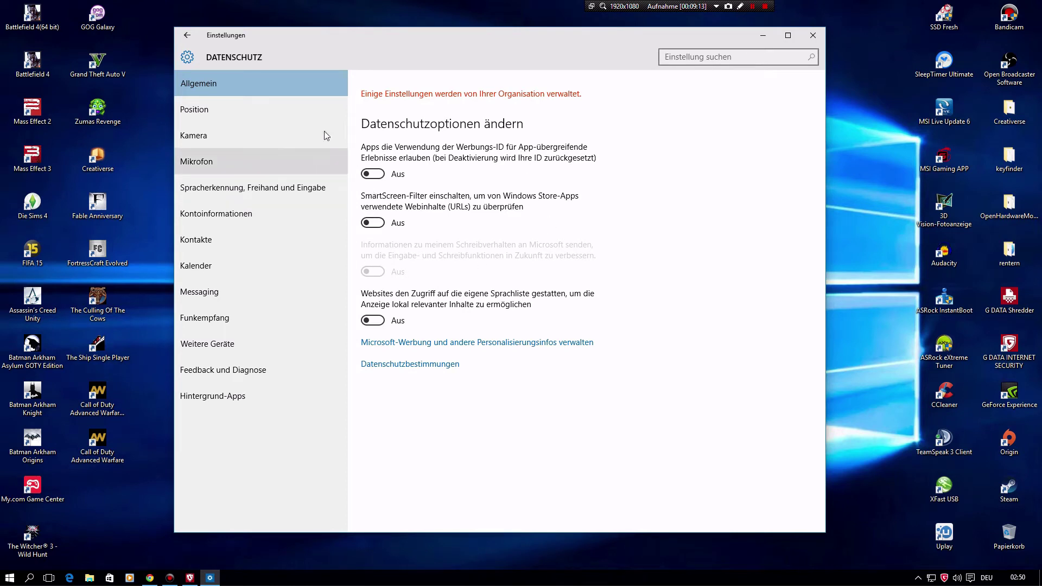
left_click(305, 132)
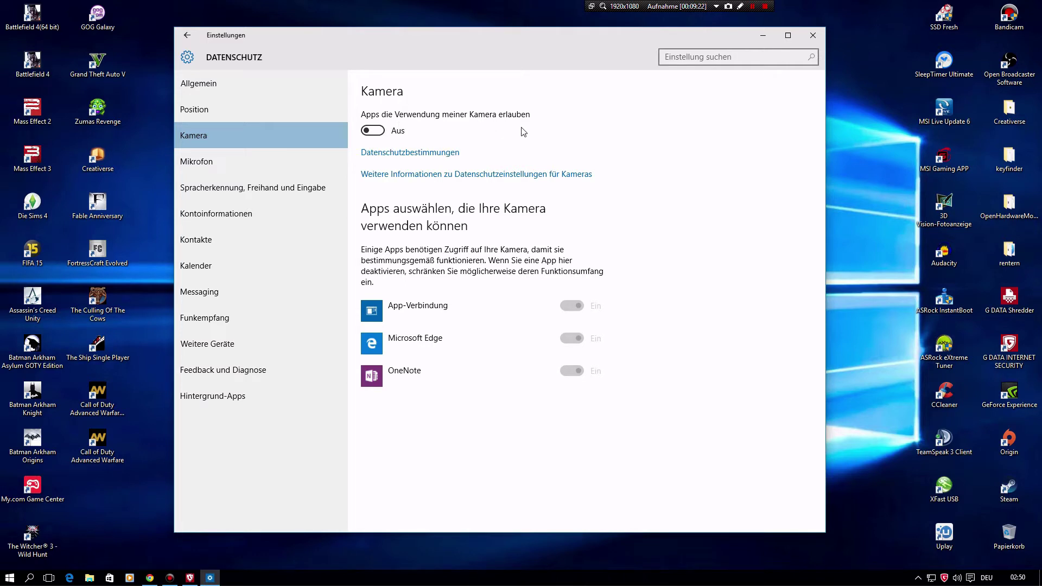
left_click(383, 133)
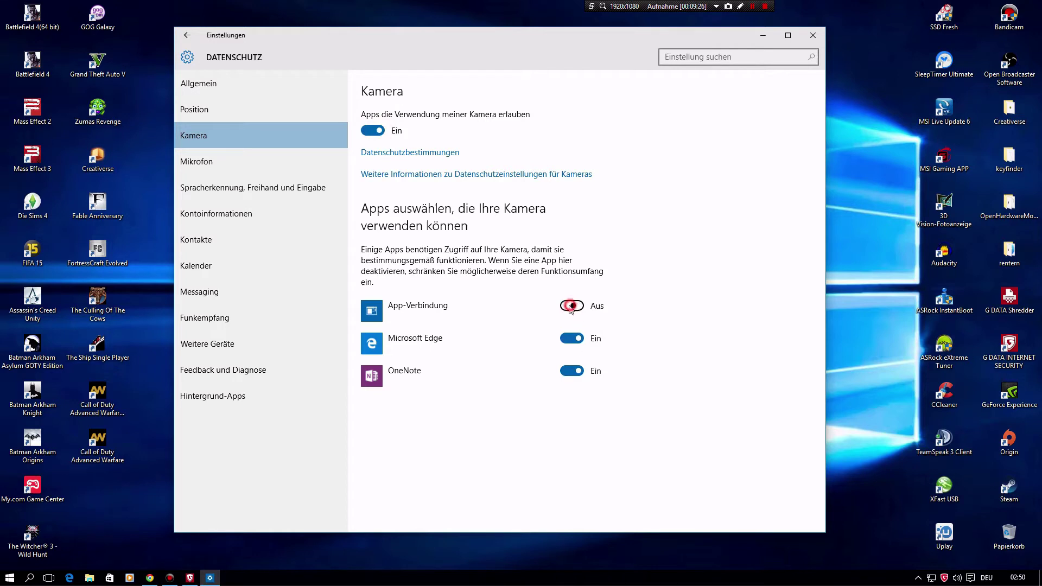
left_click(570, 338)
left_click(570, 372)
left_click(377, 131)
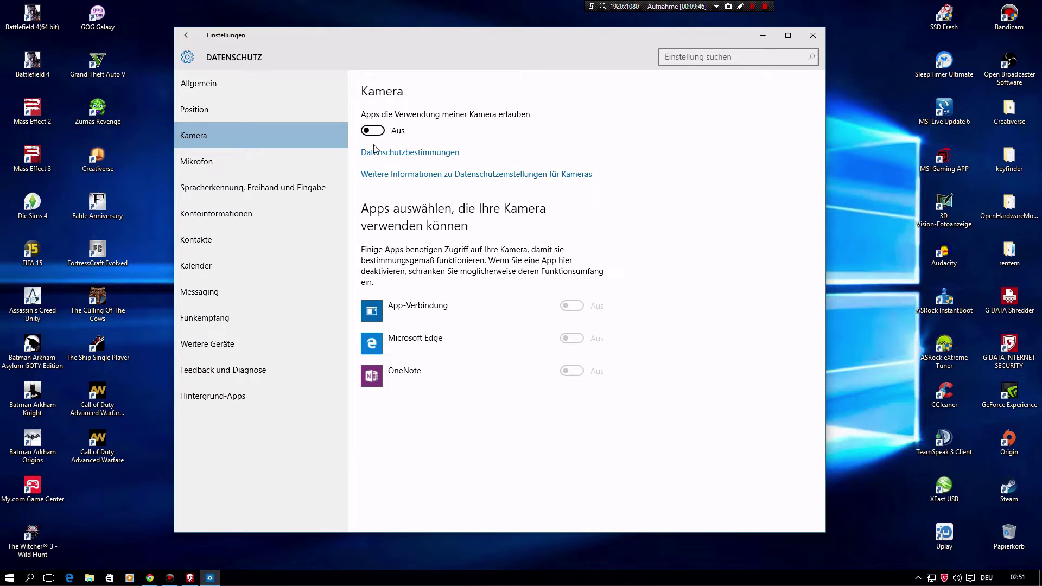
Try allowing apps to use the microphone, switch that access back off, and close the Einstellungen window.
left_click(206, 156)
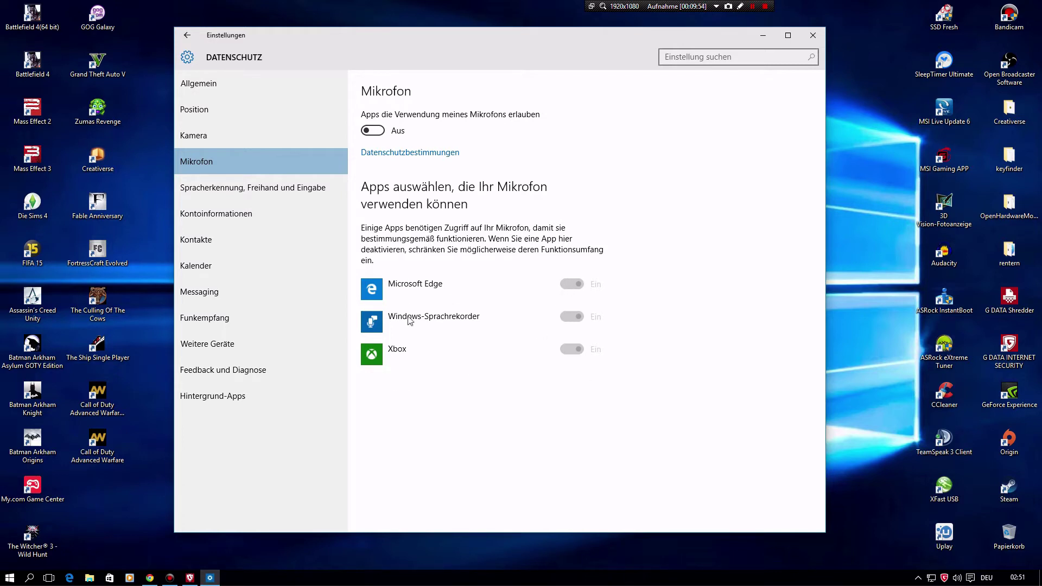
left_click(372, 131)
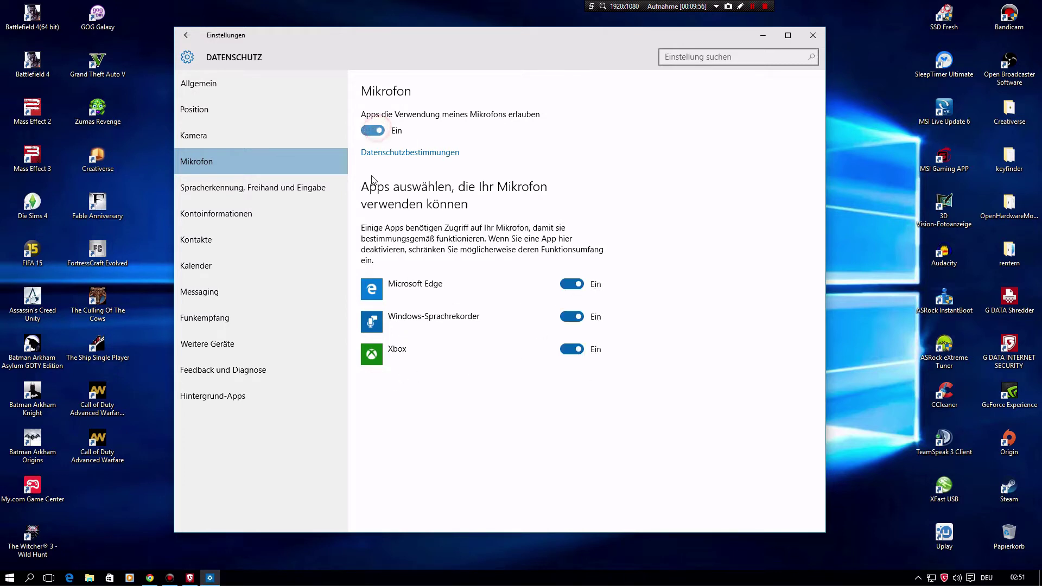
left_click(367, 131)
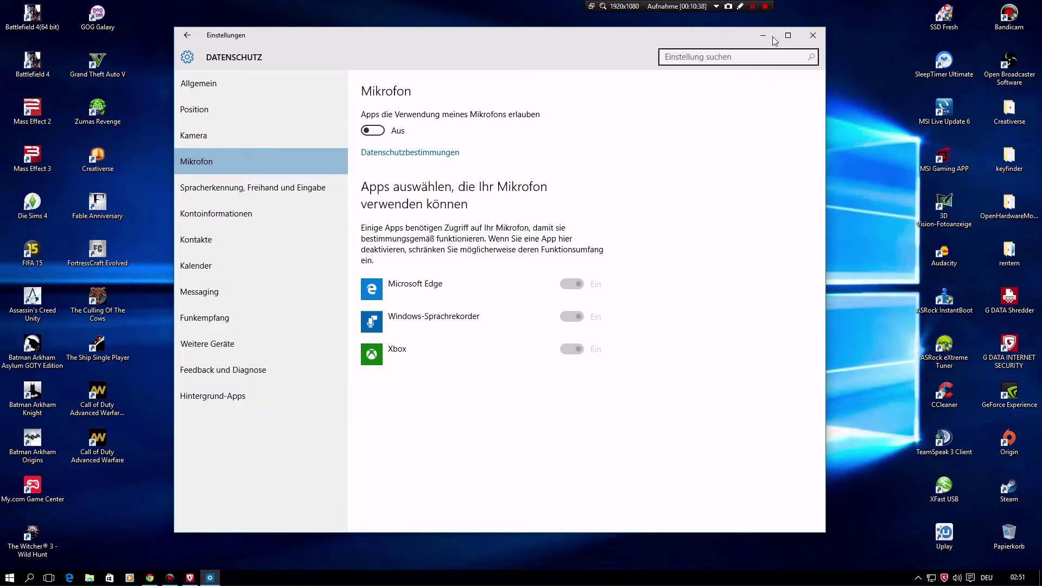
left_click(812, 36)
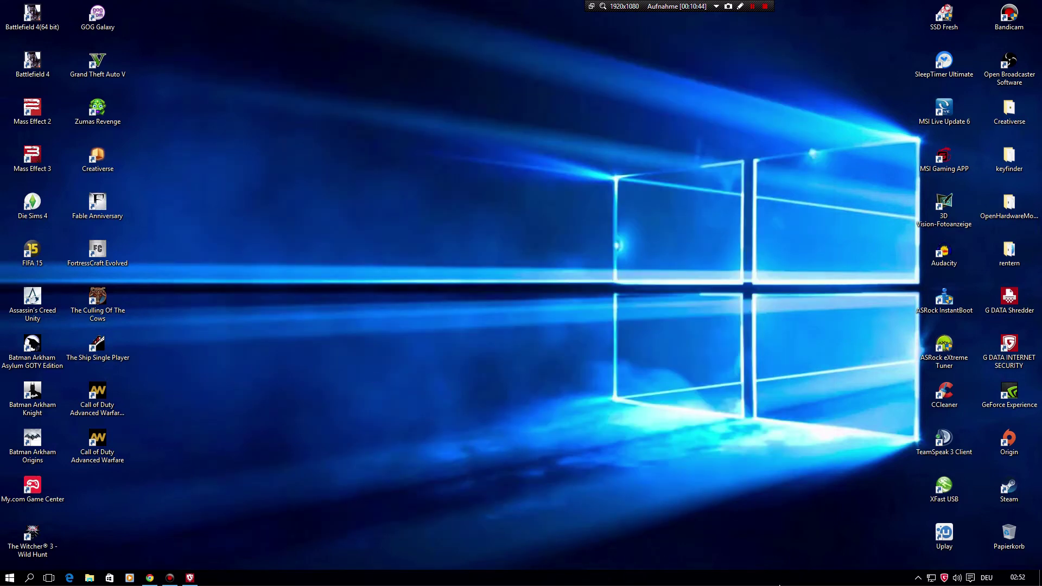
Show the Adresse and Desktop toolbars on the taskbar.
right_click(823, 578)
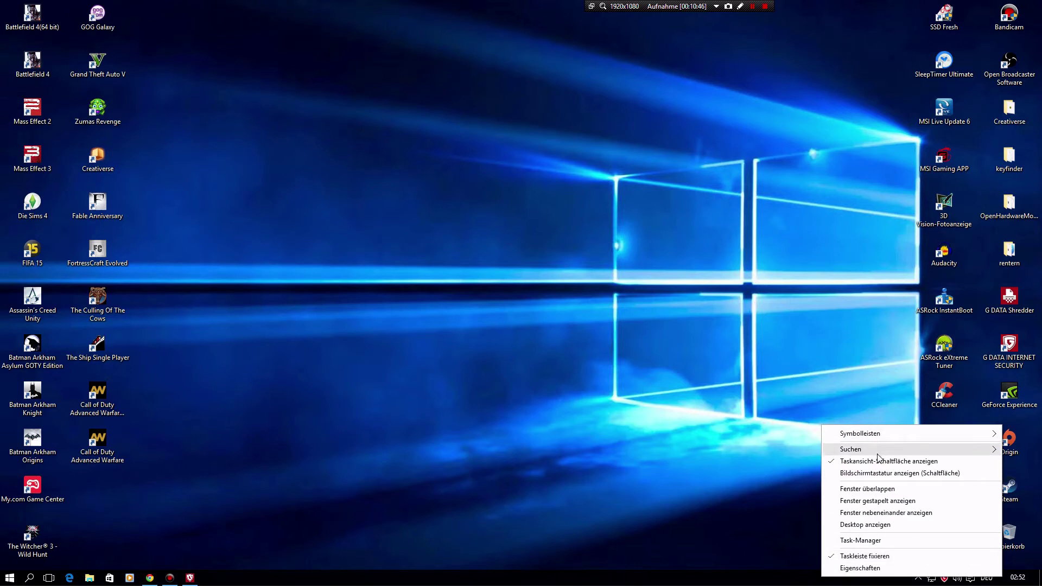
mouse_move(885, 434)
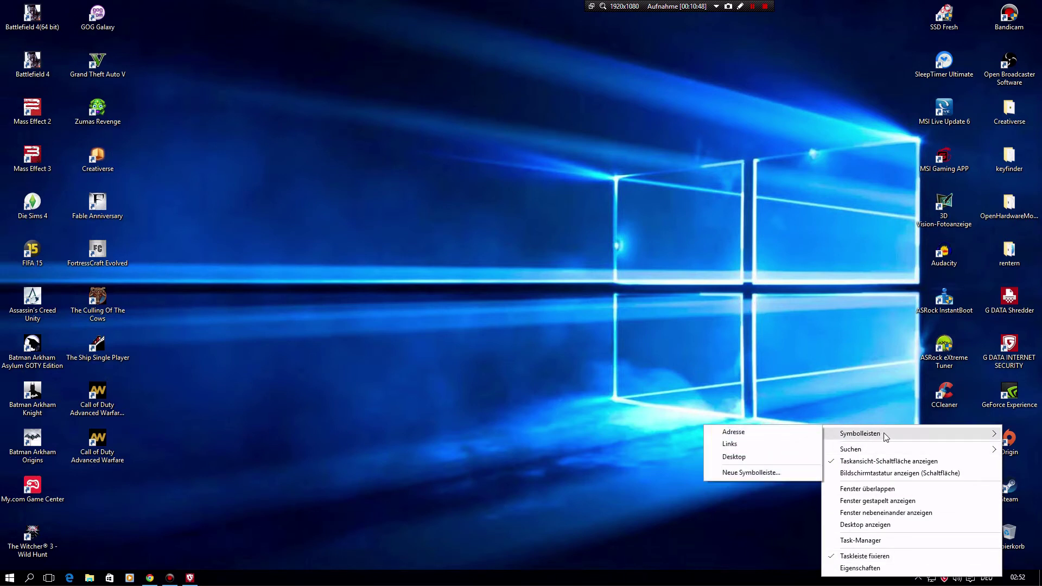
right_click(736, 580)
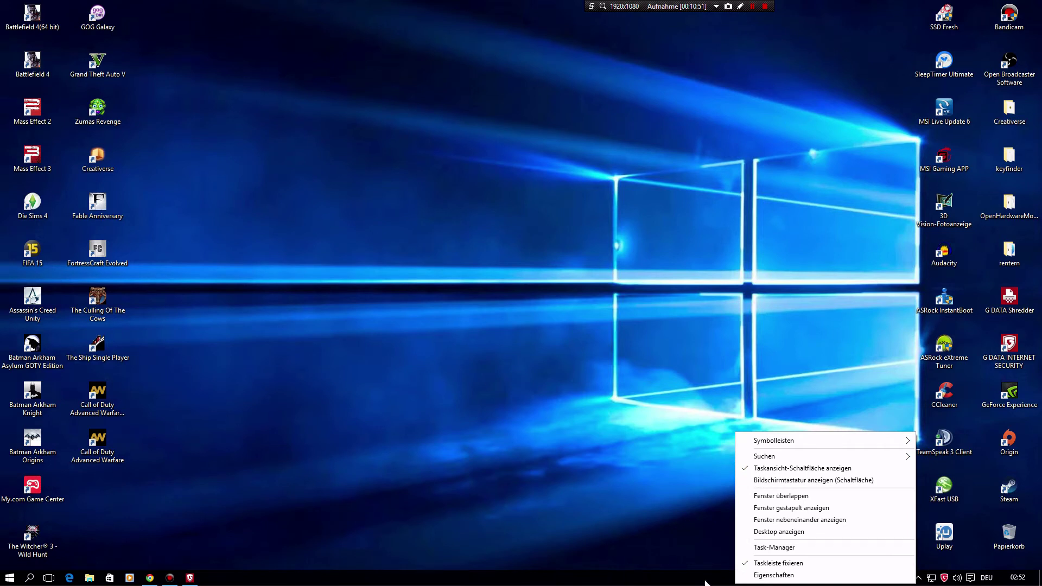
mouse_move(797, 441)
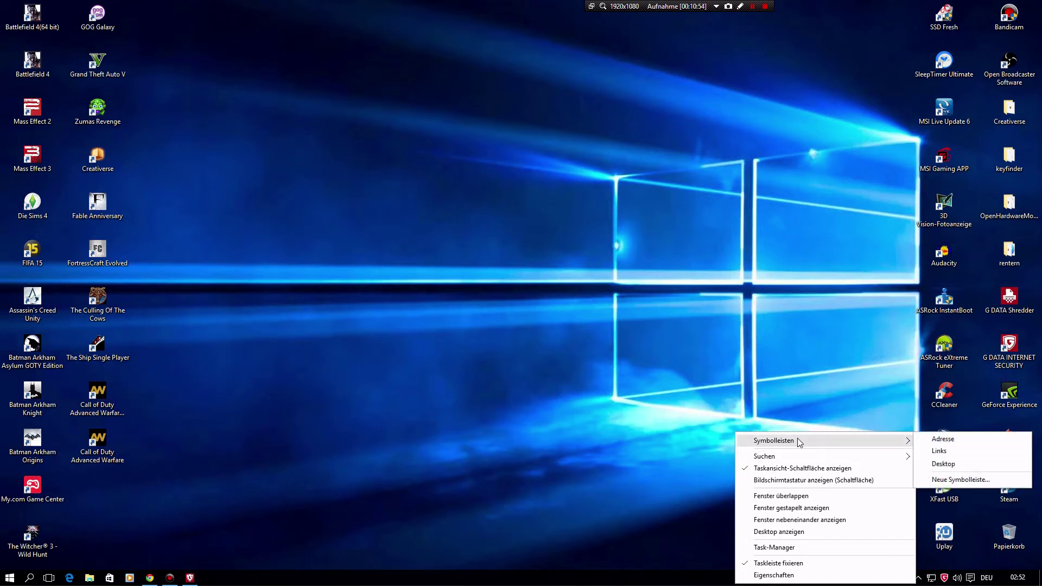
left_click(943, 439)
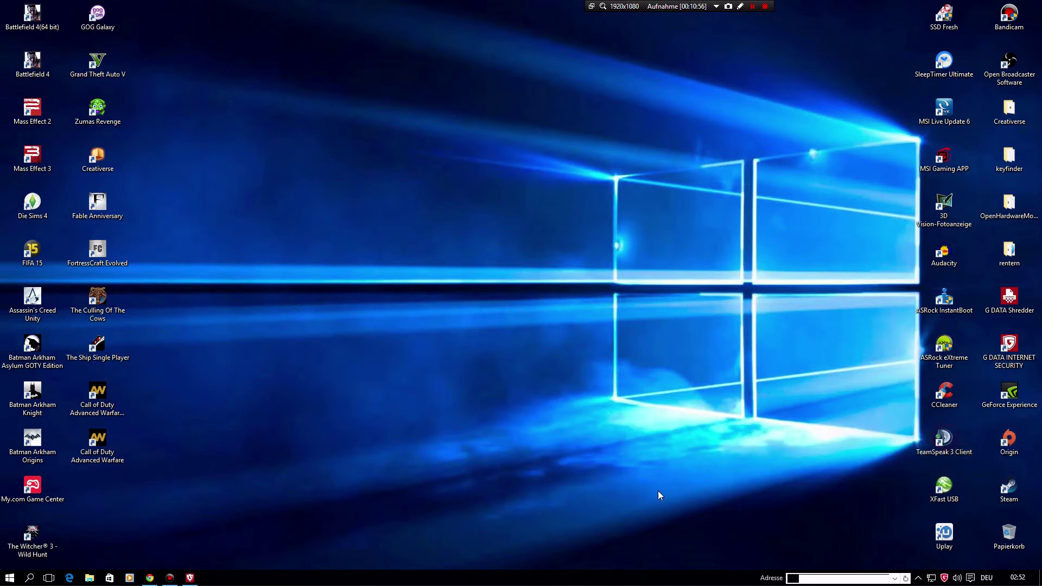
right_click(699, 581)
mouse_move(861, 432)
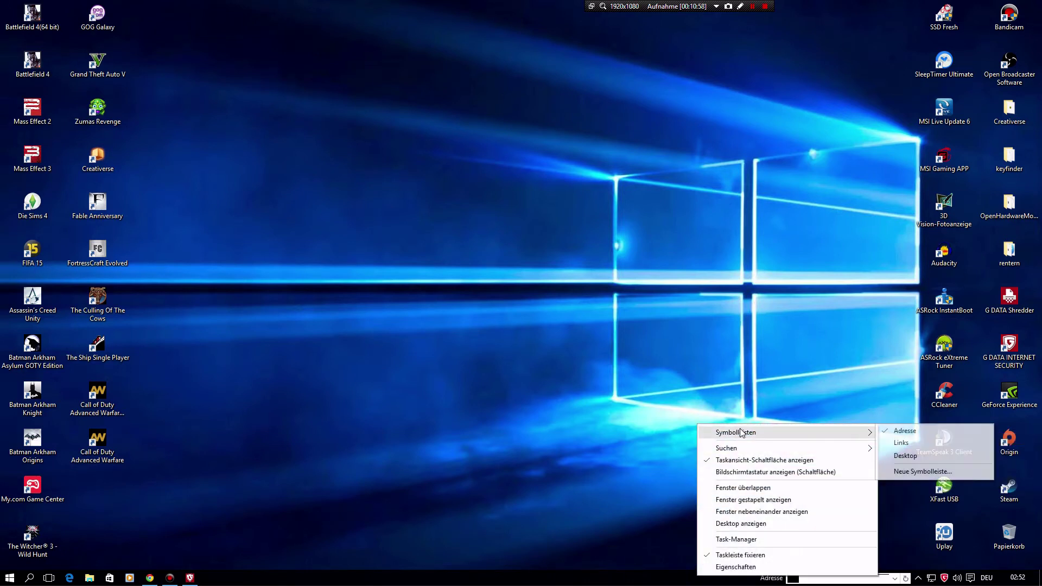
left_click(923, 456)
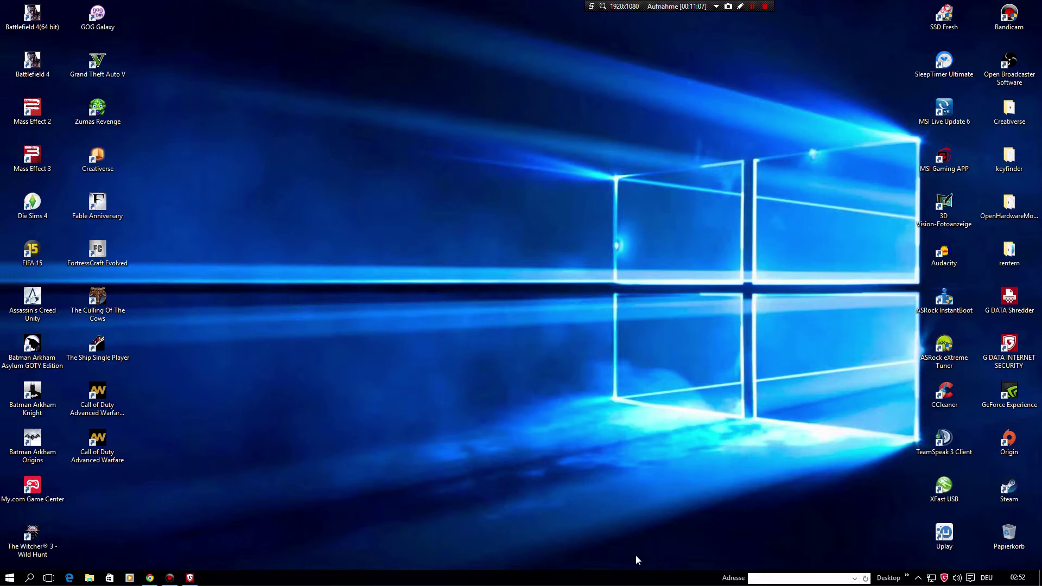
Try to open ww,google.de from the taskbar's Adresse toolbar, and return to the desktop.
left_click(760, 578)
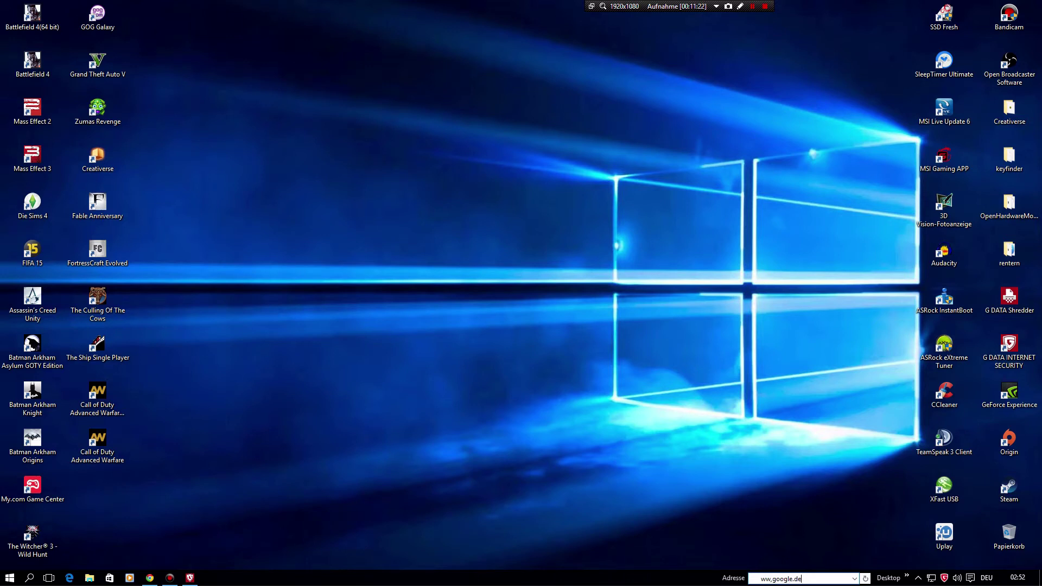
key("Return")
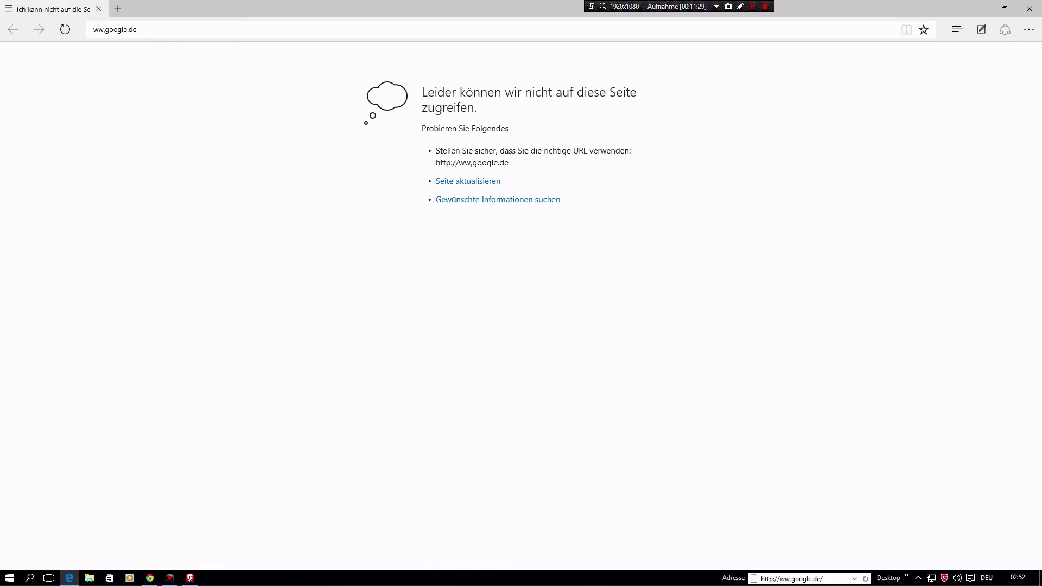
double_click(138, 29)
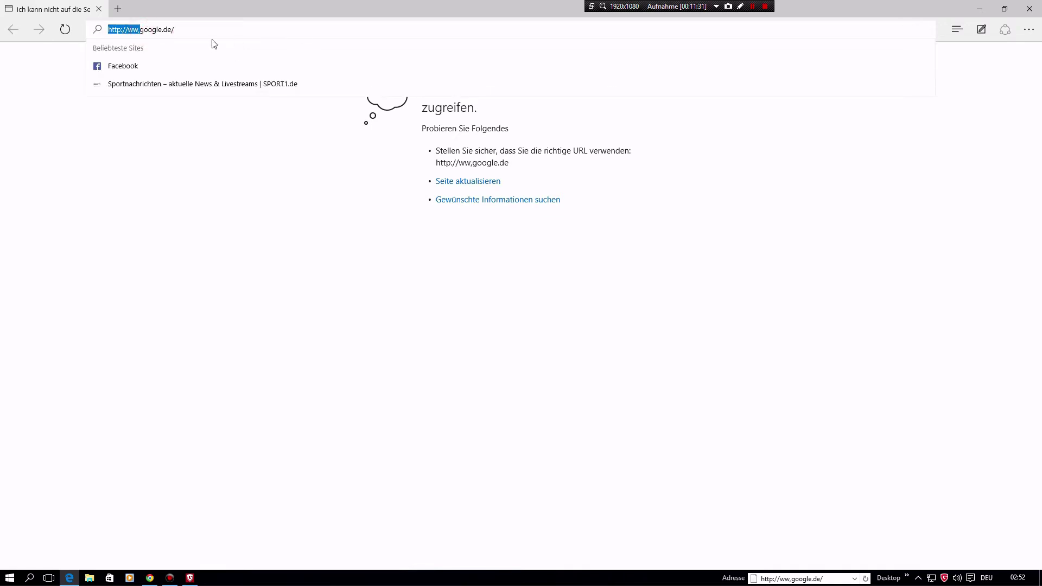
key("super+d")
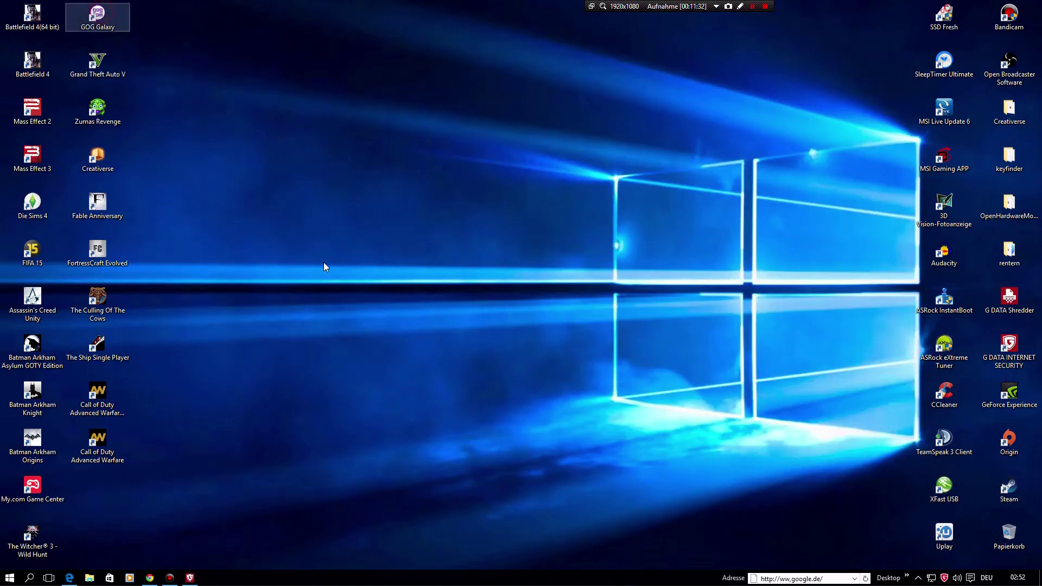
Open google.de through the taskbar's Adresse toolbar, and open the youtube.com/playazclubmember entry from its address history.
left_click(834, 580)
type("google.de")
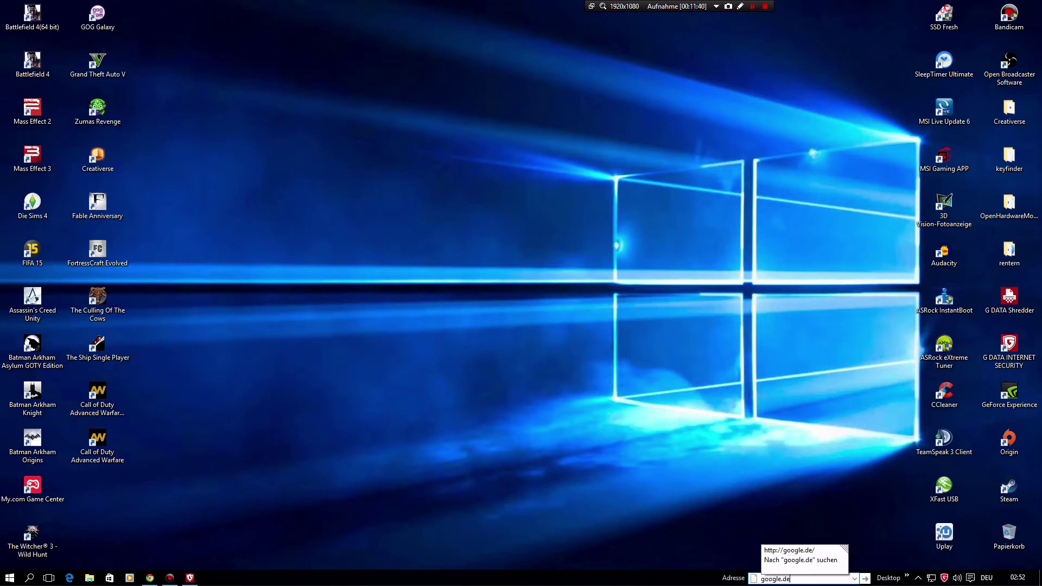
key("Return")
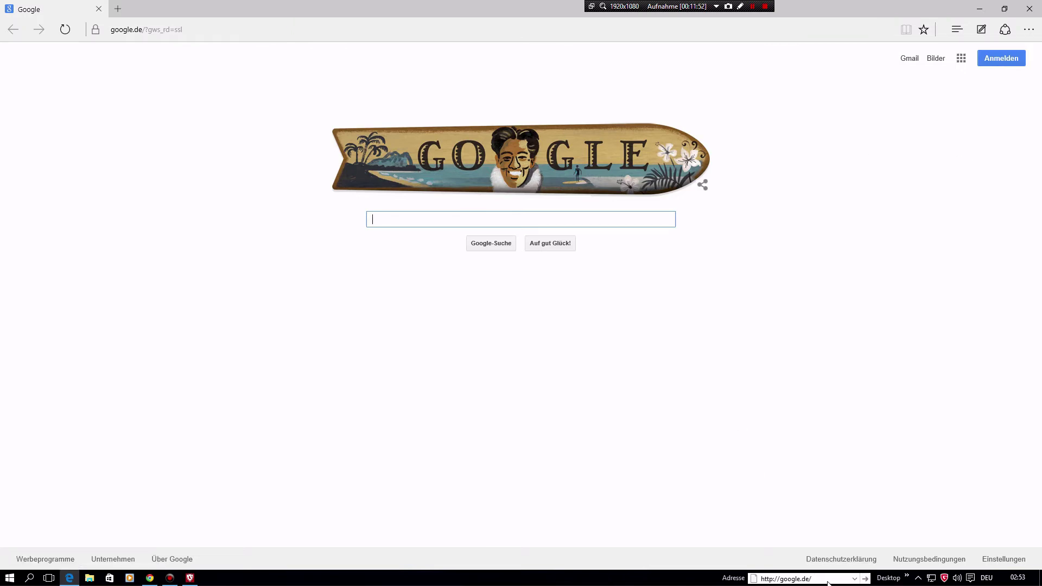
left_click(855, 579)
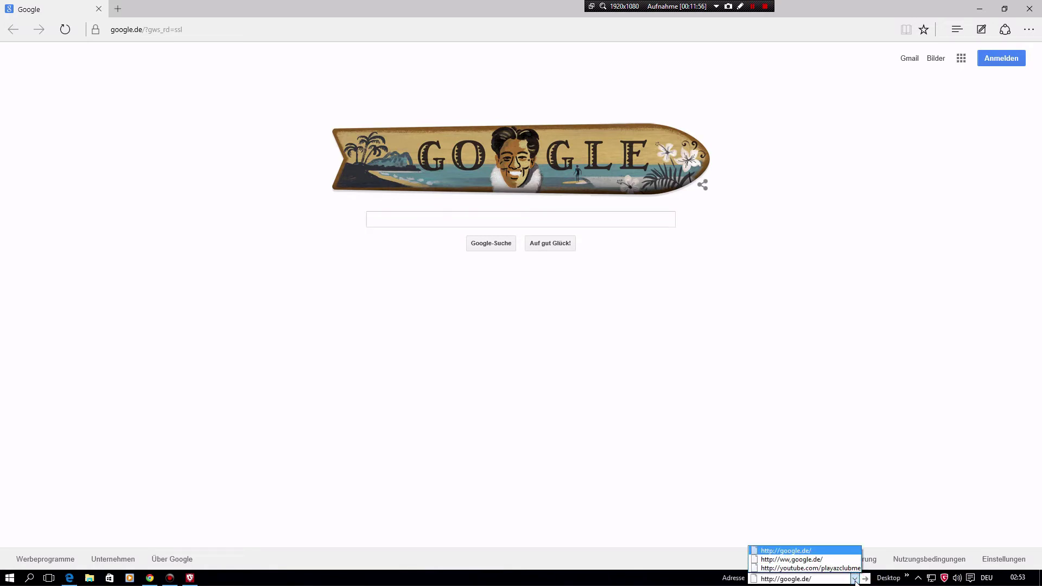
left_click(814, 569)
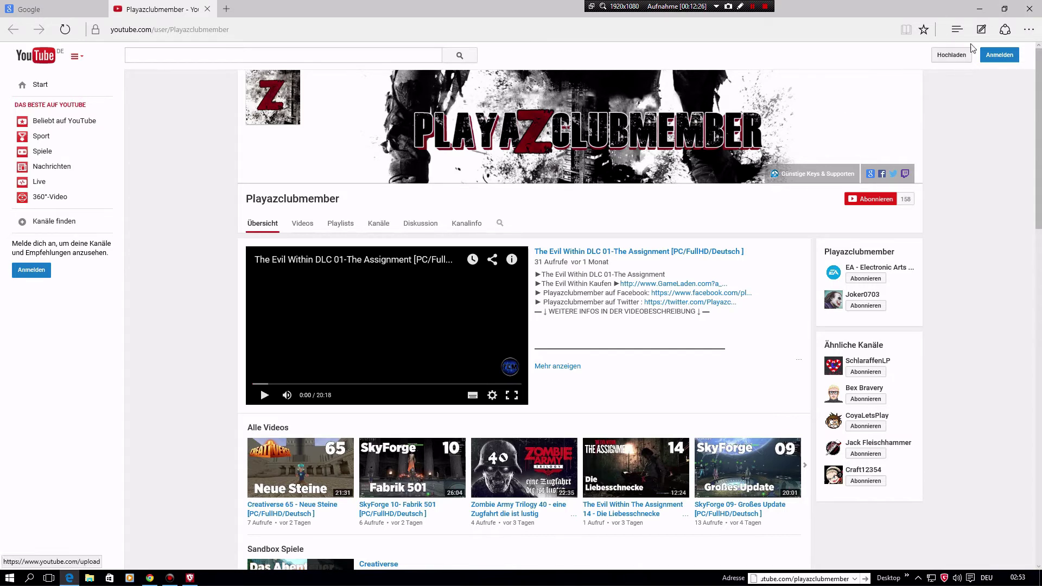
Look at the Teilen options for the YouTube channel page, close them, and start a Webseitennotiz.
left_click(1005, 30)
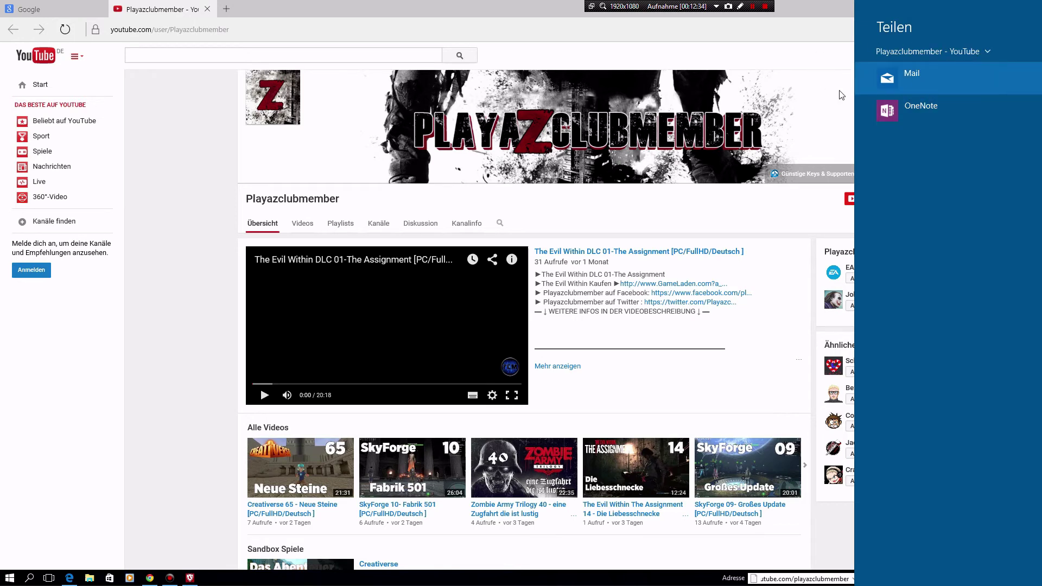
left_click(801, 53)
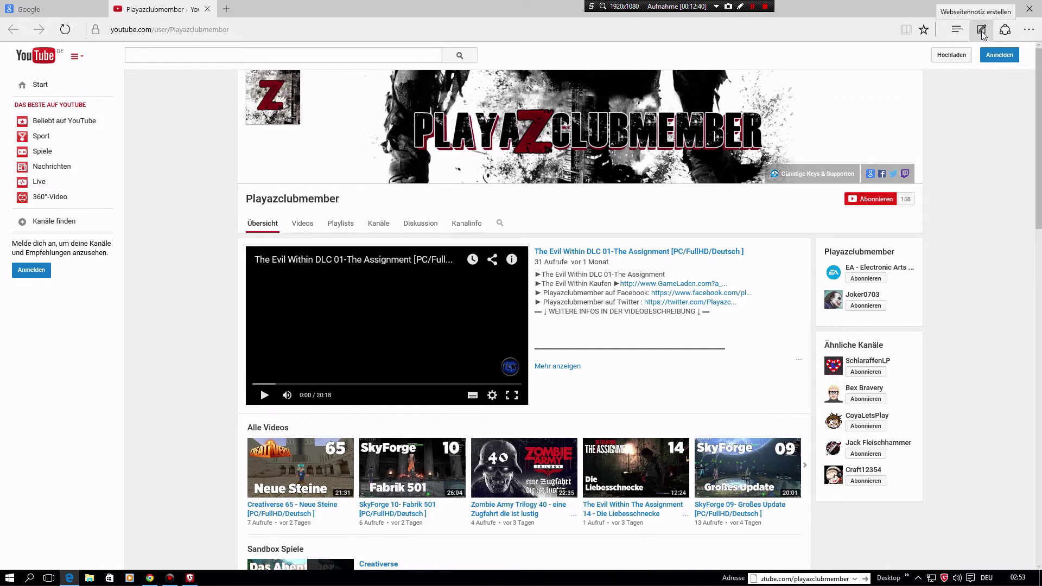
left_click(981, 30)
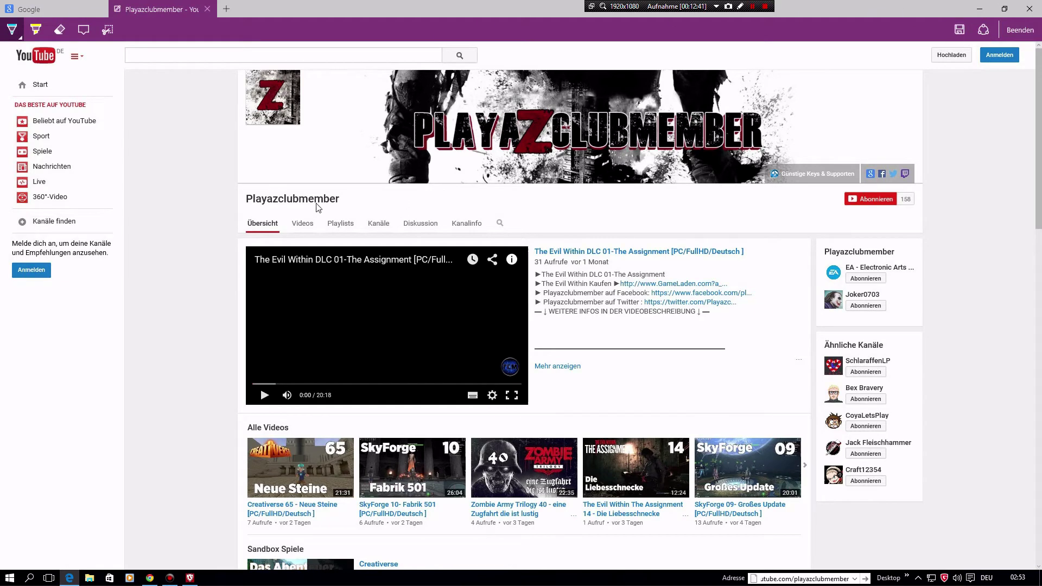
Highlight the Evil Within video title in yellow and scribble over the "Mehr anzeigen" link with the blue pen.
left_click(37, 31)
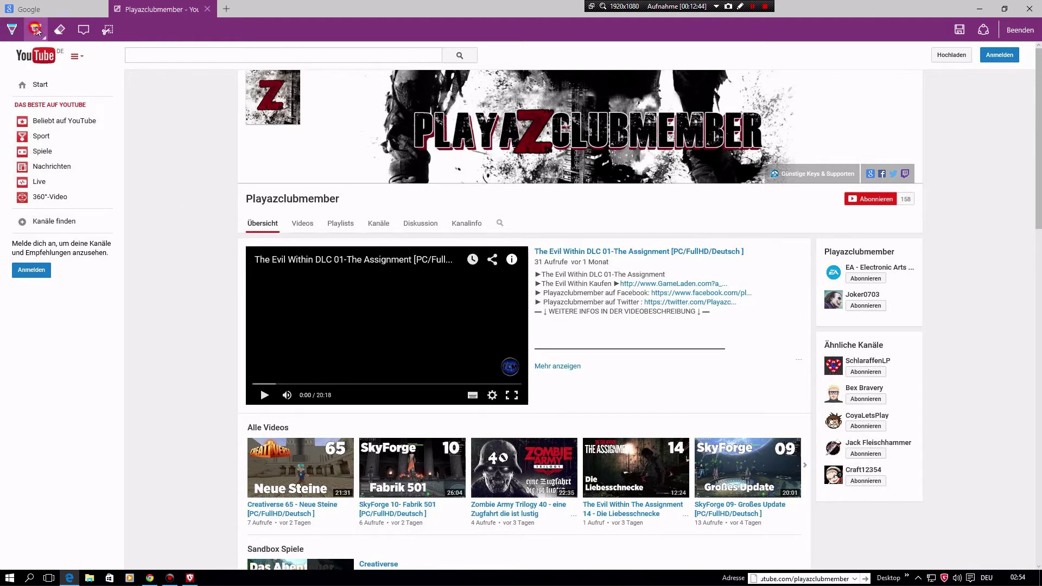
mouse_move(535, 258)
left_mouse_down()
mouse_move(739, 265)
mouse_move(530, 254)
mouse_move(661, 242)
left_mouse_up()
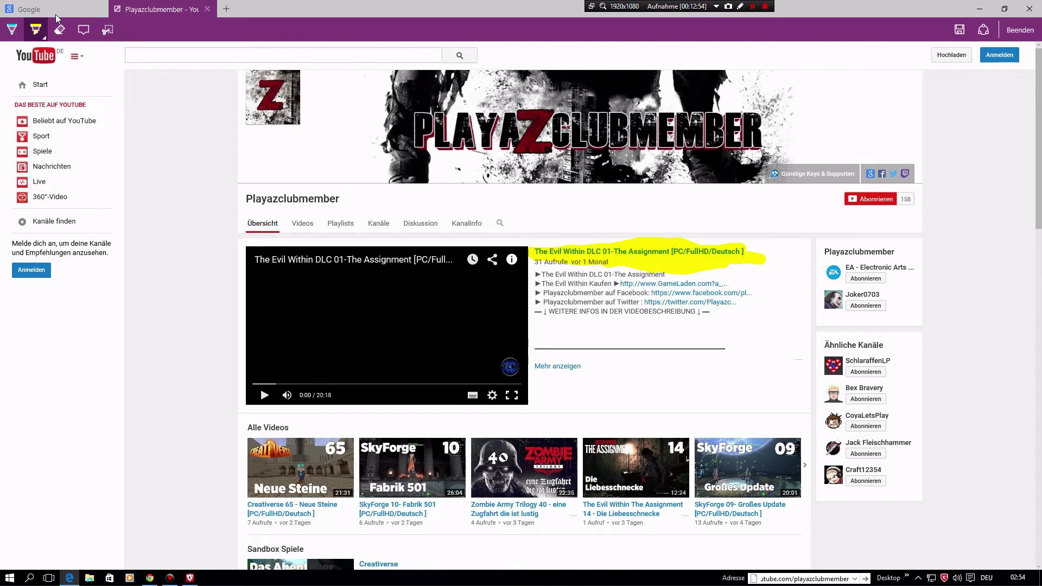
left_click(12, 30)
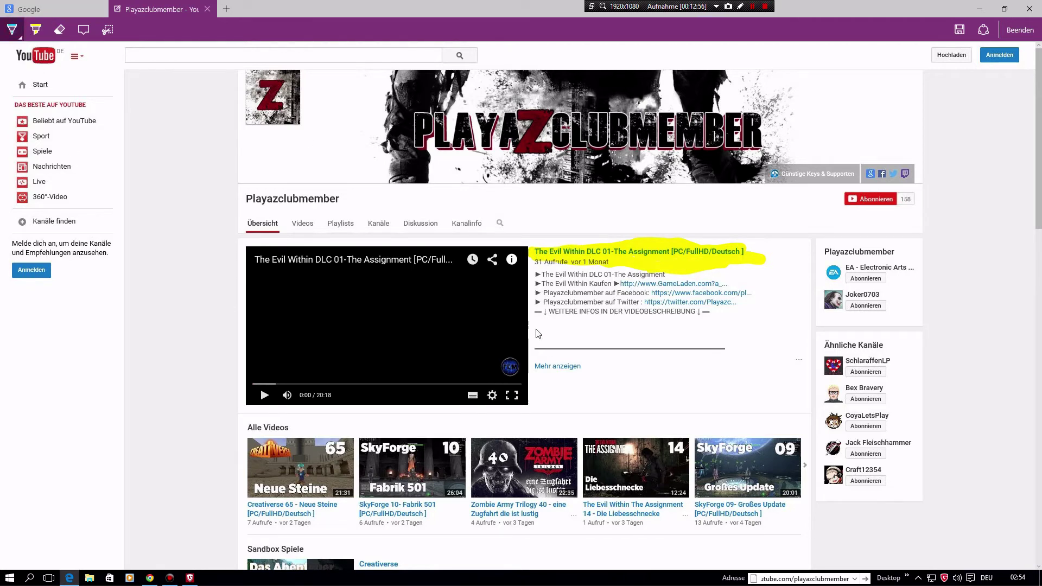
mouse_move(531, 363)
left_mouse_down()
mouse_move(598, 375)
mouse_move(549, 375)
mouse_move(562, 366)
left_mouse_up()
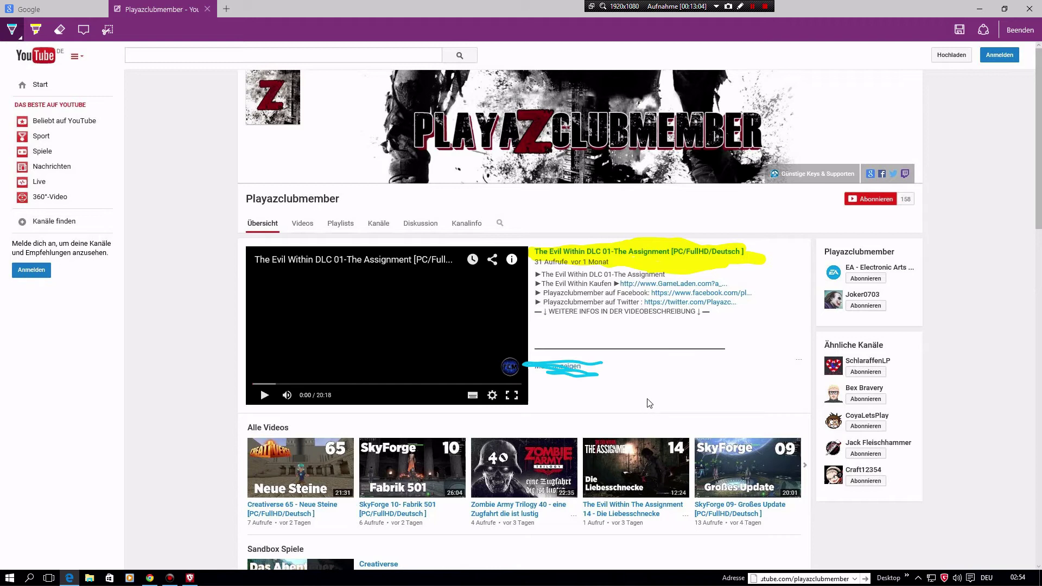
Handwrite the word "Black" with the blue pen beside the scribbled-over "Mehr anzeigen" link.
mouse_move(620, 362)
left_mouse_down()
mouse_move(646, 417)
mouse_move(574, 363)
mouse_move(672, 360)
mouse_move(673, 388)
mouse_move(649, 421)
left_mouse_up()
mouse_move(694, 370)
left_mouse_down()
mouse_move(708, 418)
mouse_move(729, 413)
left_mouse_up()
mouse_move(755, 381)
left_mouse_down()
mouse_move(730, 415)
mouse_move(771, 409)
left_mouse_up()
left_click_drag(775, 368, 777, 403)
left_click_drag(791, 324, 820, 402)
mouse_move(828, 339)
left_mouse_down()
mouse_move(842, 405)
mouse_move(859, 409)
mouse_move(812, 435)
left_mouse_up()
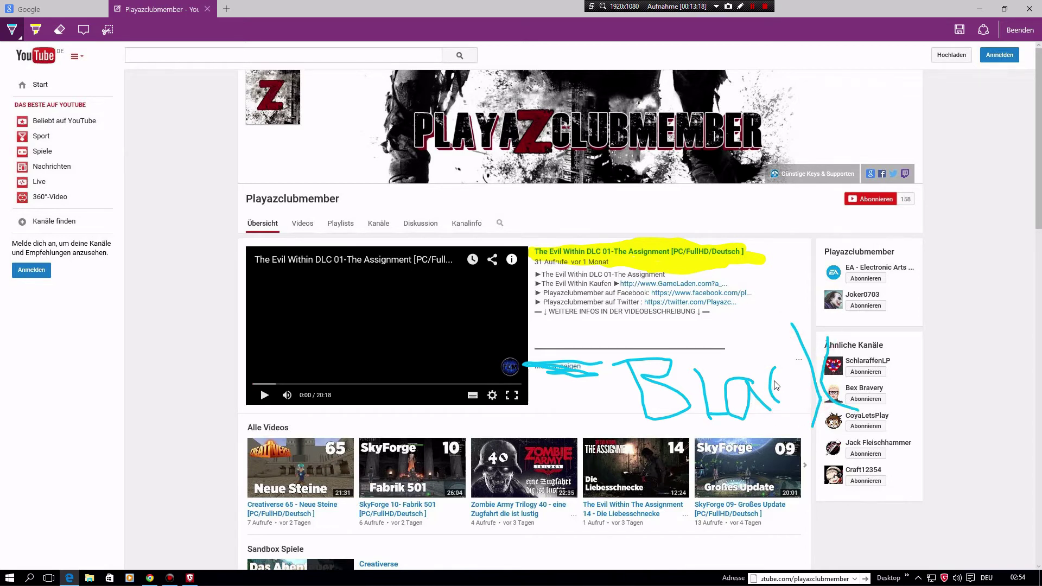
left_click_drag(787, 407, 797, 400)
Erase all pen strokes and the yellow highlight from the YouTube page.
left_click(61, 34)
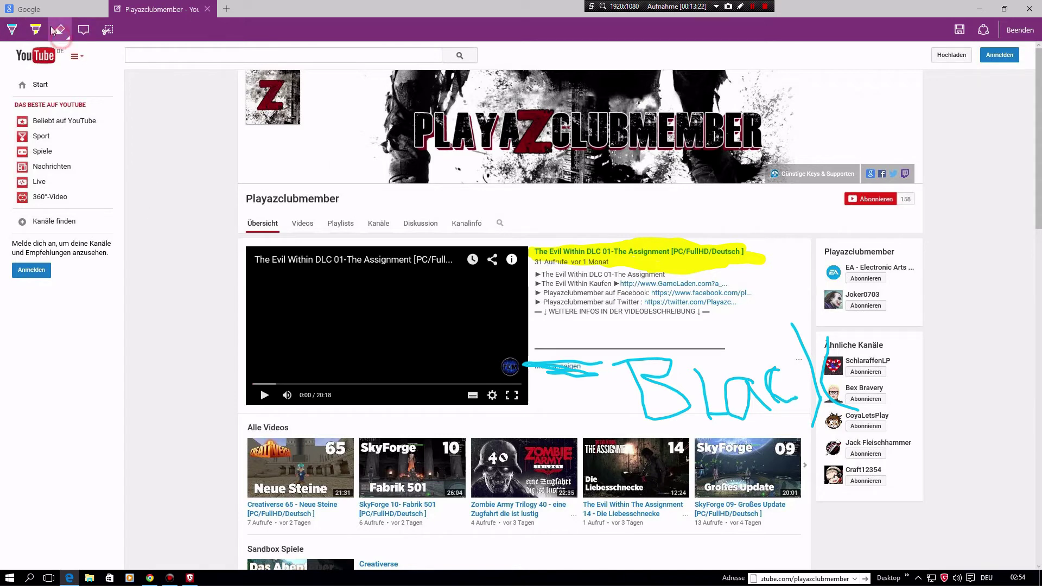
mouse_move(695, 391)
left_mouse_down()
mouse_move(706, 401)
mouse_move(694, 412)
left_mouse_up()
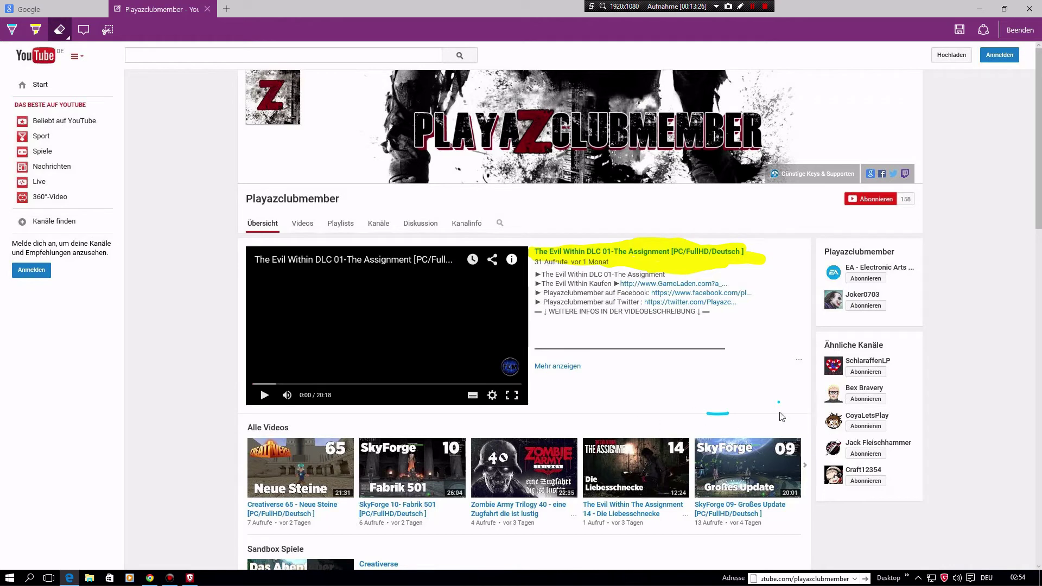
left_click(757, 262)
left_click_drag(730, 411, 703, 415)
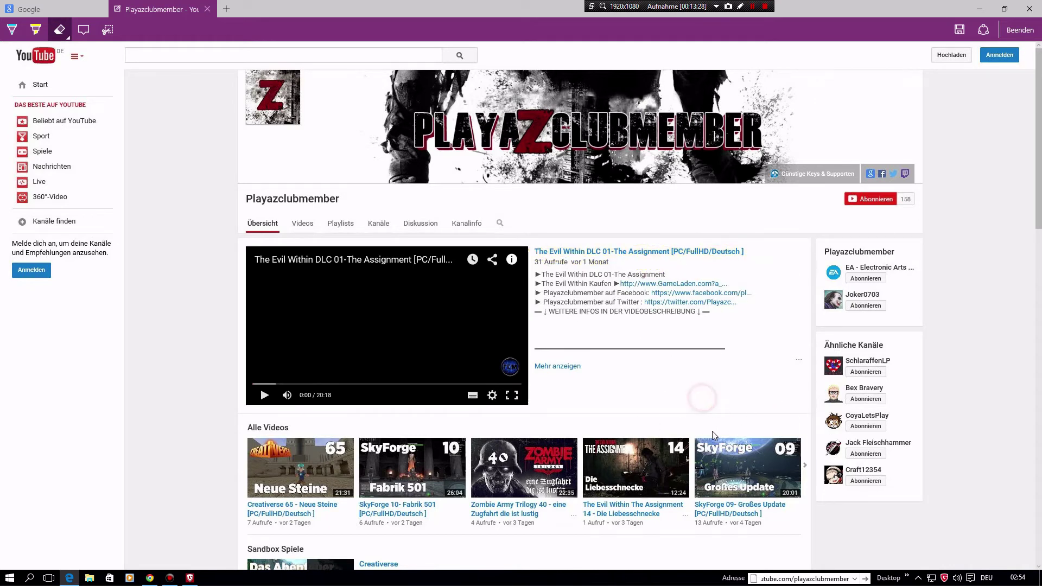
Add the text note "Playazclubmember Let´s Play" beside the video description, and highlight the Evil Within video title in yellow.
left_click(77, 32)
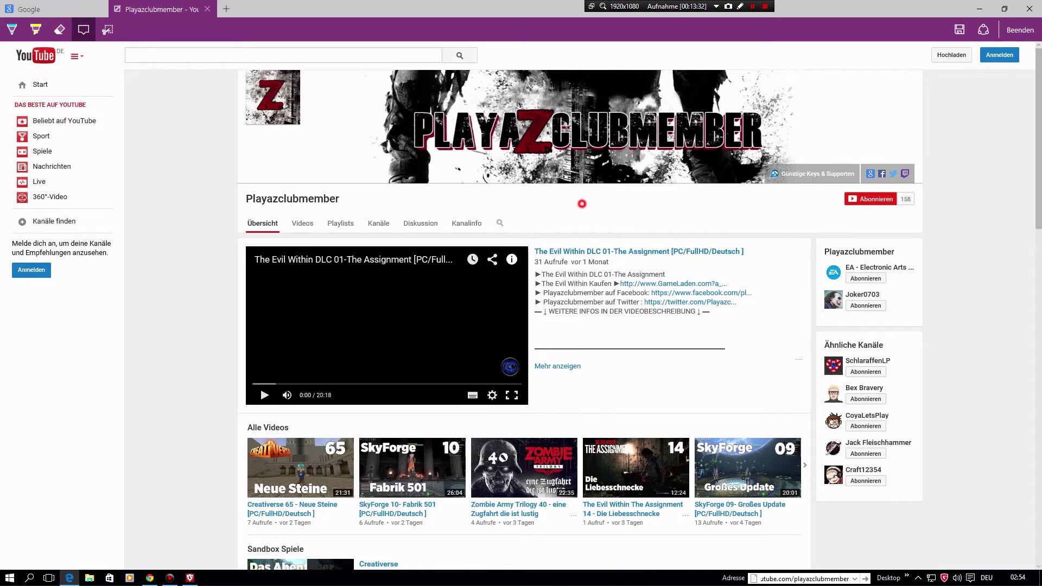
left_click(702, 290)
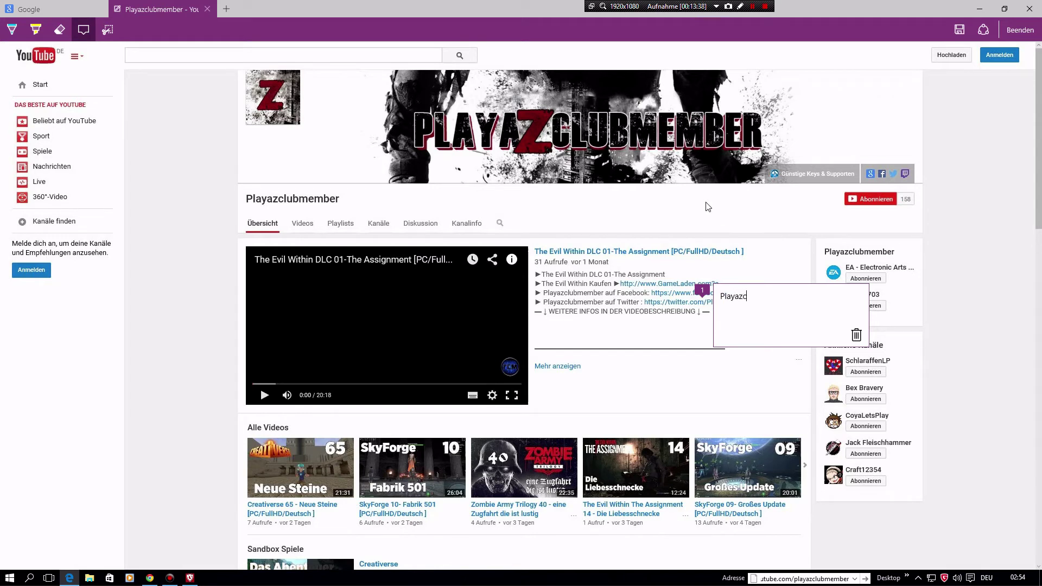
type("Playazclubmember Let´s Play")
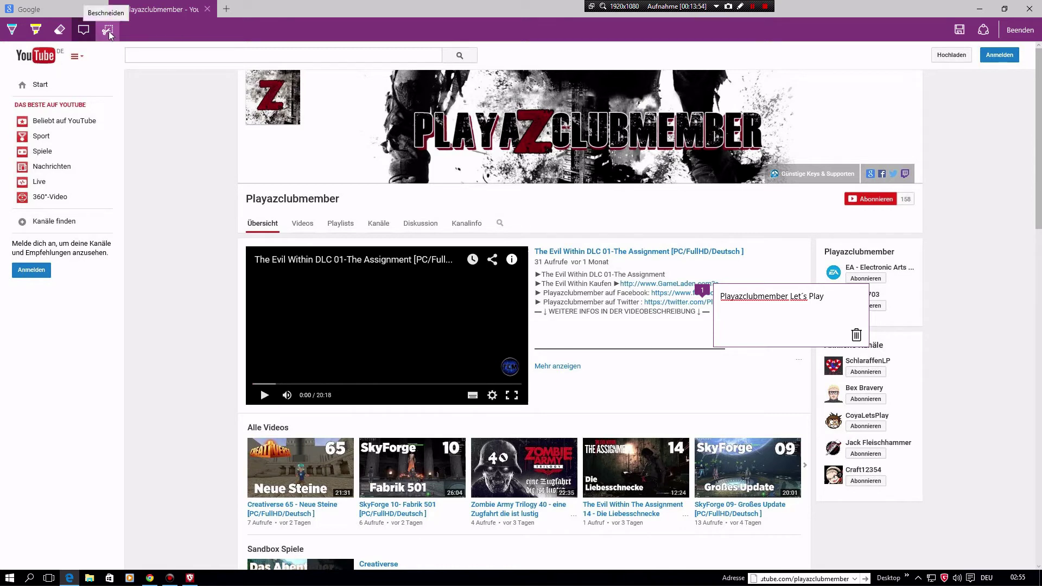
left_click(36, 34)
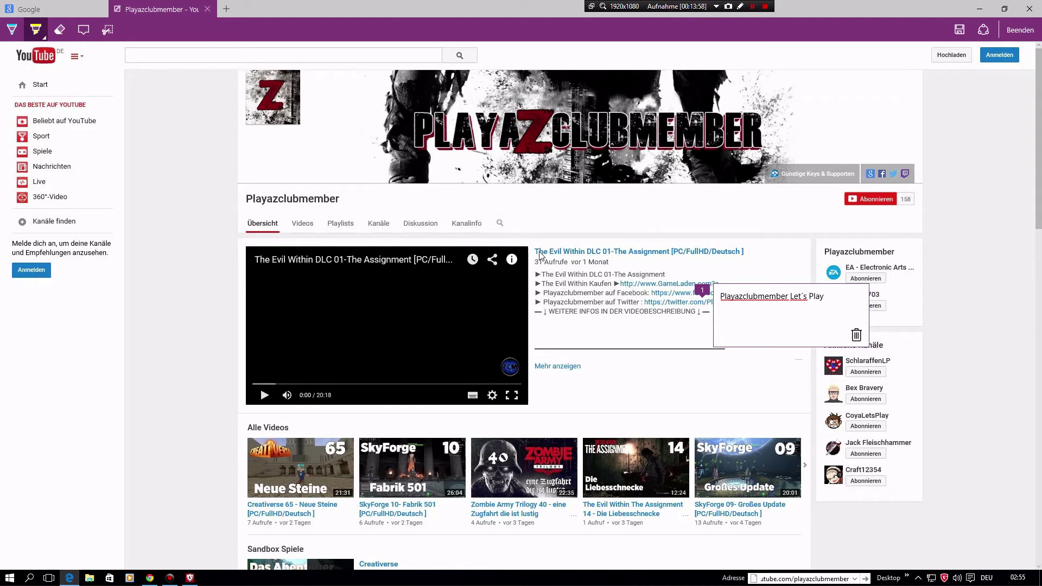
left_click_drag(537, 253, 744, 256)
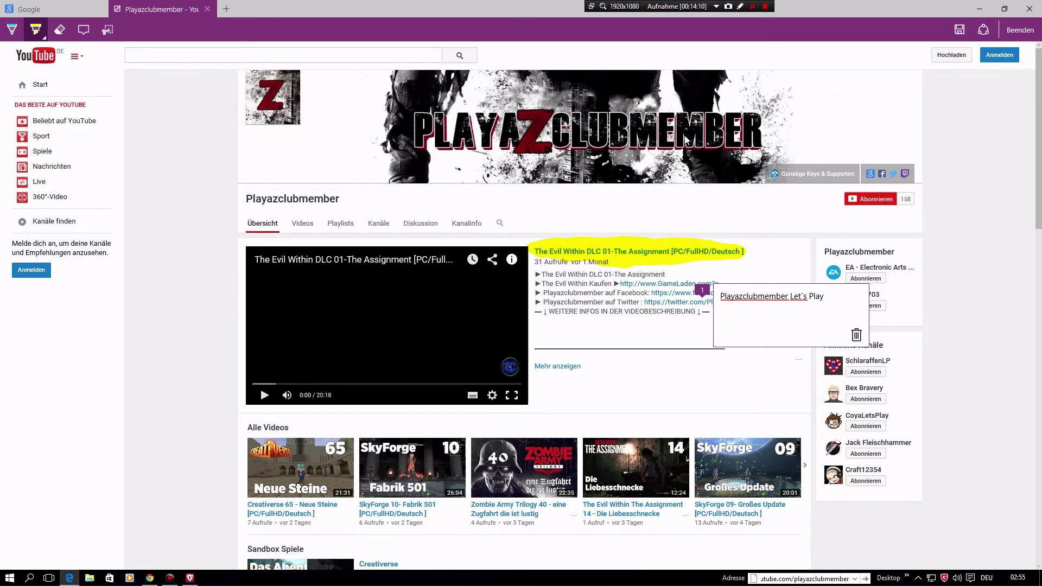
Send the annotated page to OneNote and open the sent note.
left_click(960, 28)
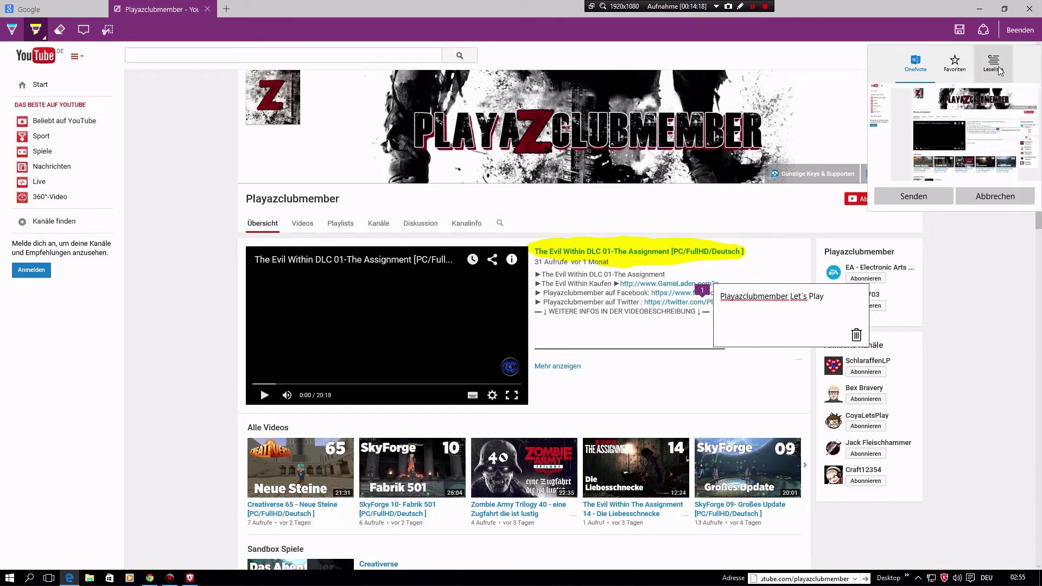
left_click(923, 191)
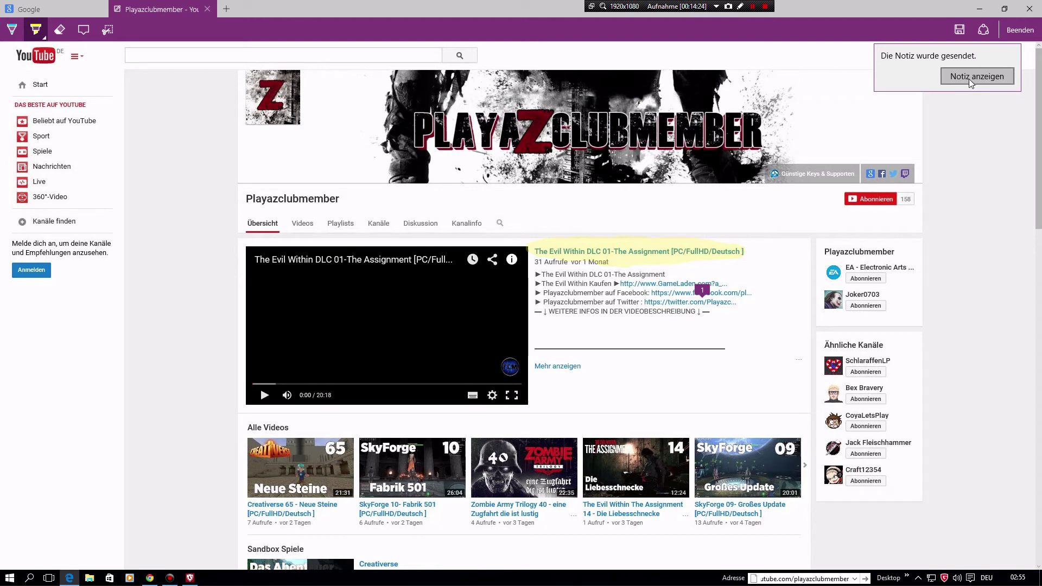
left_click(964, 82)
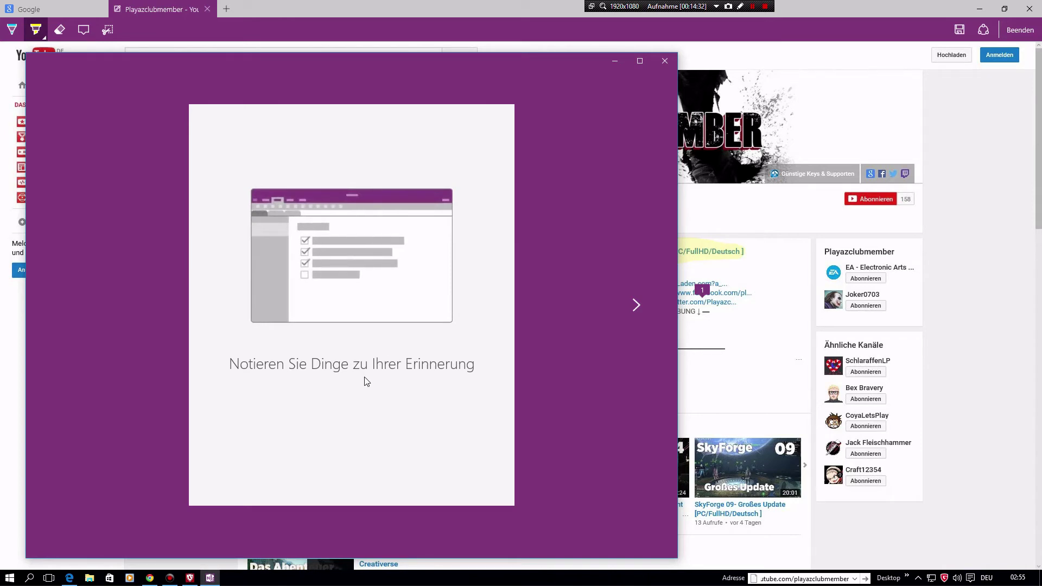
Page through the OneNote introduction to the sign-in account choice, and close OneNote without signing in.
left_click(370, 418)
left_click(370, 178)
left_click(636, 303)
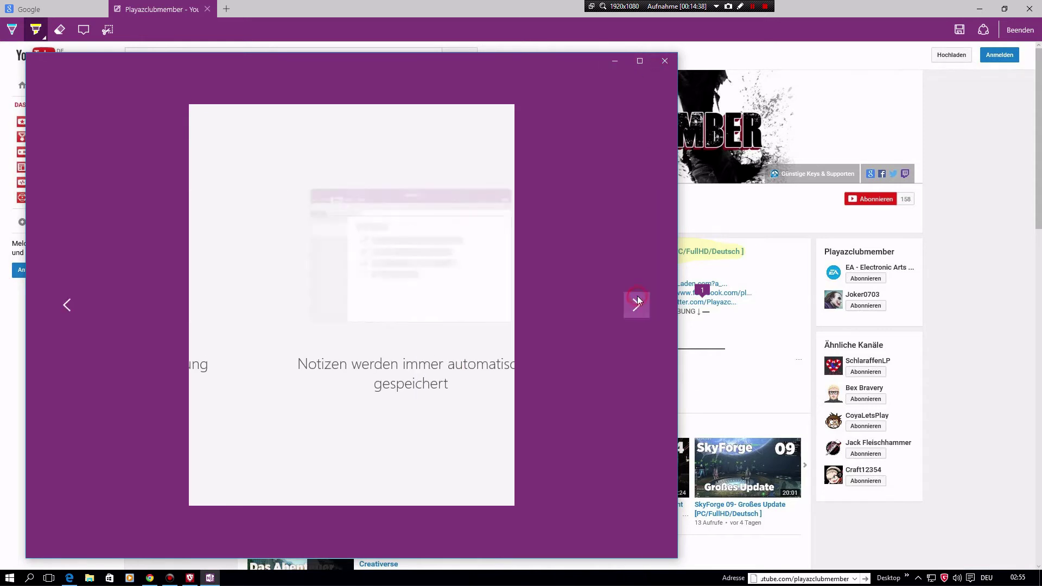
left_click(616, 321)
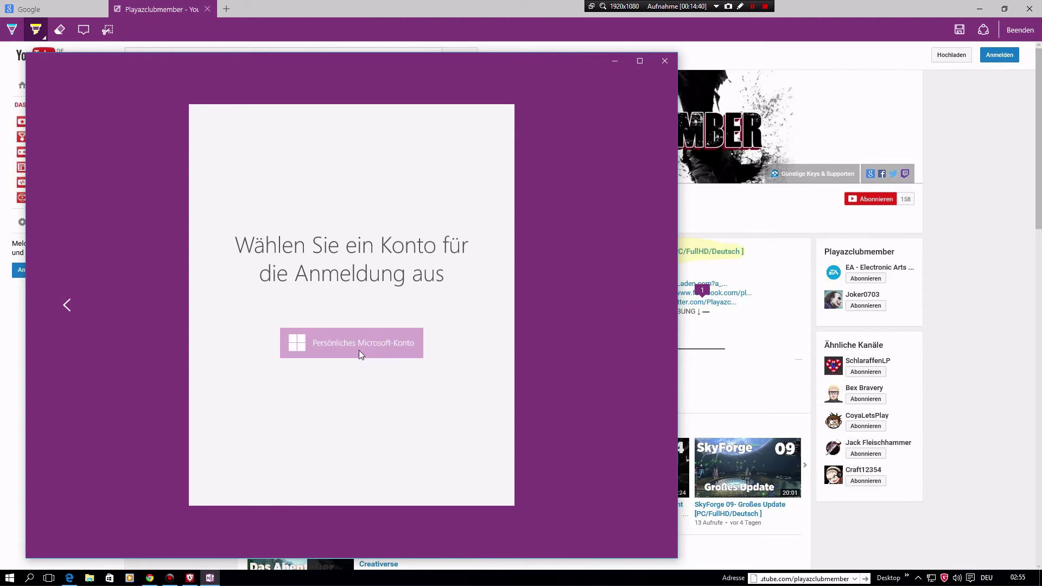
left_click(665, 62)
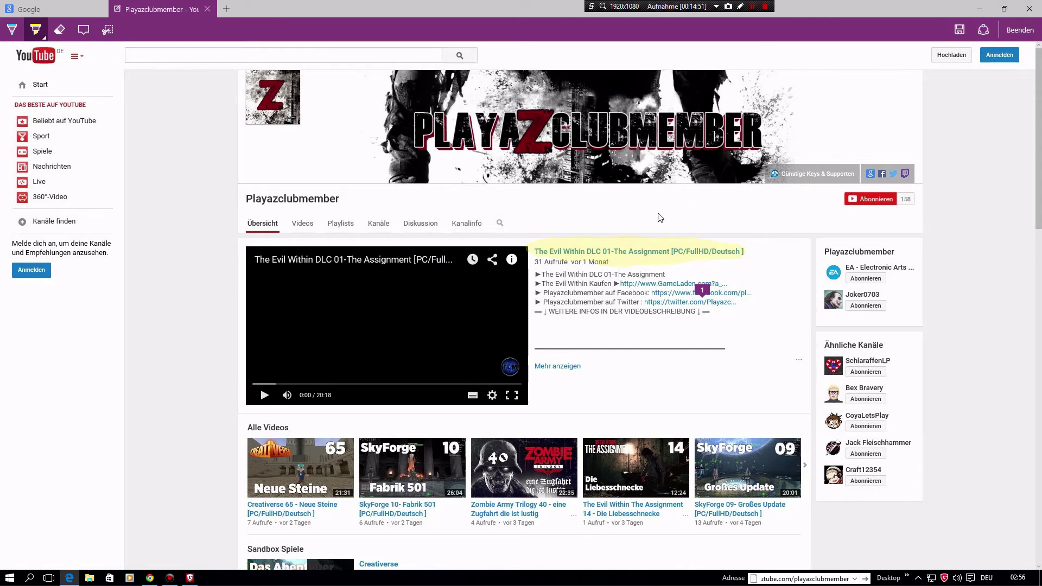
Save the annotated YouTube page under Favoriten with the suggested web note name, and exit web note mode.
left_click(703, 286)
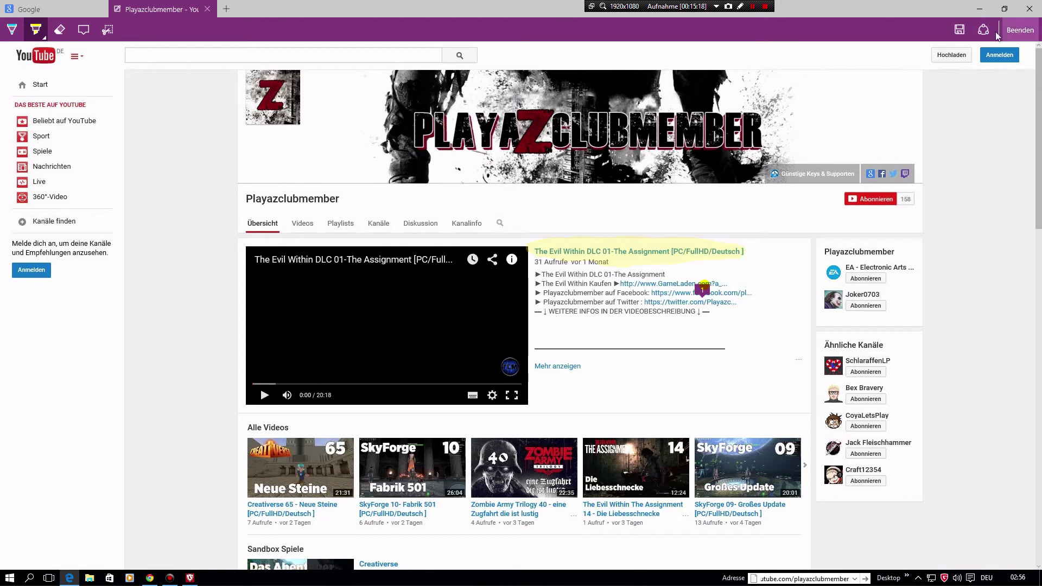
left_click(958, 31)
left_click(955, 63)
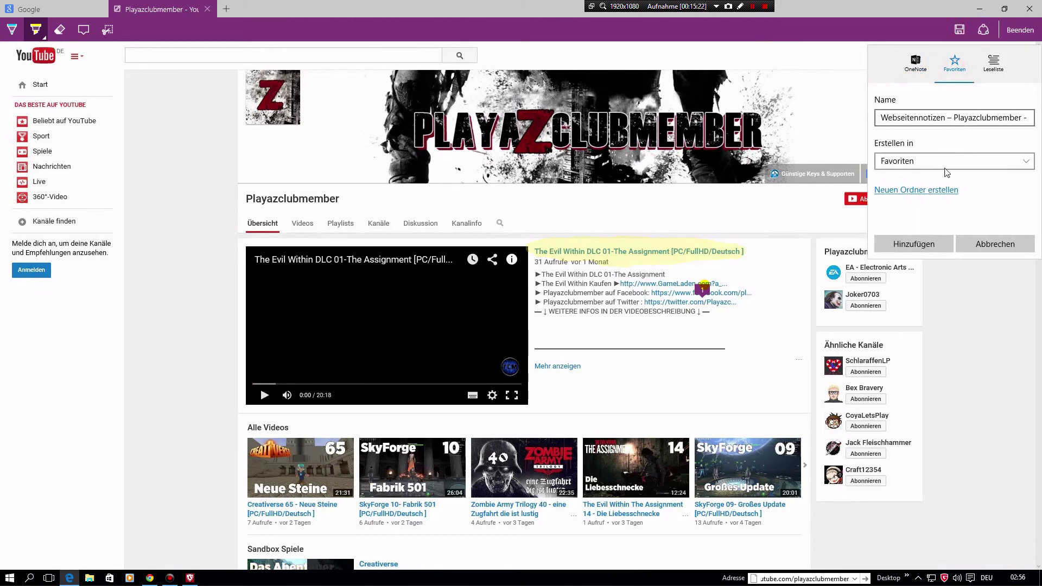
left_click(927, 246)
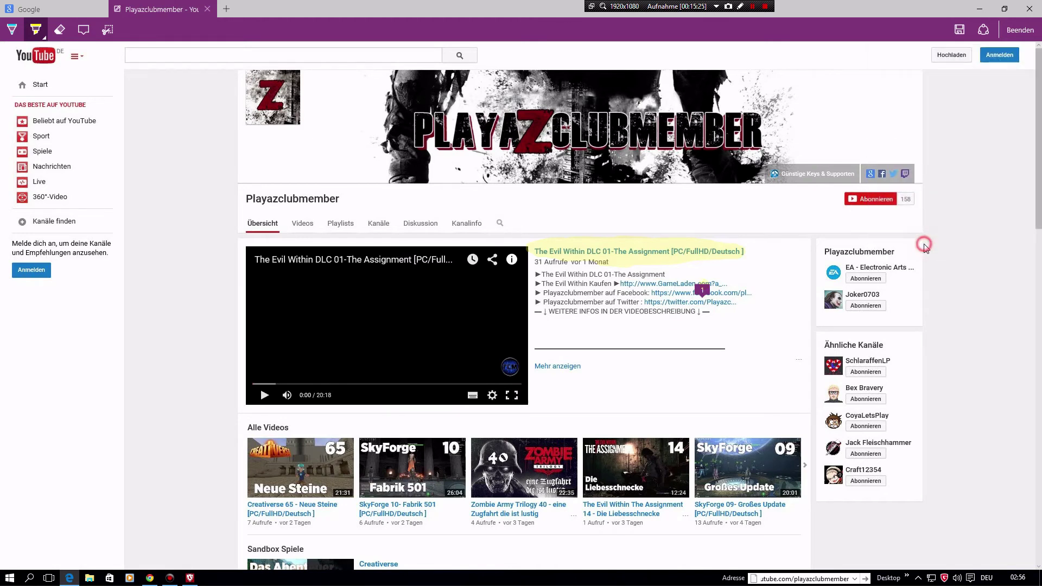
left_click(1014, 30)
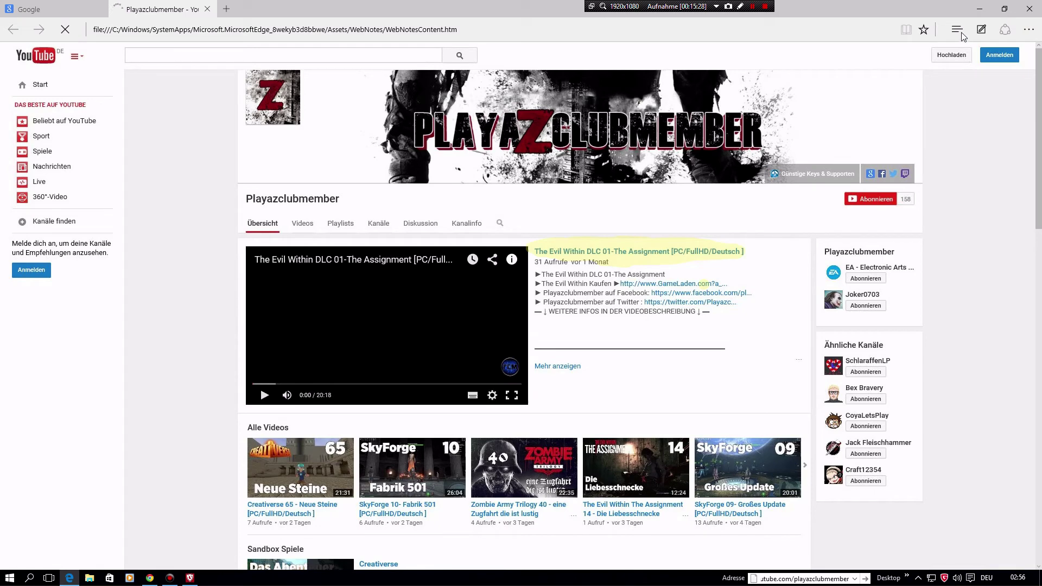
Dismiss the reading list entry form for the channel page and pause the Evil Within video.
left_click(925, 30)
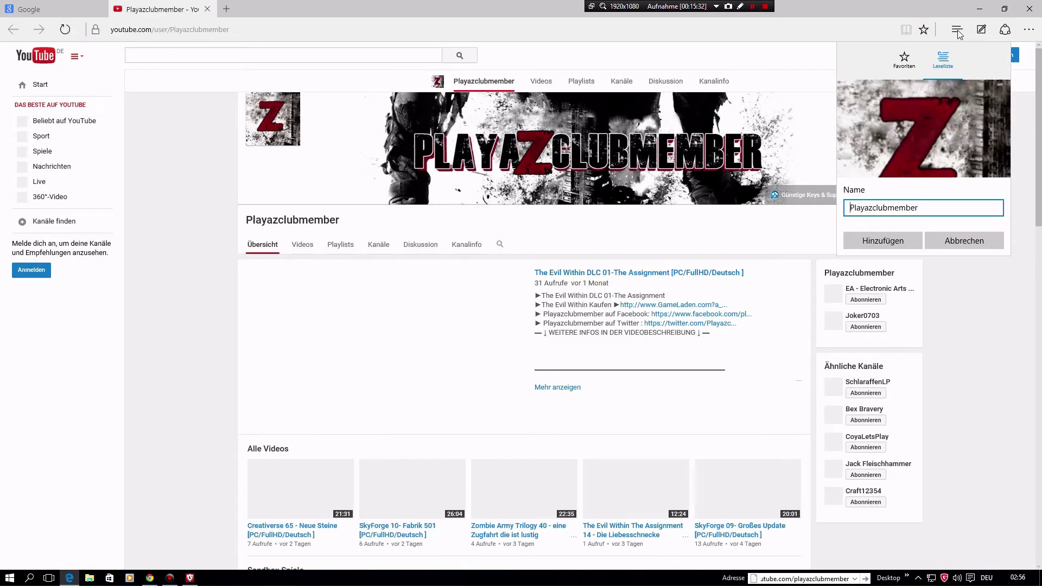
left_click(960, 34)
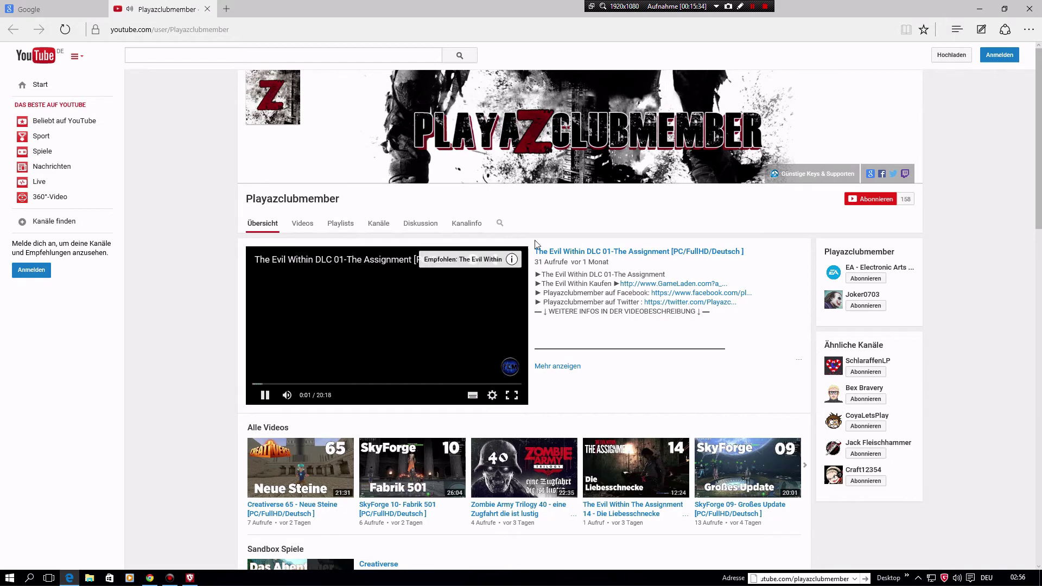
left_click(276, 394)
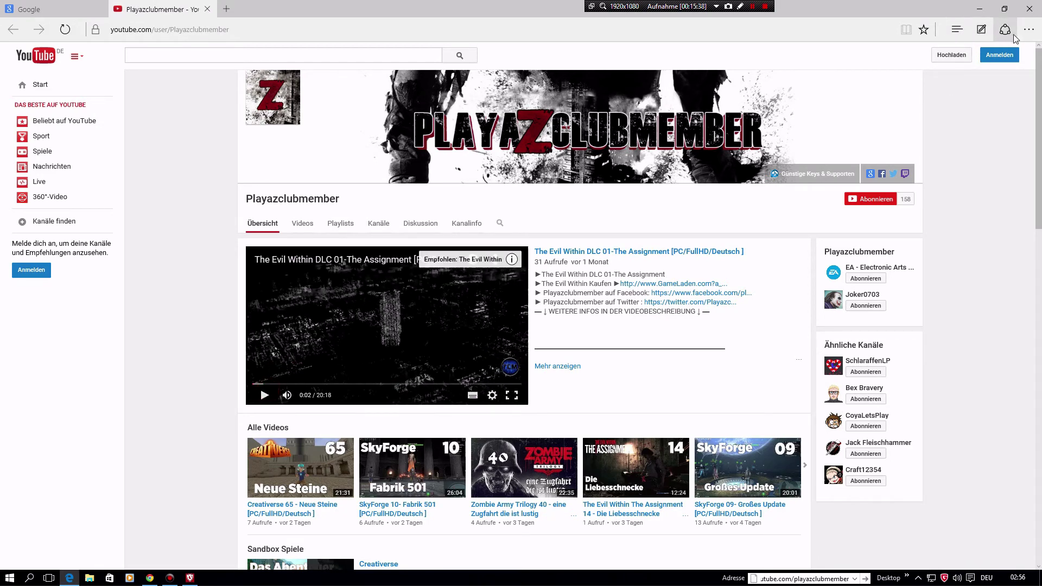
Open the saved "Webseitennotizen – Playazclubmember - YouTube" entry from the favorites and display its text note.
left_click(1030, 29)
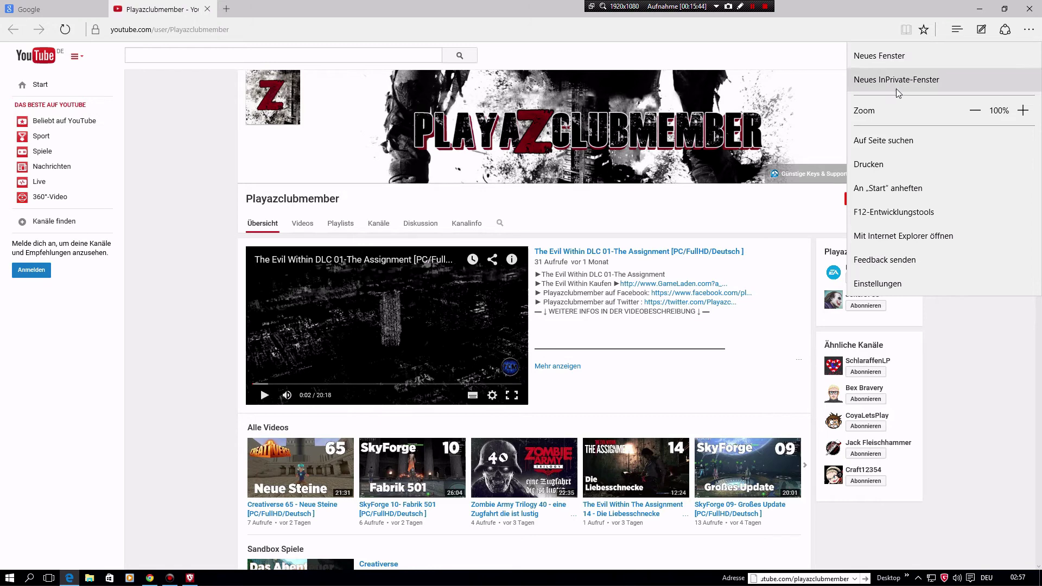
left_click(958, 30)
left_click(958, 31)
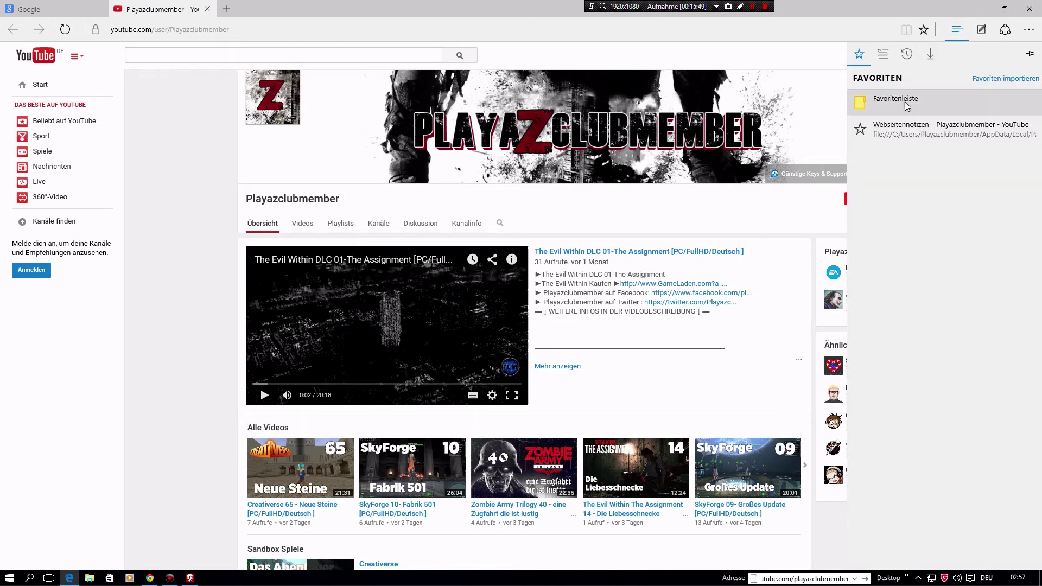
left_click(914, 138)
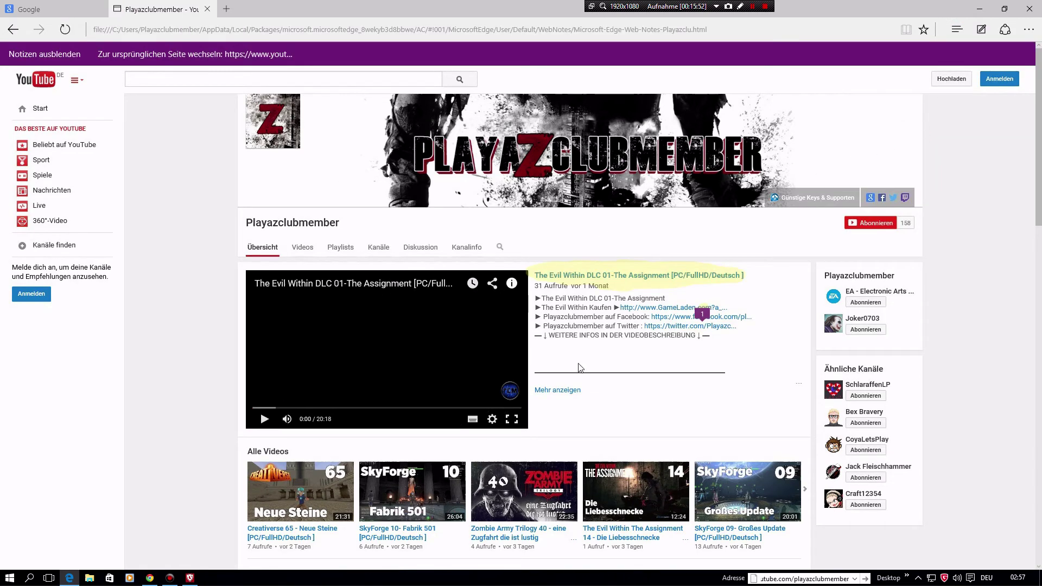
left_click(701, 314)
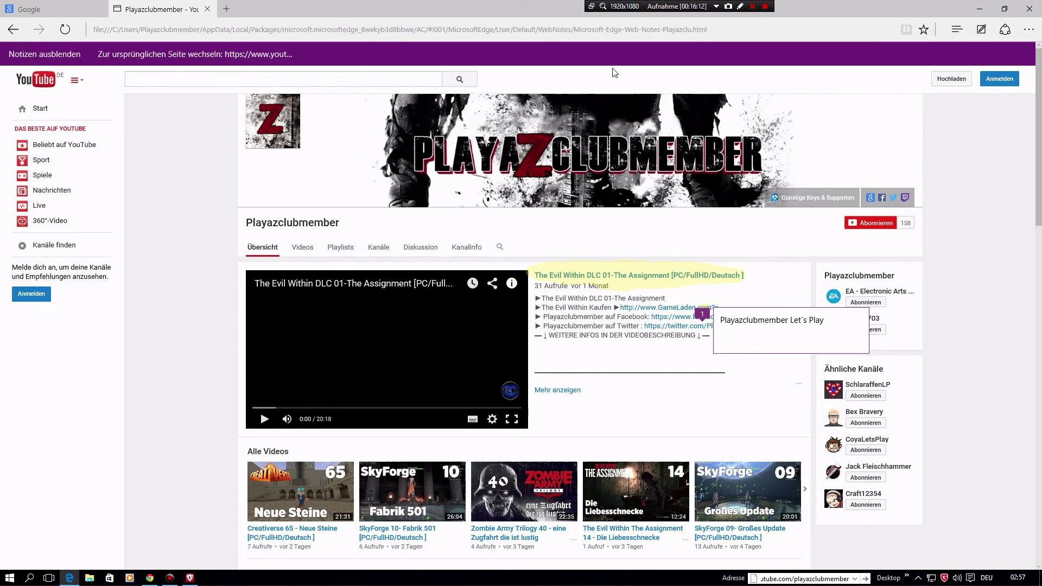
Restore the Edge window to its smaller size and move it to the middle of the desktop.
left_click(1005, 12)
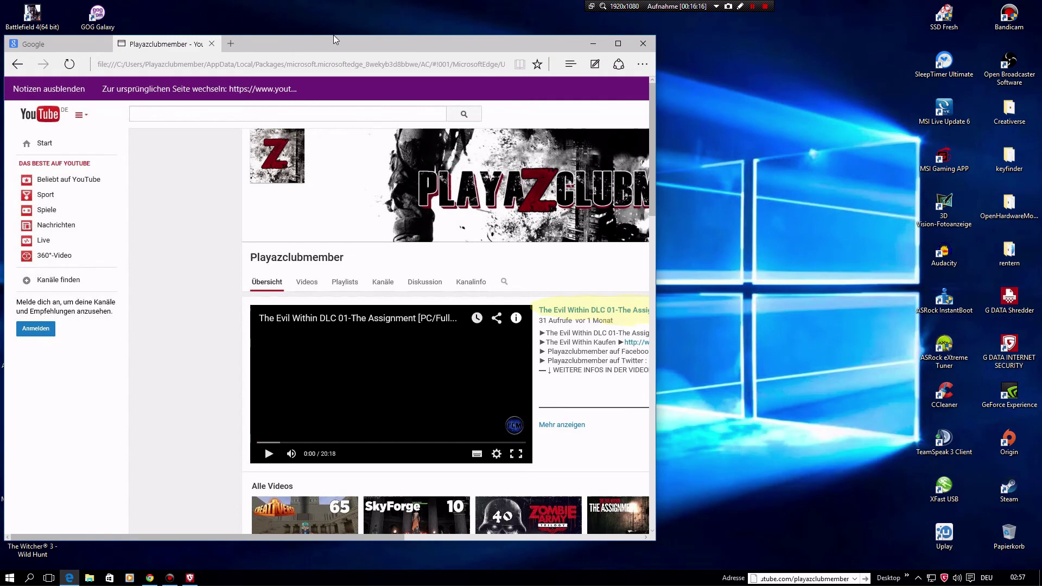
left_click_drag(327, 45, 533, 25)
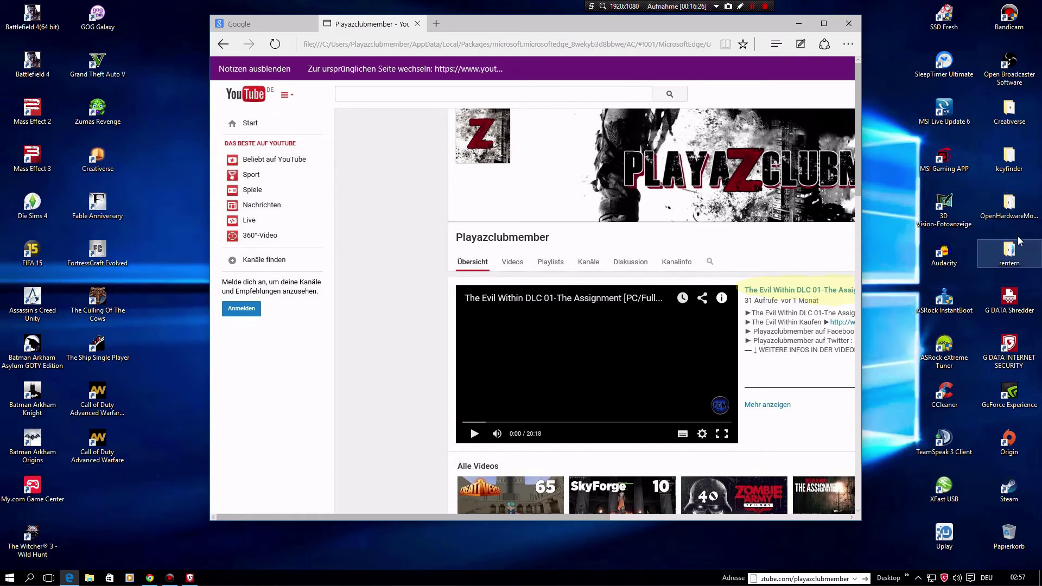
Open the screenshot image from the Creativerse folder's 2015-07-24_13-48-50 subfolder in Fotos, and close the folder window.
double_click(1016, 122)
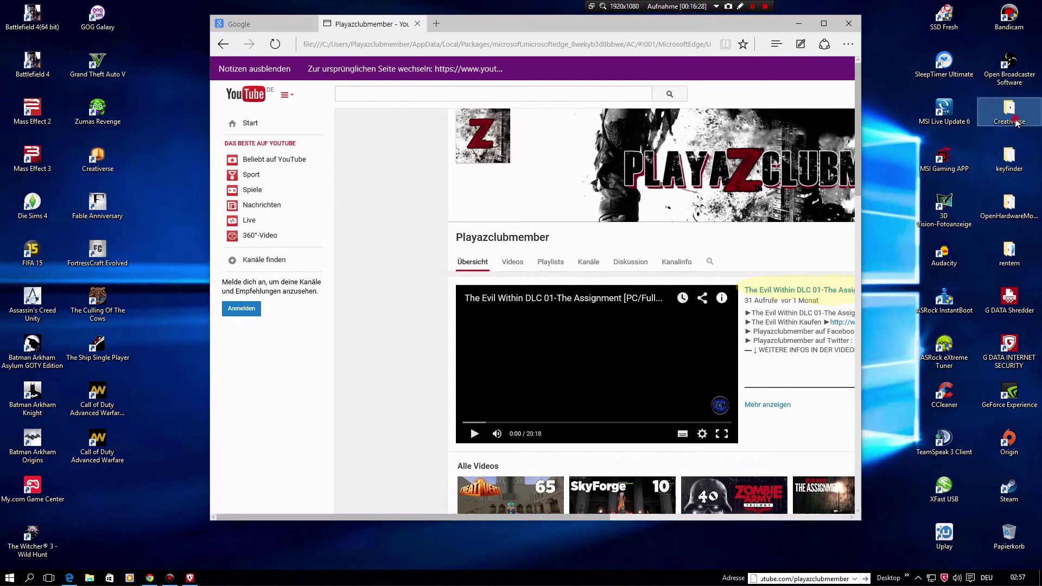
double_click(581, 308)
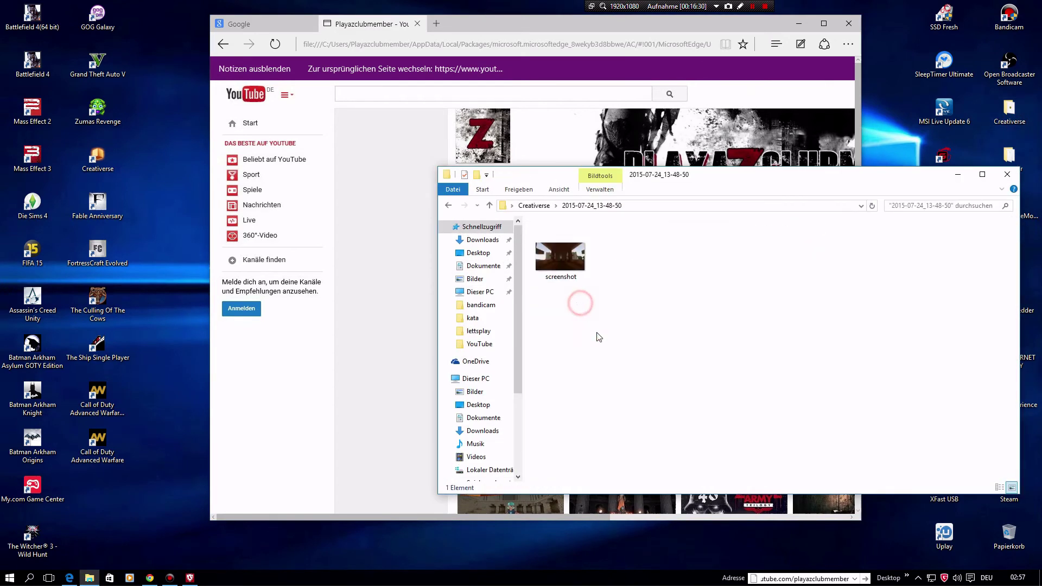
left_click(564, 266)
right_click(564, 240)
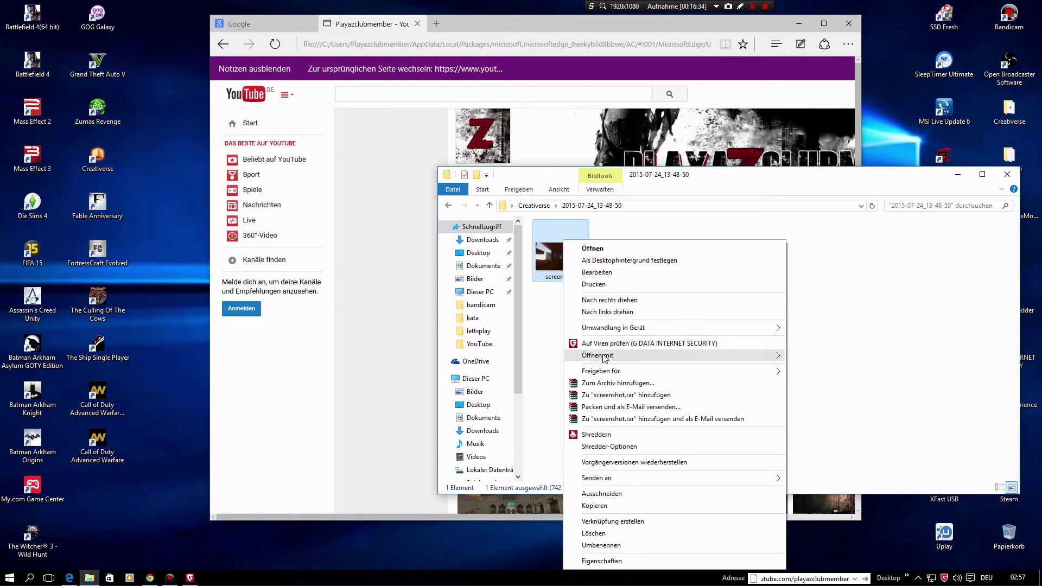
mouse_move(620, 356)
left_click(810, 355)
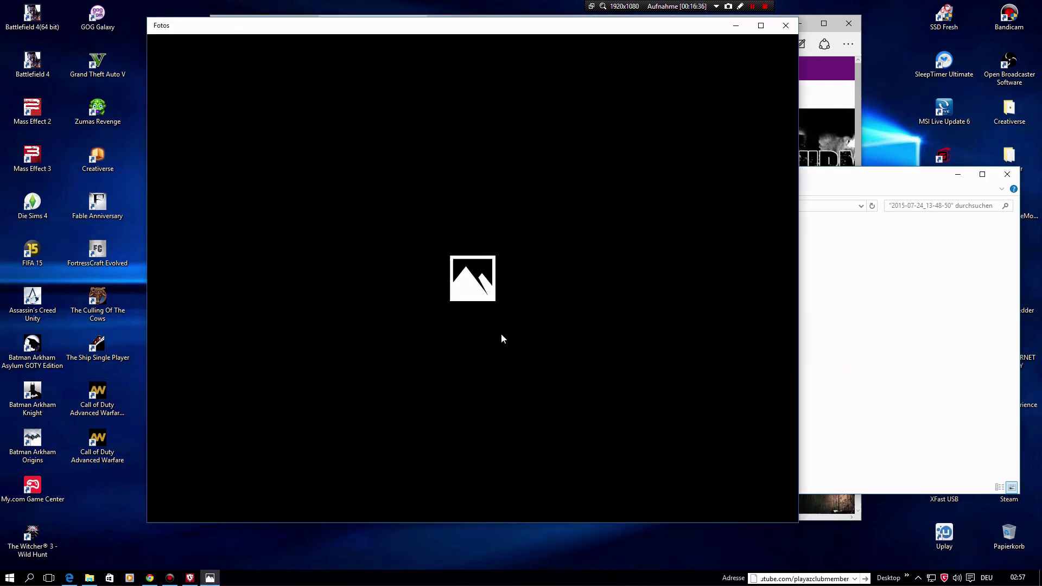
left_click(1004, 178)
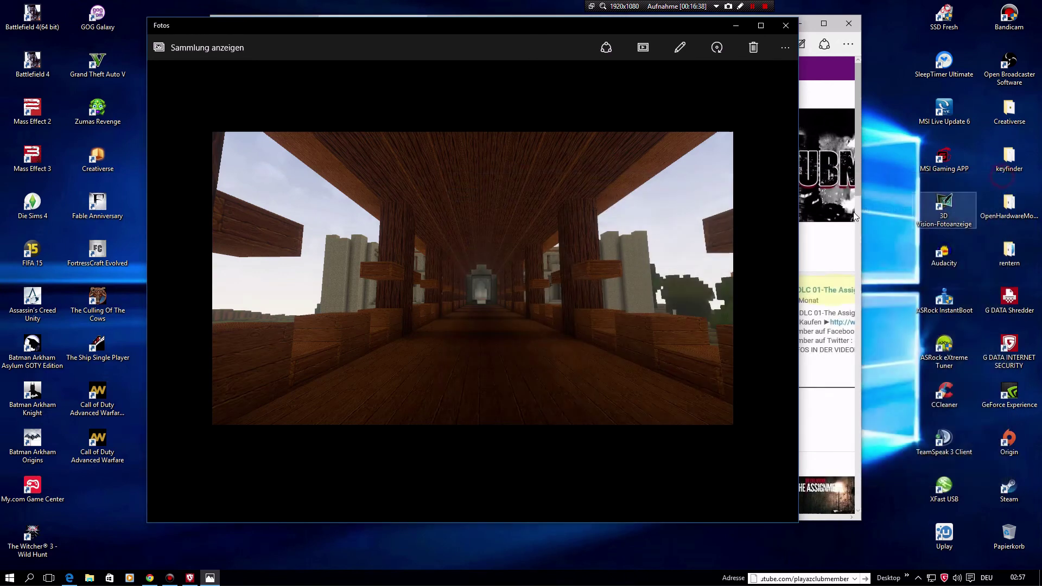
Open the bandicam folder inside Youtube > spiele viedos on drive D:, and move its window toward the desktop's upper left.
left_click(10, 578)
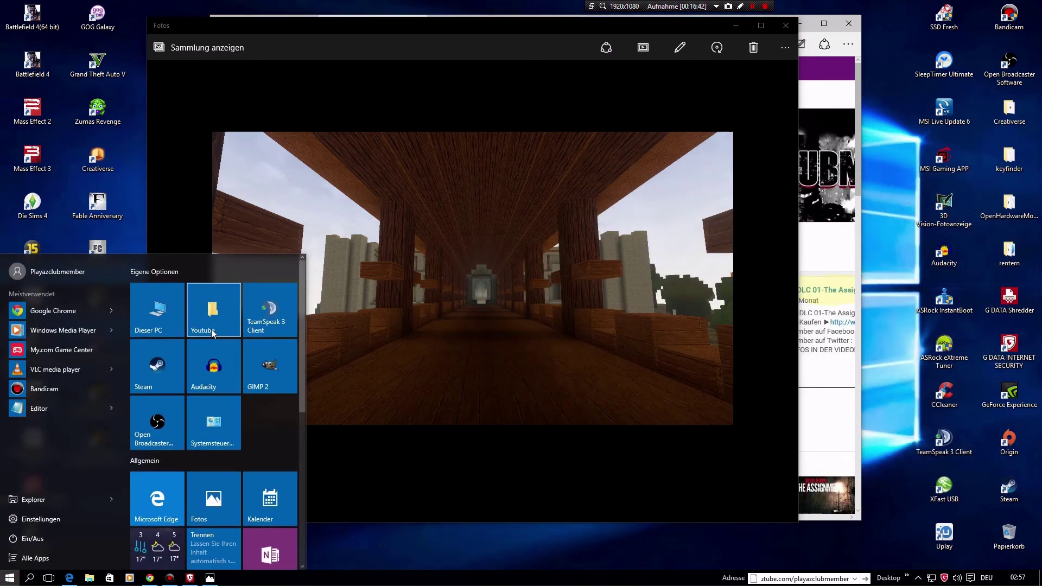
left_click(218, 325)
left_click(89, 579)
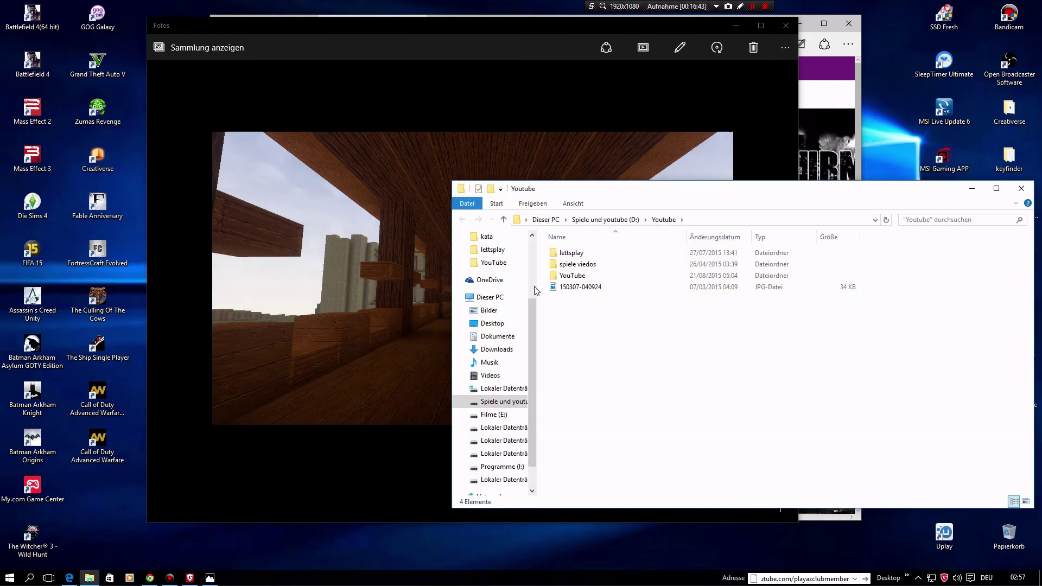
double_click(587, 277)
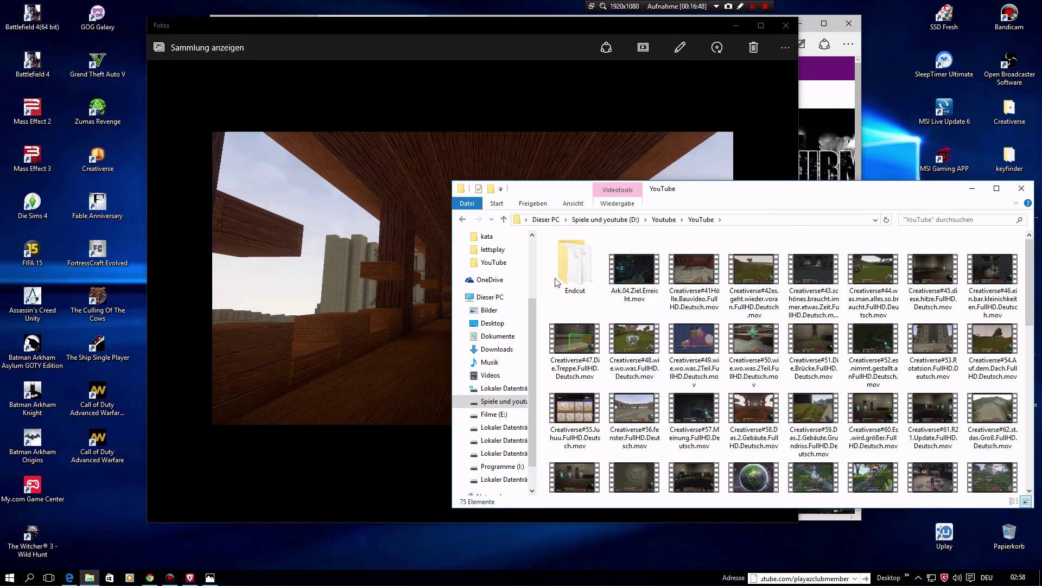
left_click(463, 219)
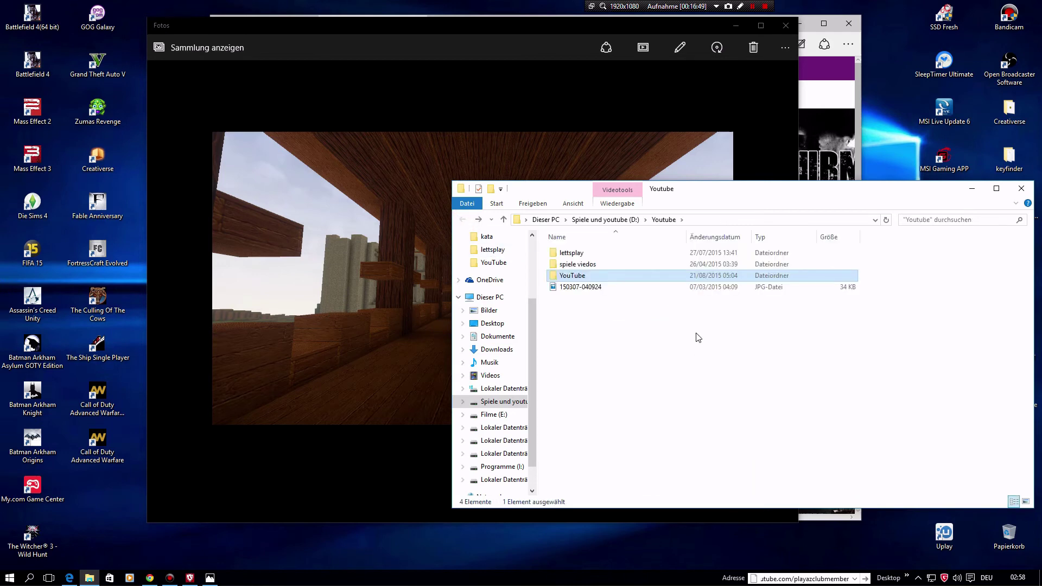
double_click(578, 264)
double_click(576, 266)
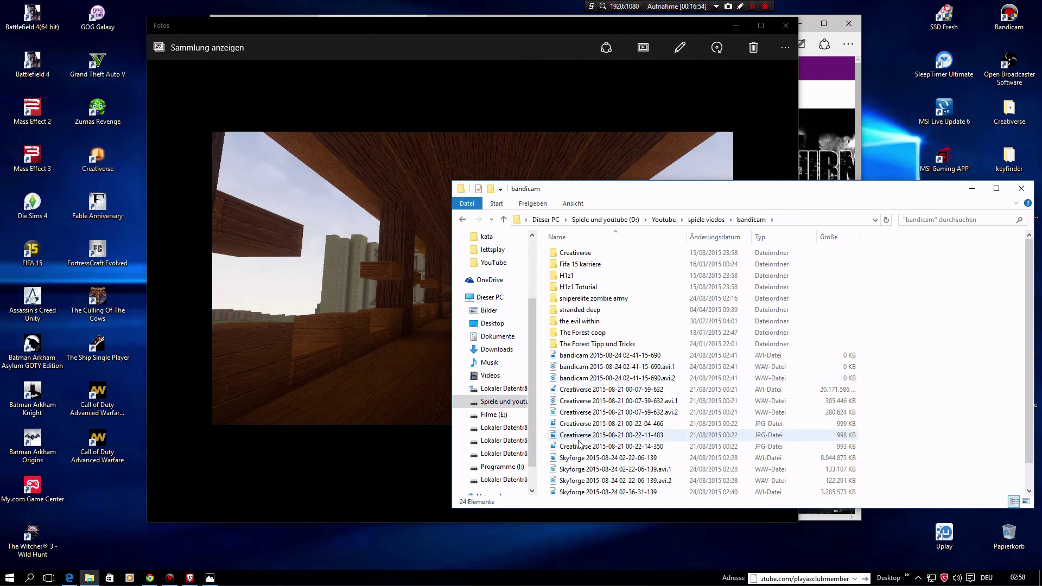
left_click(596, 390)
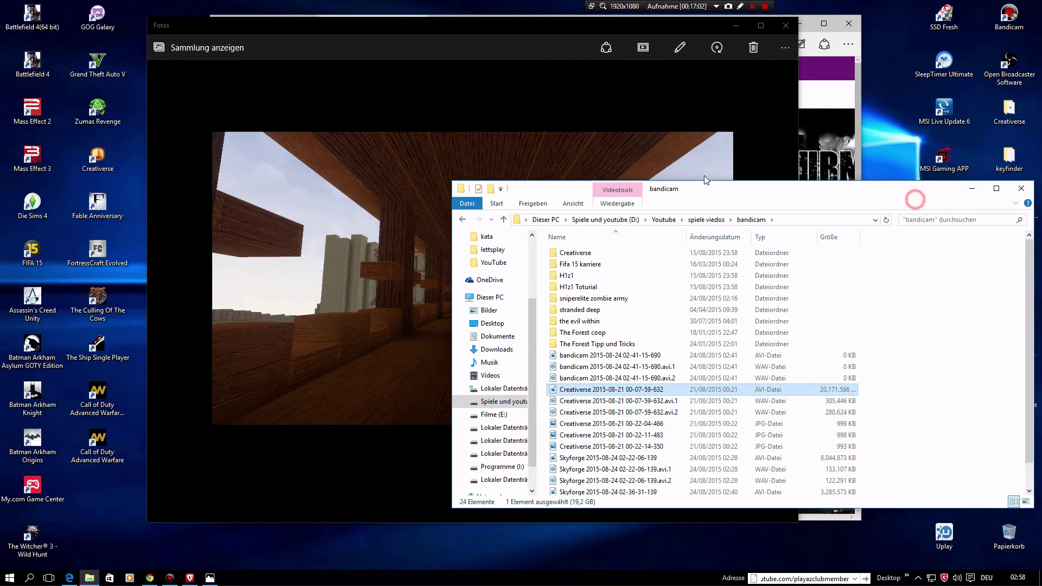
left_click(844, 205)
left_click_drag(757, 198, 405, 117)
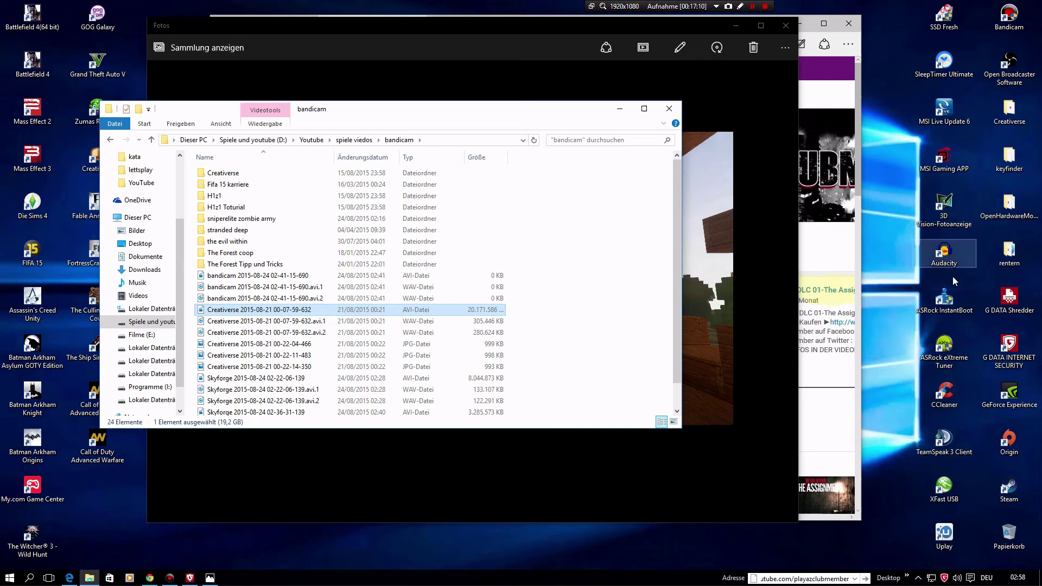
Launch Audacity, dismiss its welcome dialog, and snap its window to the upper-left quarter of the screen.
double_click(945, 253)
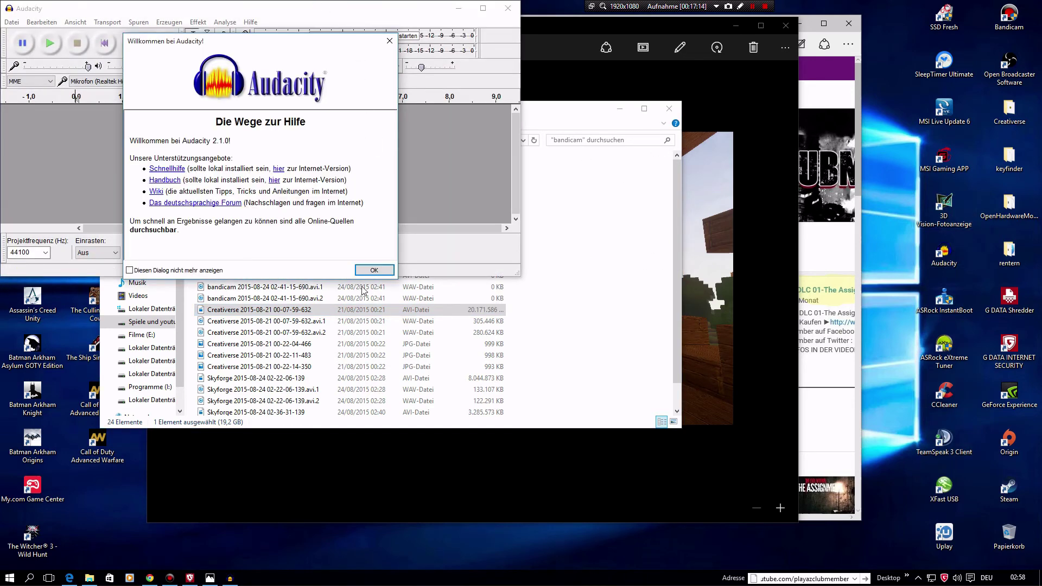
left_click(374, 270)
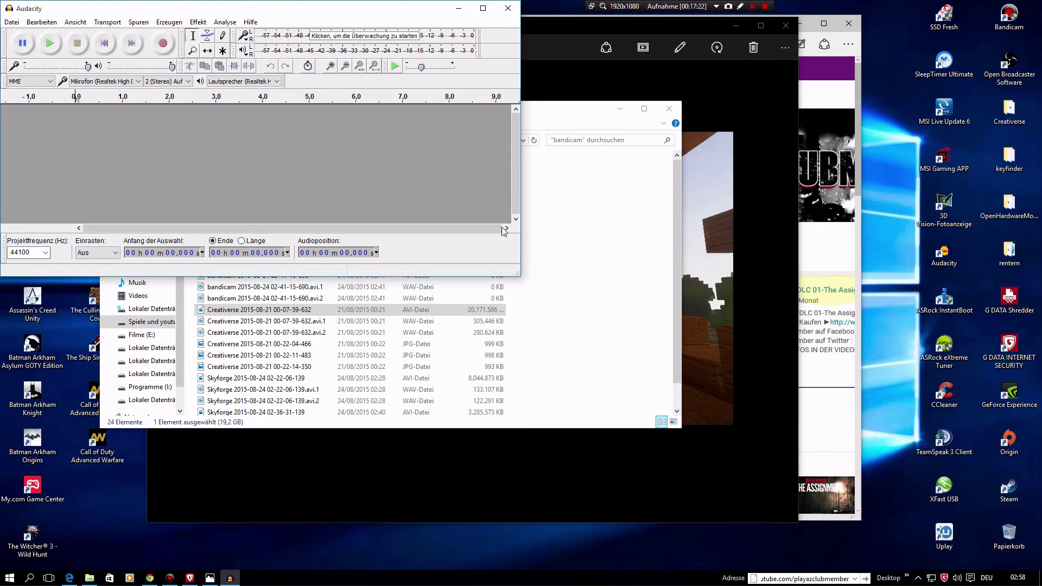
left_click_drag(356, 16, 2, 10)
Snap the bandicam folder window to the lower-left quarter of the screen and fill the right half with Fotos.
left_click(586, 133)
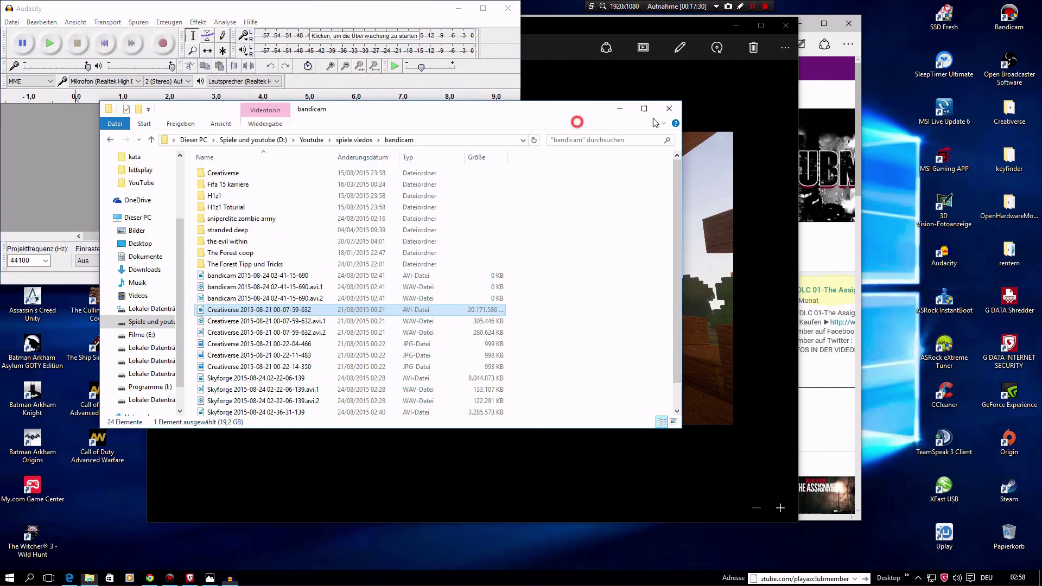
left_click_drag(567, 122, 1, 581)
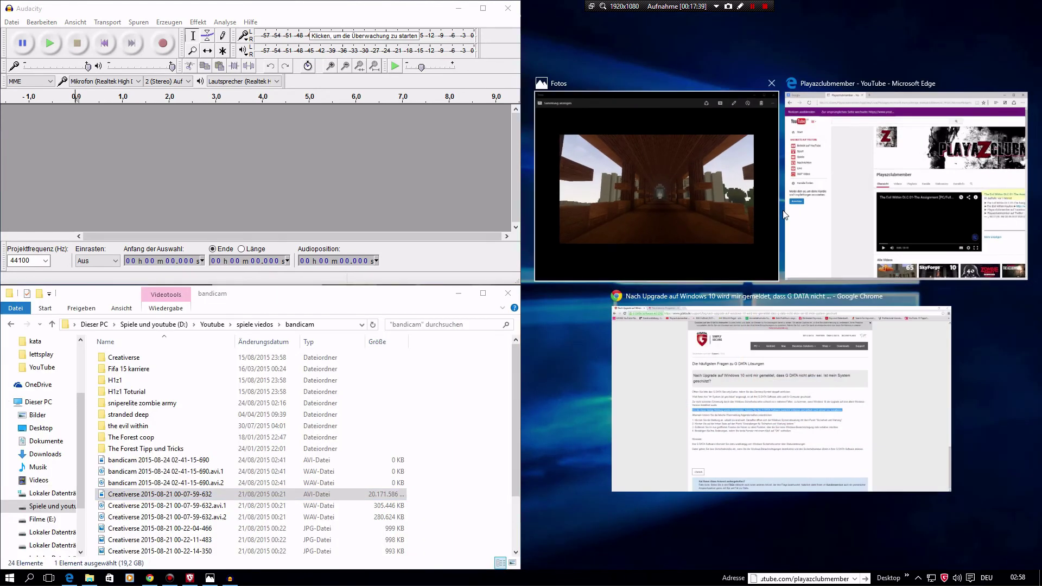
left_click(684, 222)
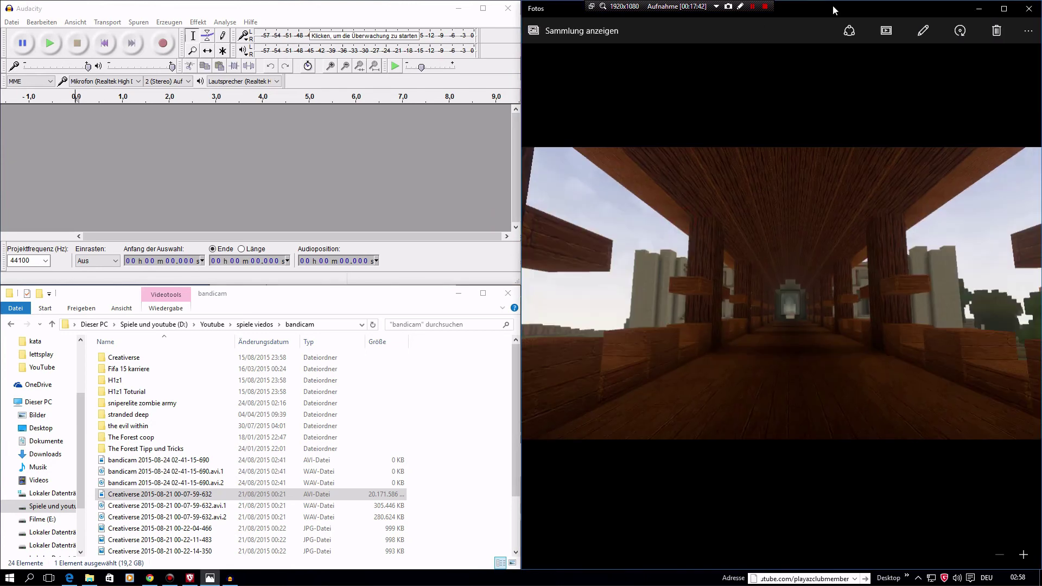
Snap Fotos to the upper-right quarter of the screen and fill the lower-right quarter with the Edge window.
left_click_drag(857, 16, 1040, 2)
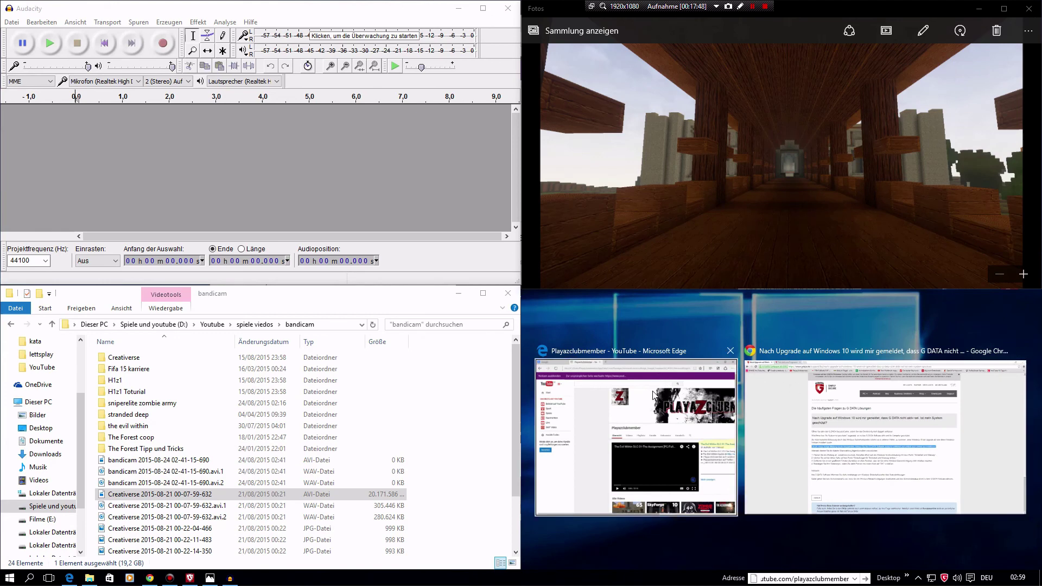
left_click(672, 360)
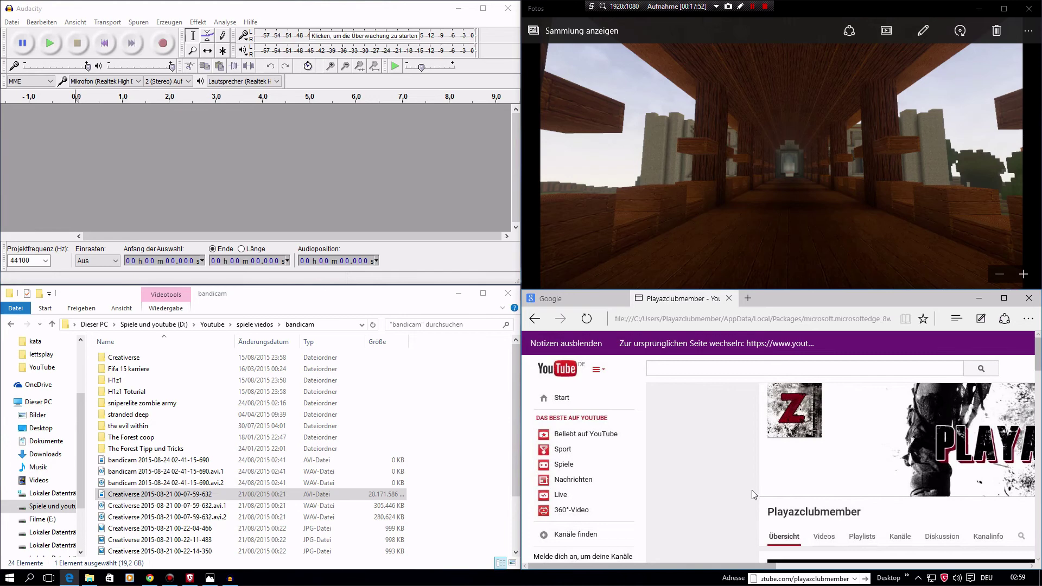
Look through the file list in the bandicam folder and the annotated YouTube channel page in their snapped windows.
scroll(509, 438, "down", 2)
scroll(497, 443, "up", 2)
scroll(493, 434, "down", 2)
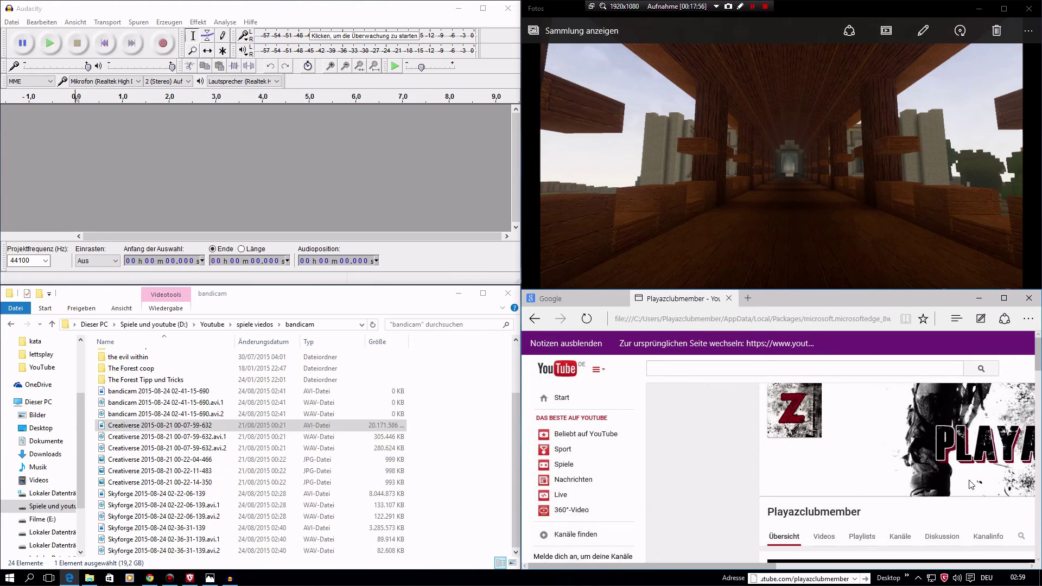
scroll(996, 469, "down", 6)
scroll(995, 469, "up", 3)
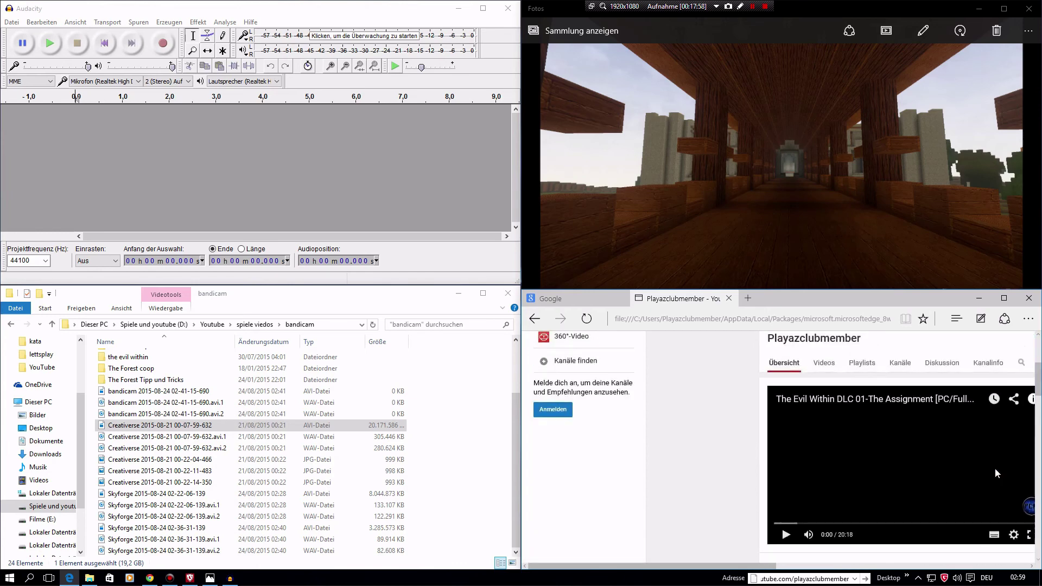
scroll(715, 443, "down", 3)
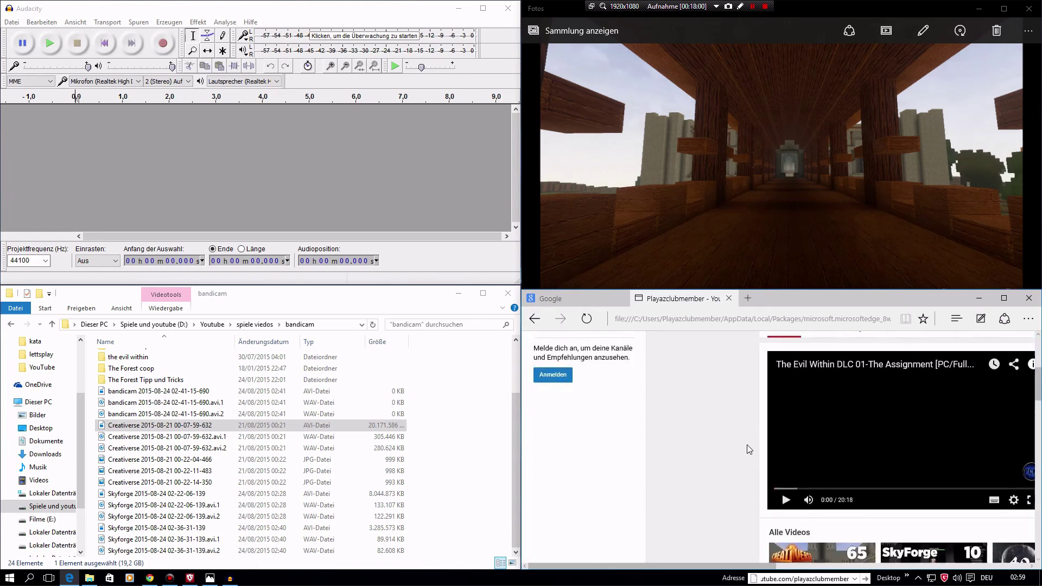
scroll(748, 451, "up", 3)
scroll(748, 448, "up", 4)
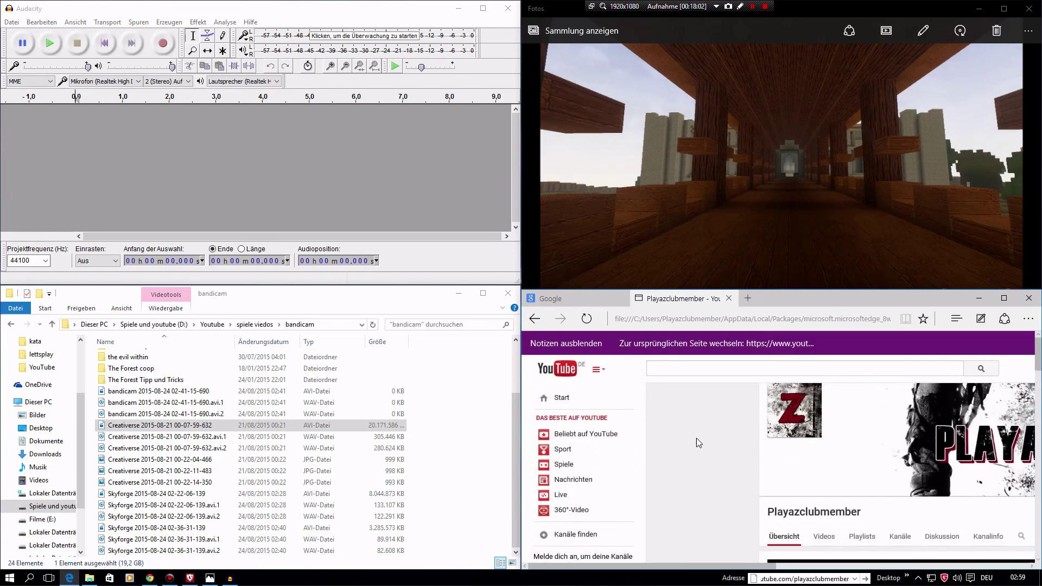
Switch Edge from the saved web note to the original YouTube channel page and pause the channel video.
left_click(666, 370)
left_click(693, 353)
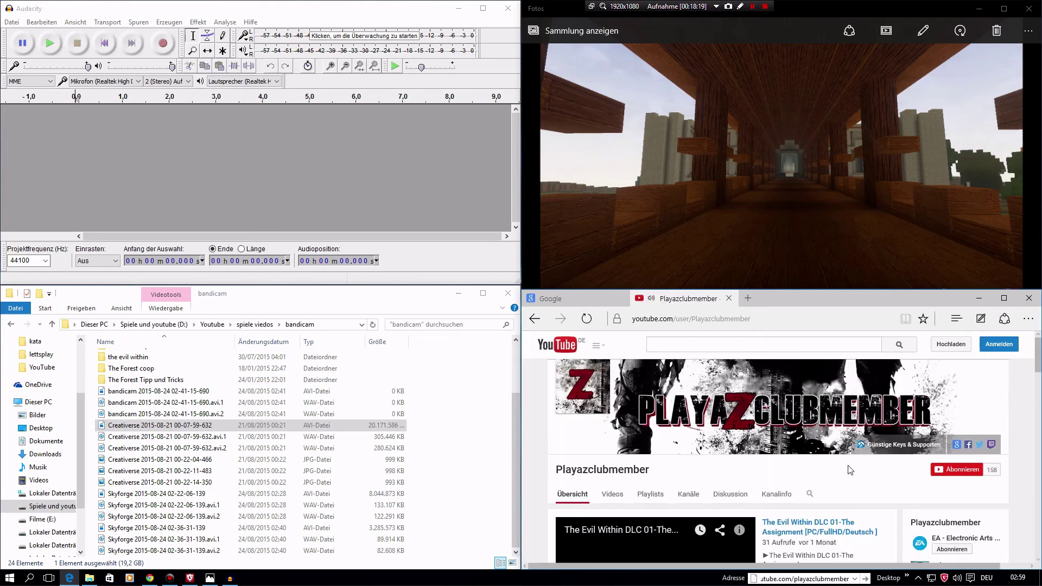
scroll(760, 435, "down", 3)
left_click(573, 493)
scroll(679, 434, "up", 3)
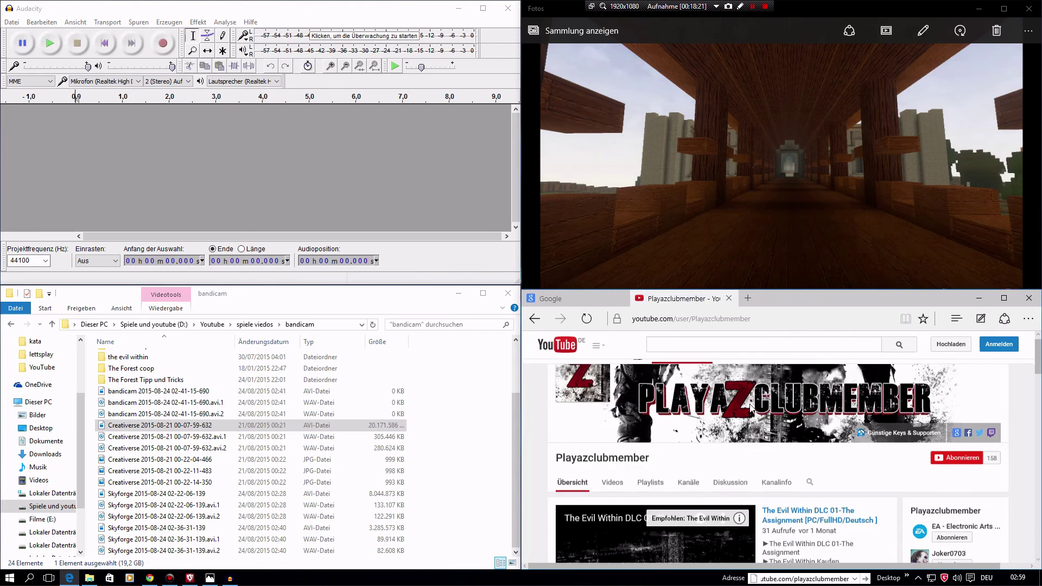
Search YouTube for "tutorial audiacity".
left_click(673, 344)
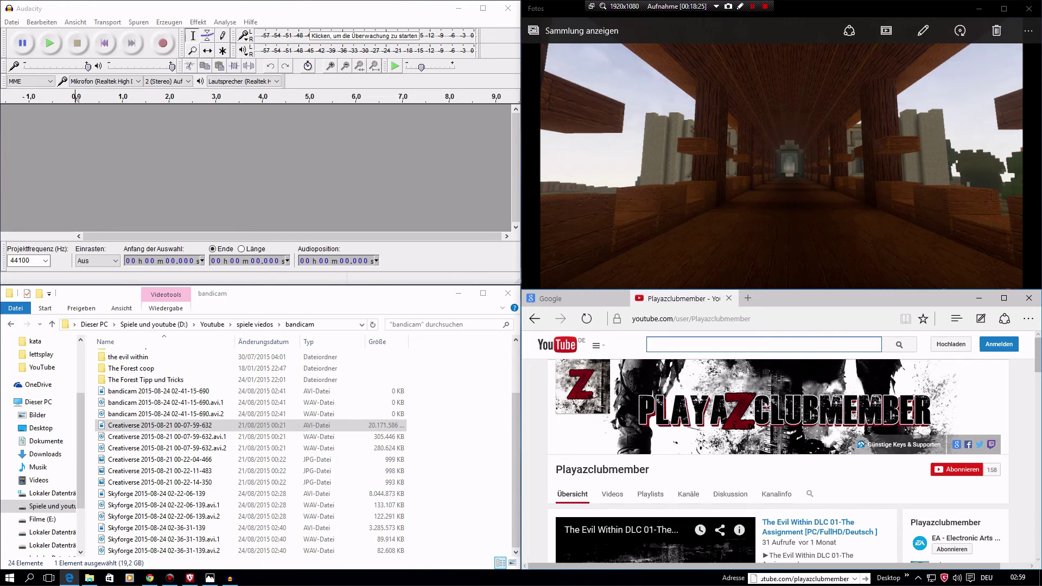
type("tut")
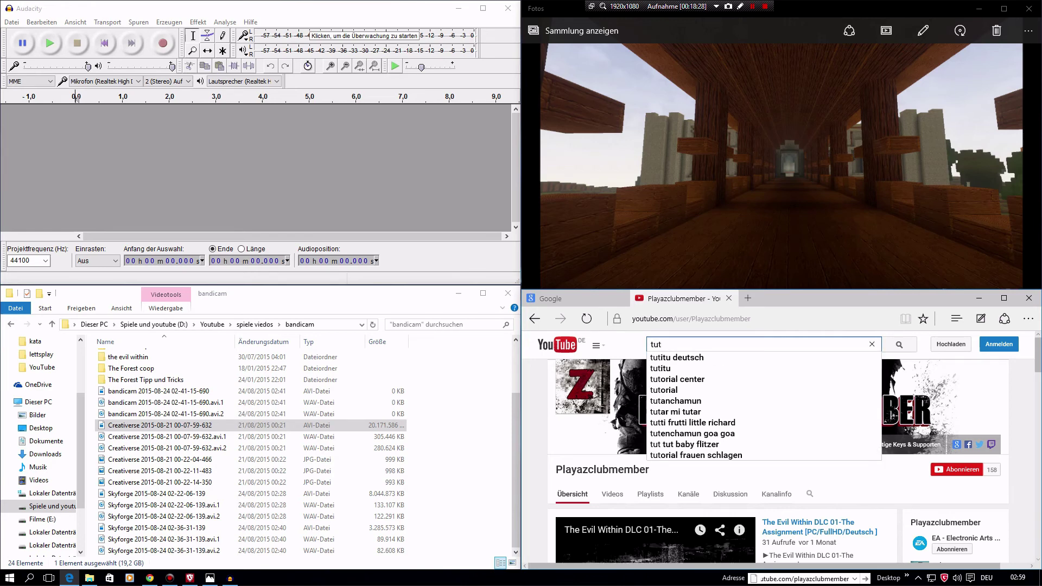
type("orial ")
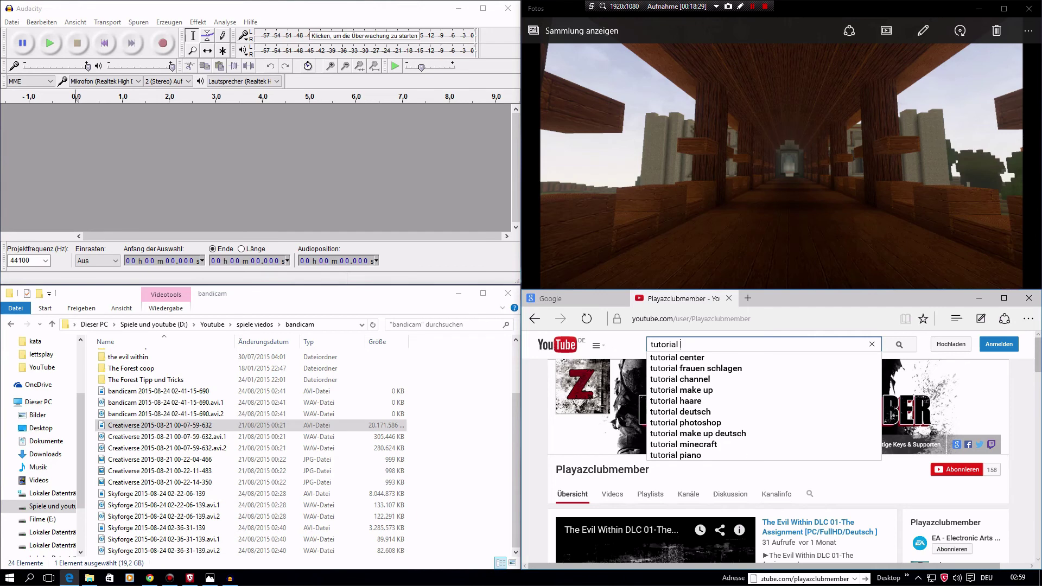
type("aud")
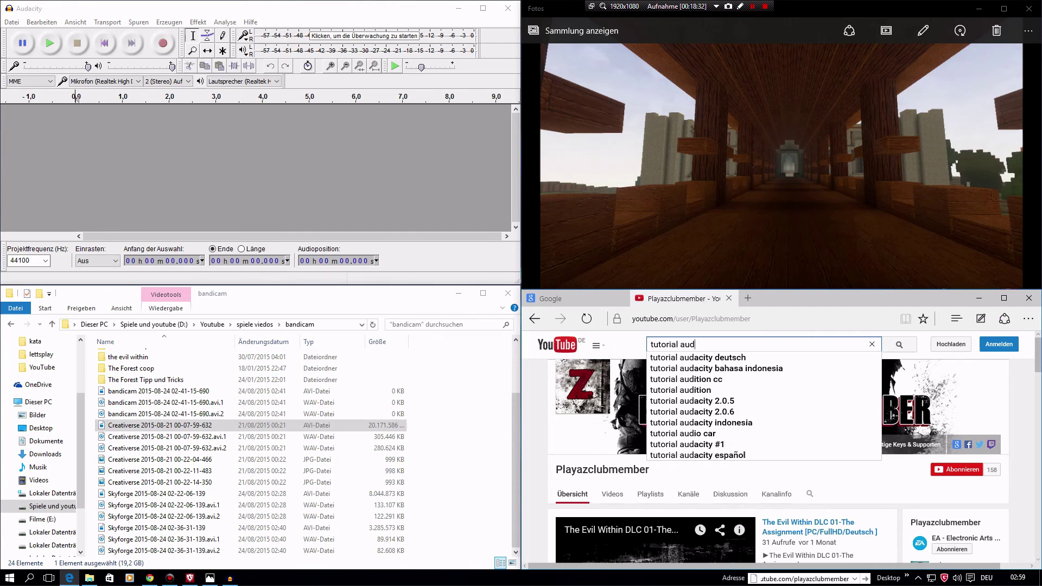
type("iacity")
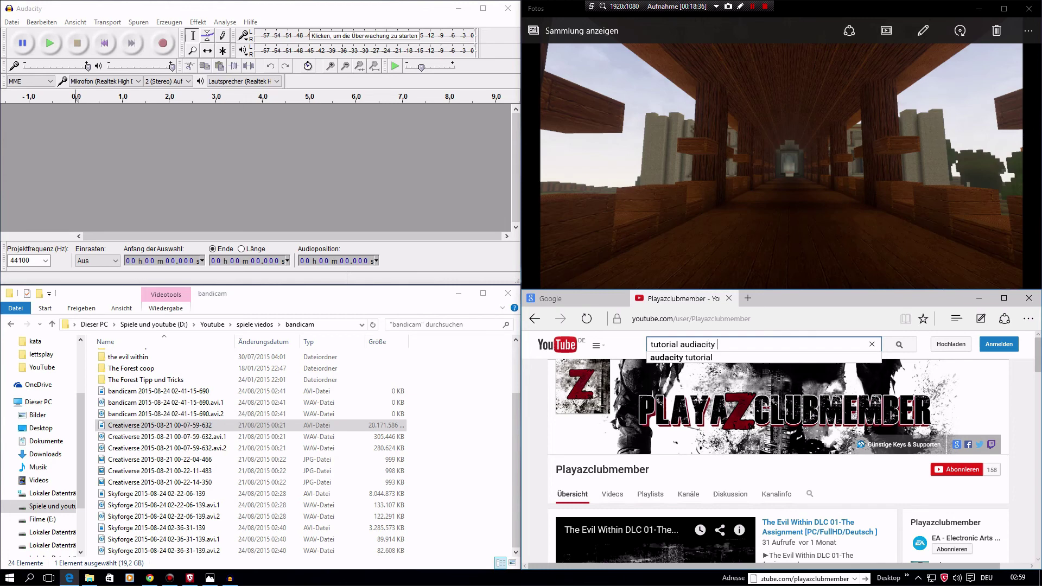
key("Return")
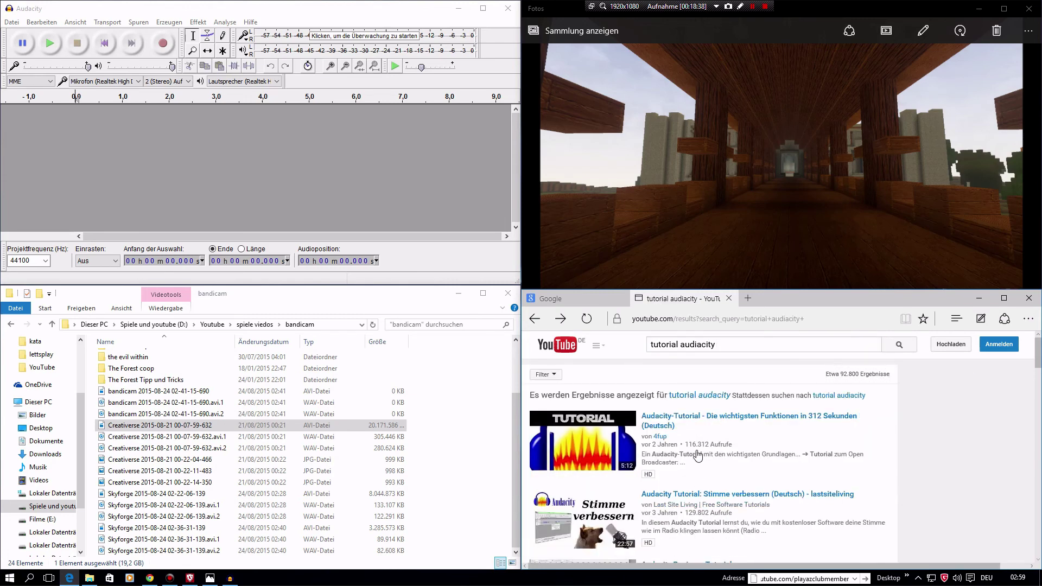
Open the video "Audacity-Tutorial - Die wichtigsten Funktionen in 312 Sekunden", mute it, skip the ad and pause playback.
left_click(693, 419)
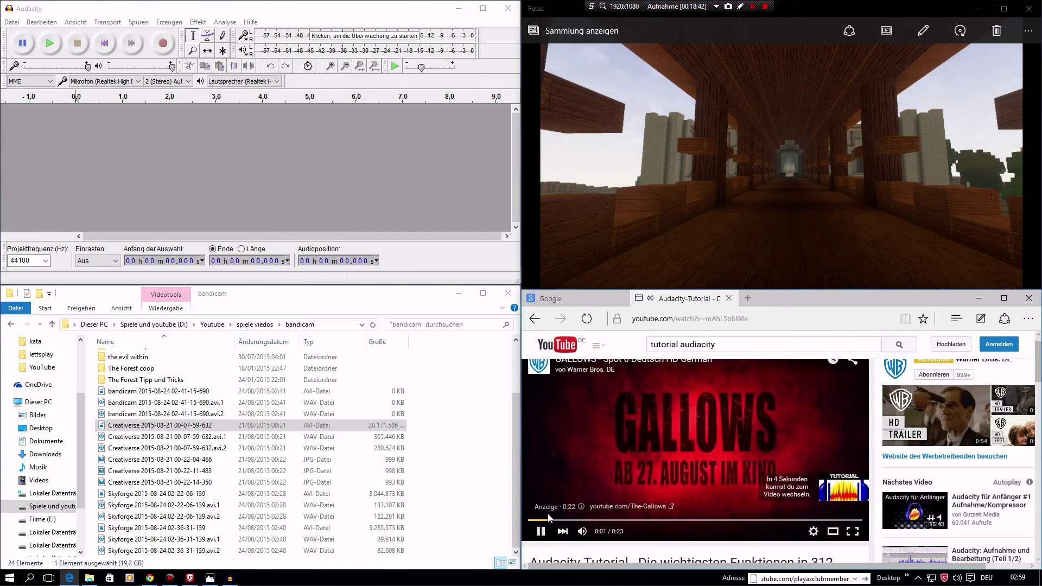
left_click(541, 532)
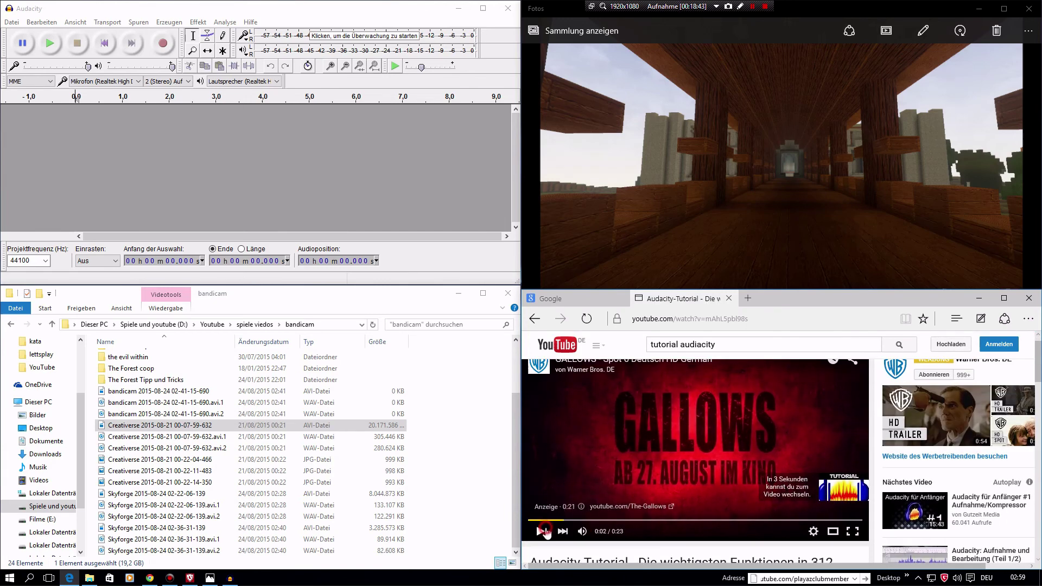
left_click(582, 533)
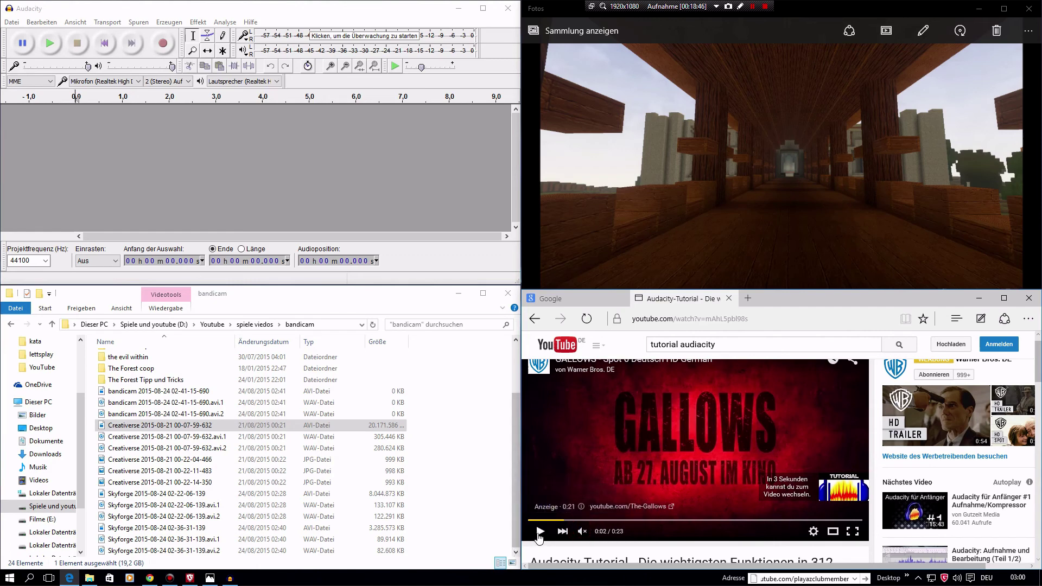
left_click(539, 537)
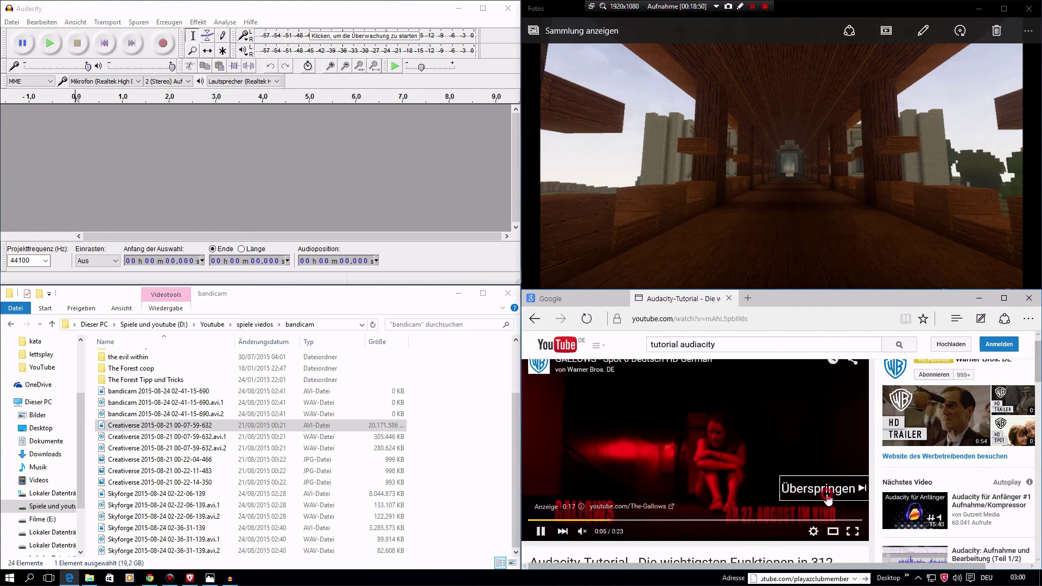
left_click(814, 499)
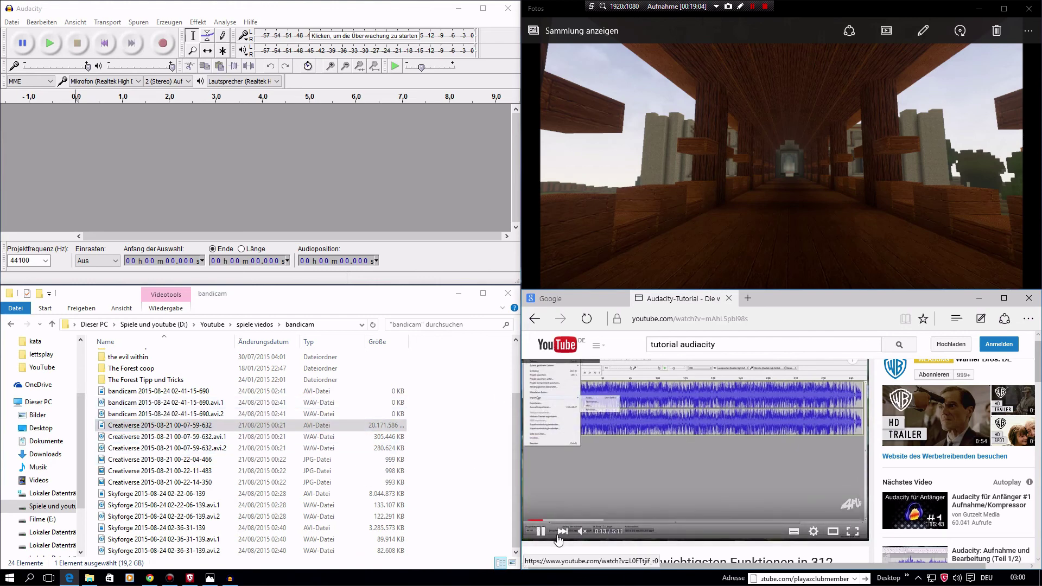
left_click(541, 532)
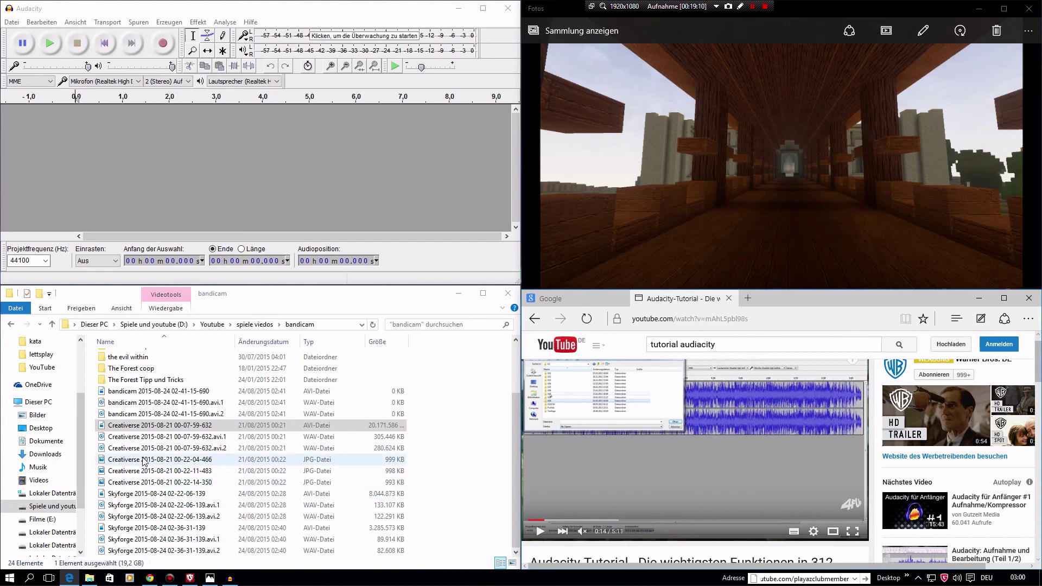
left_click_drag(154, 452, 336, 212)
left_click(470, 309)
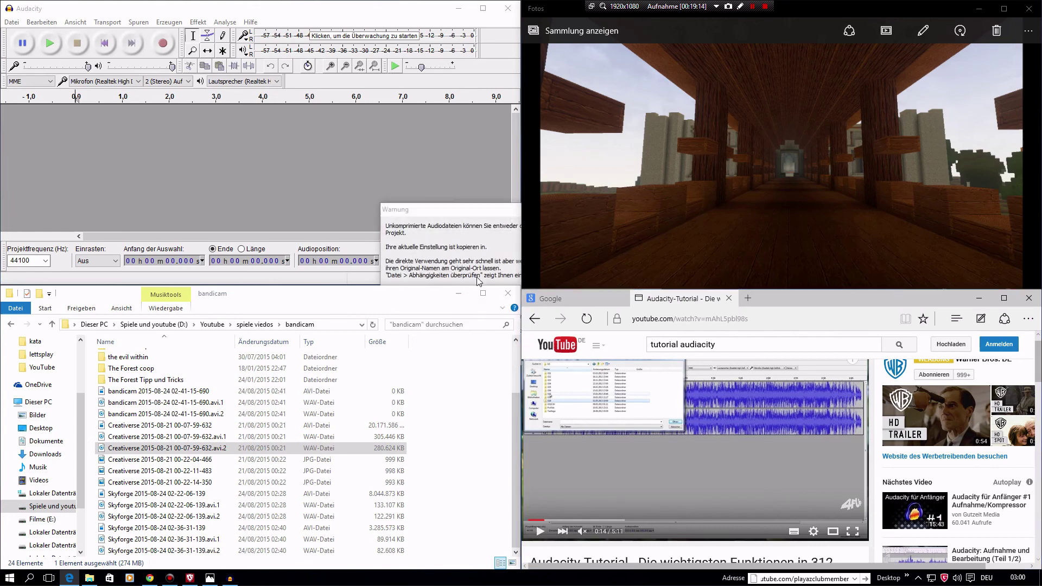
left_click(467, 222)
left_click(597, 355)
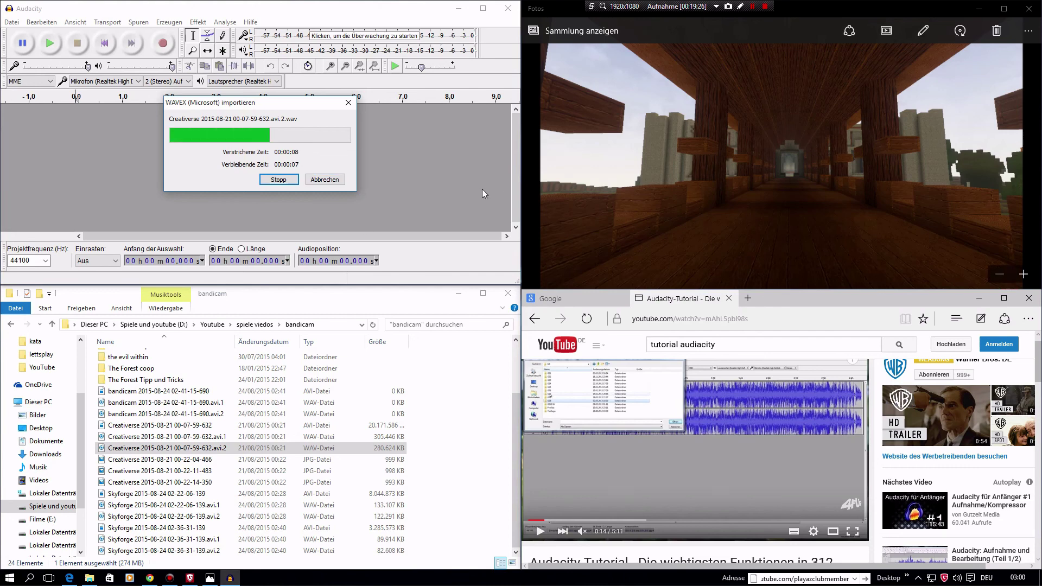
Close Fotos and snap the Edge window so it fills the right half of the screen.
left_click(1038, 9)
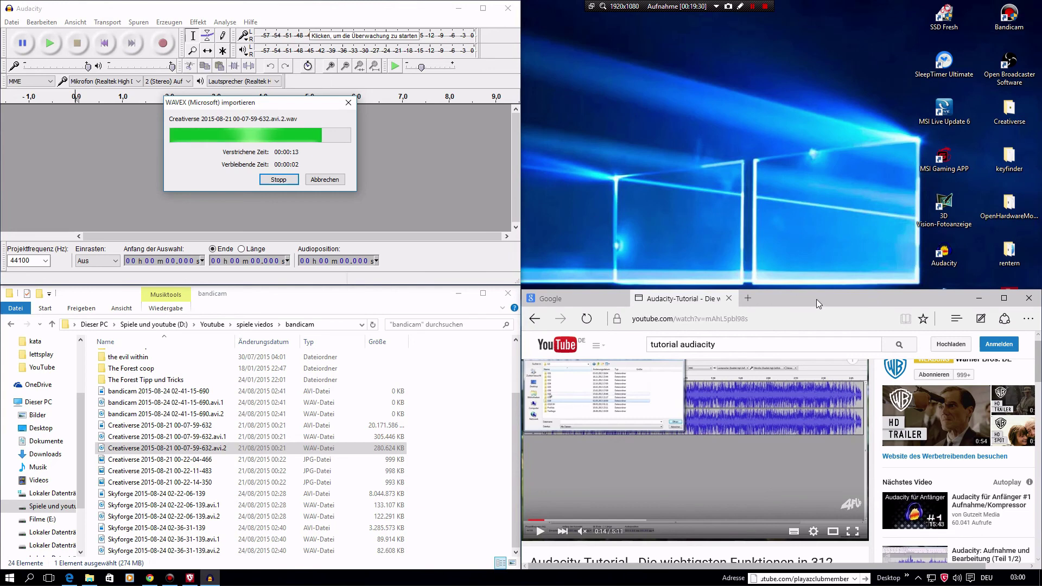
left_click_drag(817, 299, 1041, 0)
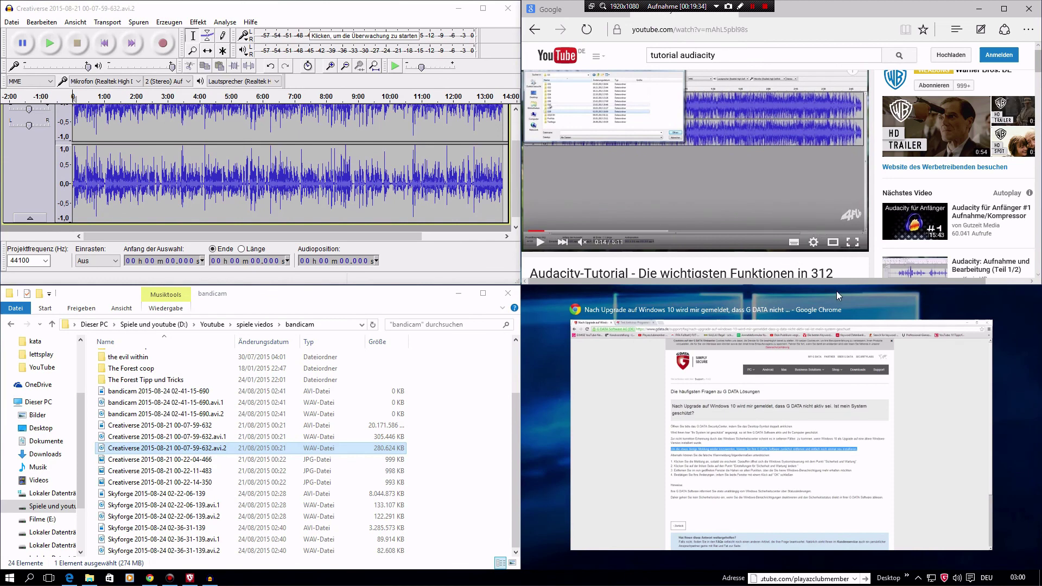
left_click_drag(896, 12, 1041, 0)
left_click_drag(941, 11, 1041, 65)
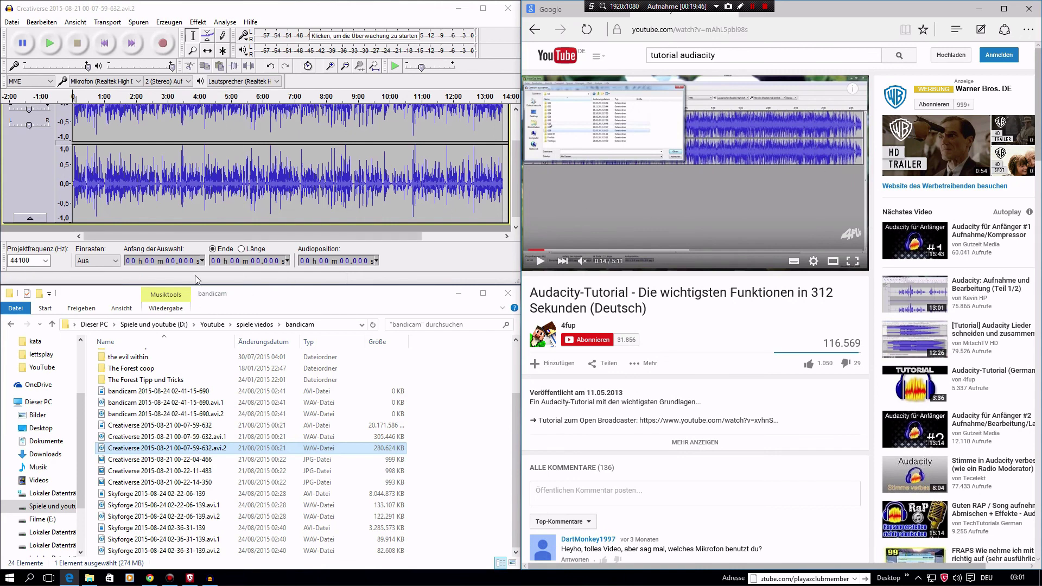
Snap the Audacity window to the left half of the screen and resume the tutorial video in Edge.
left_click_drag(306, 12, 2, 31)
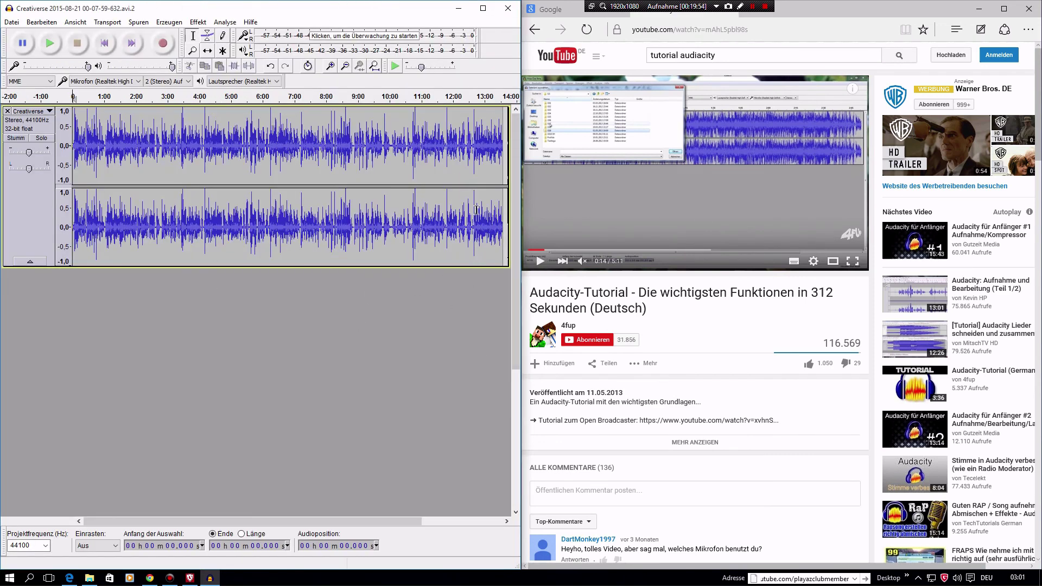
left_click(546, 263)
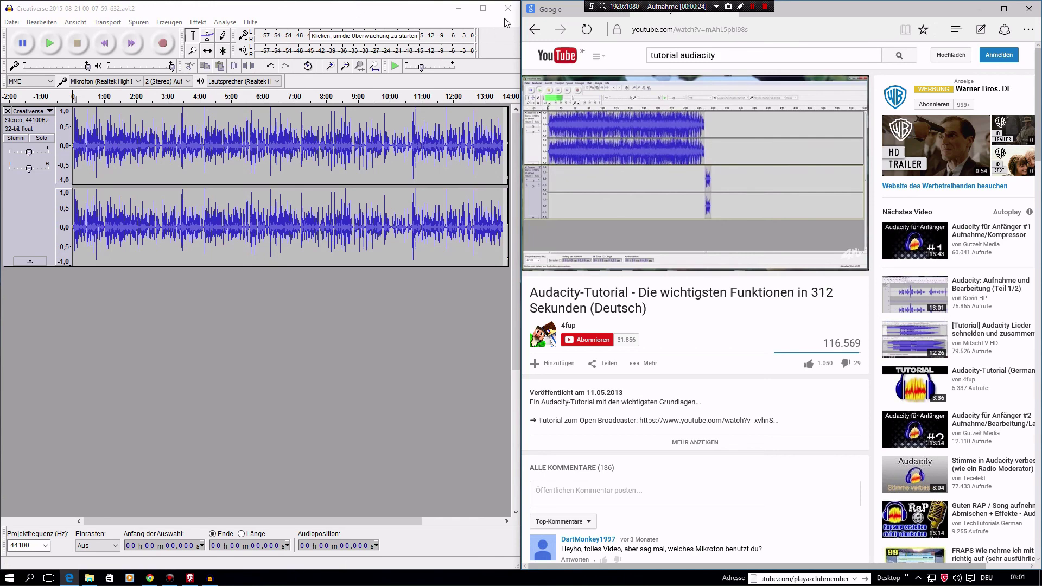
Close every open window: Edge with all its tabs, Audacity without saving the changes, and the bandicam folder.
left_click(1029, 9)
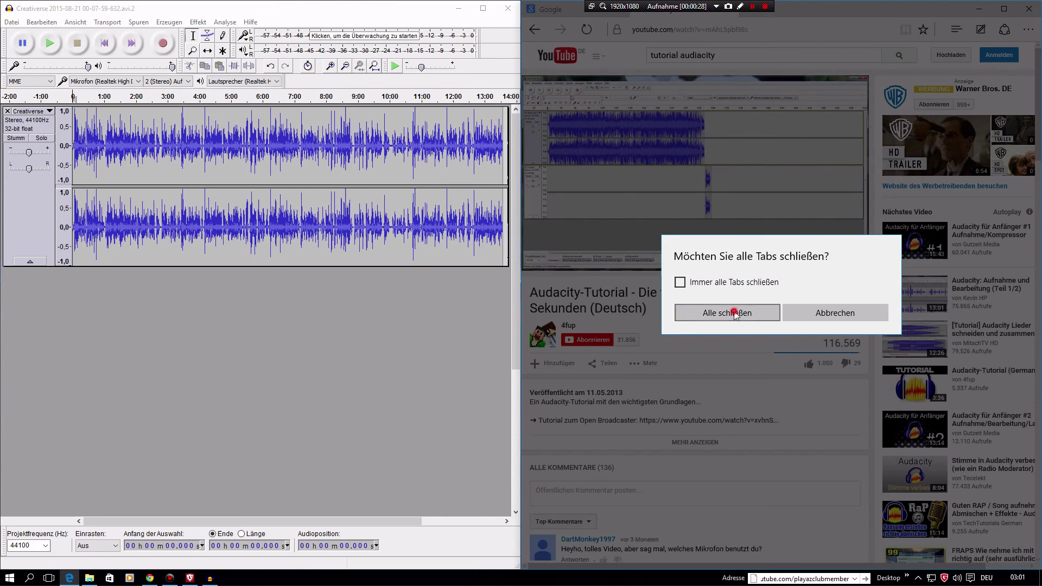
left_click(734, 312)
left_click(514, 11)
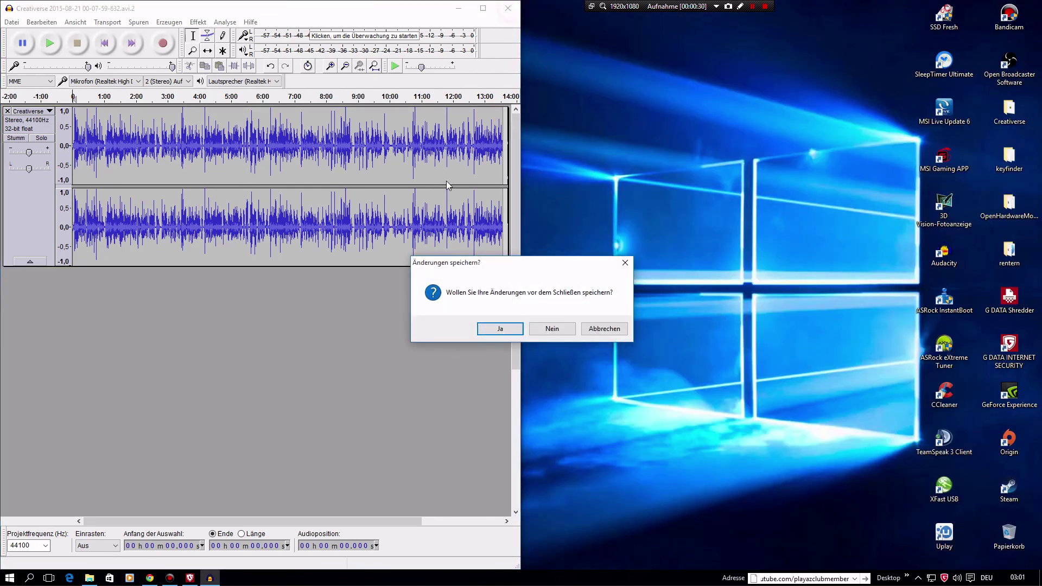
left_click(553, 329)
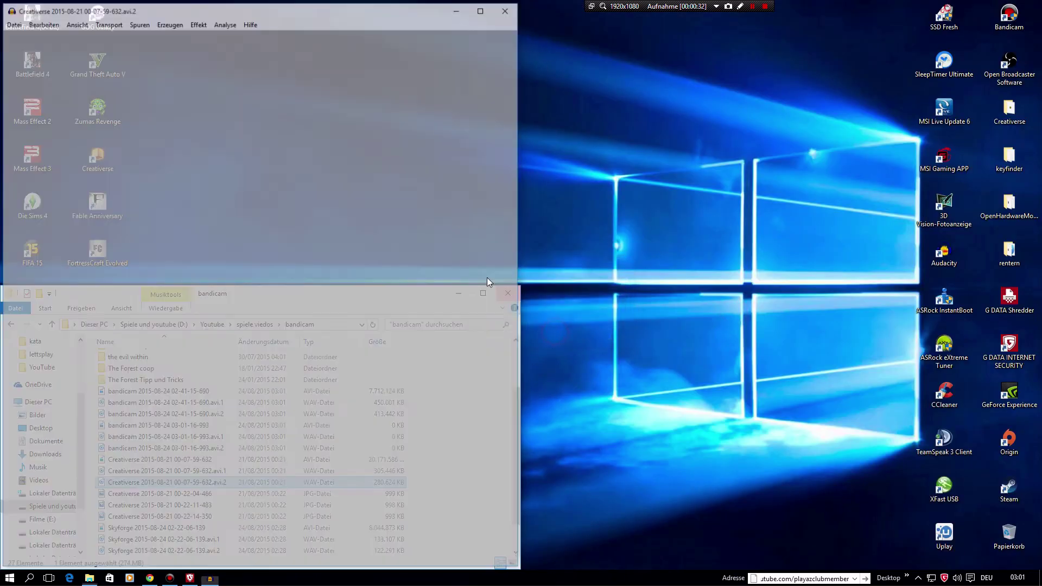
left_click(509, 295)
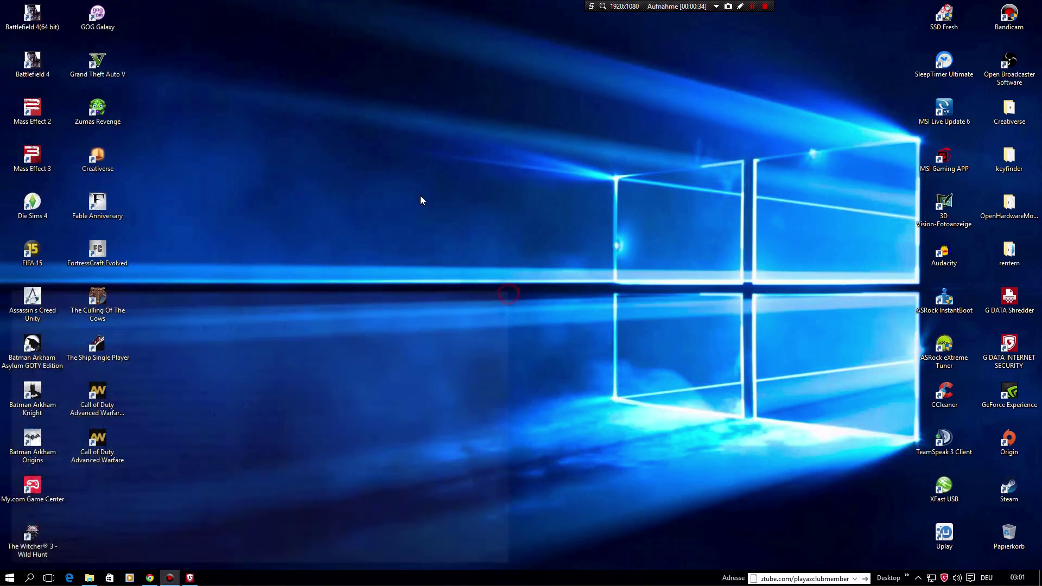